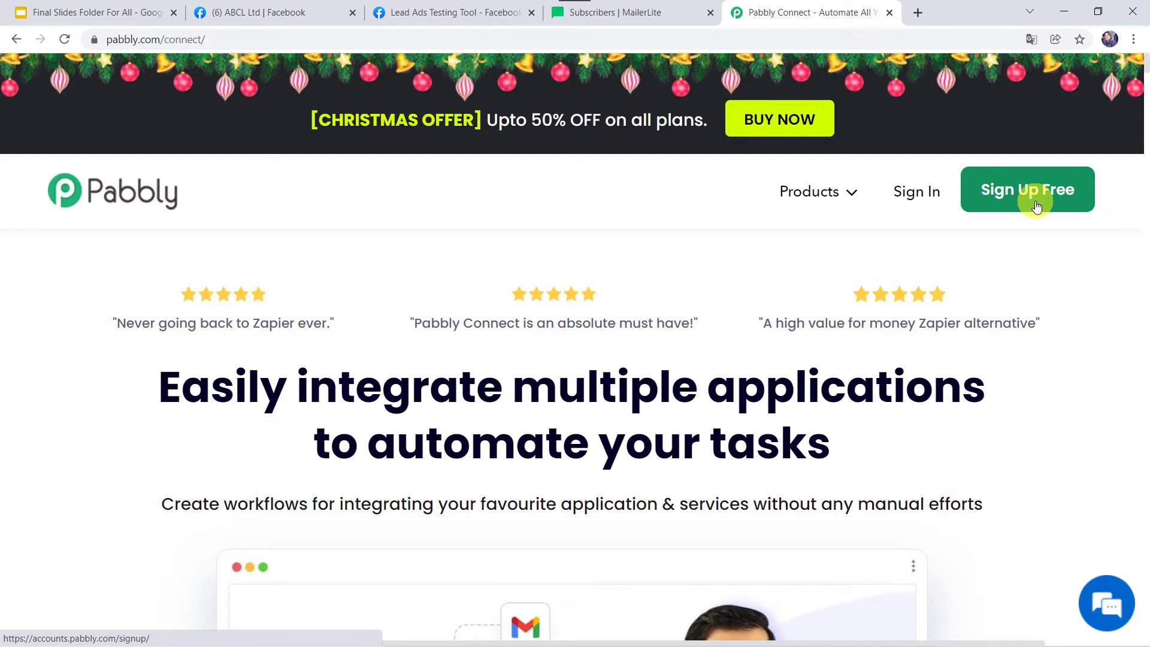
Sign in and open Pabbly Connect to reach the dashboard of workflows and task counts
left_click(904, 195)
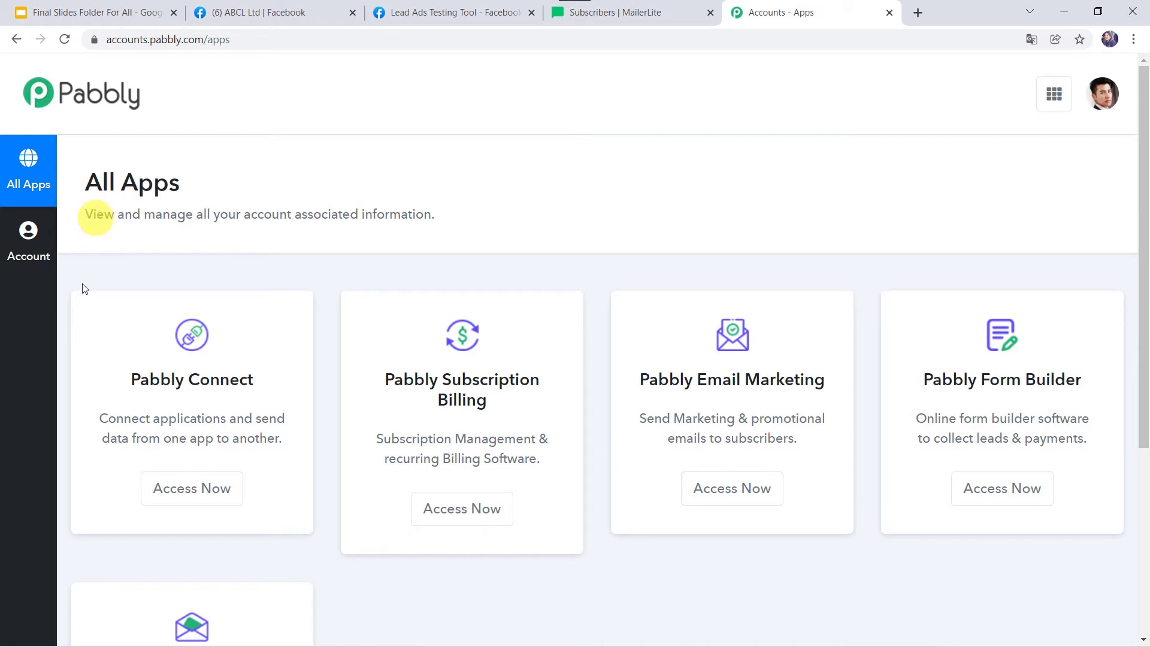
left_click(195, 498)
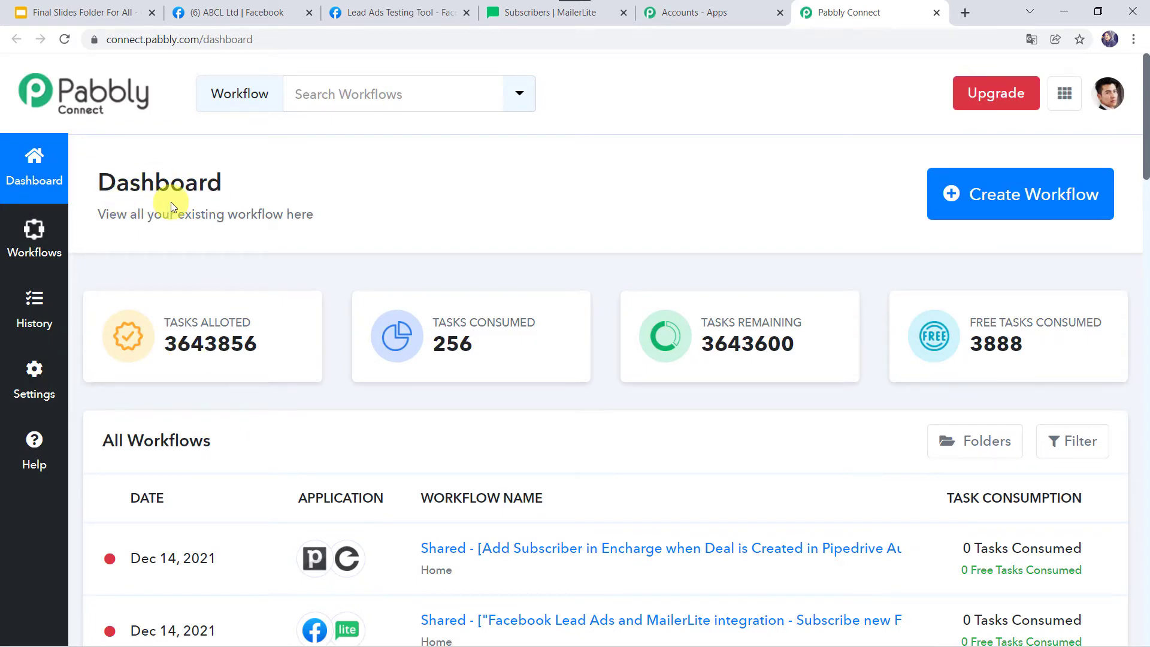
scroll(623, 495, "down", 7)
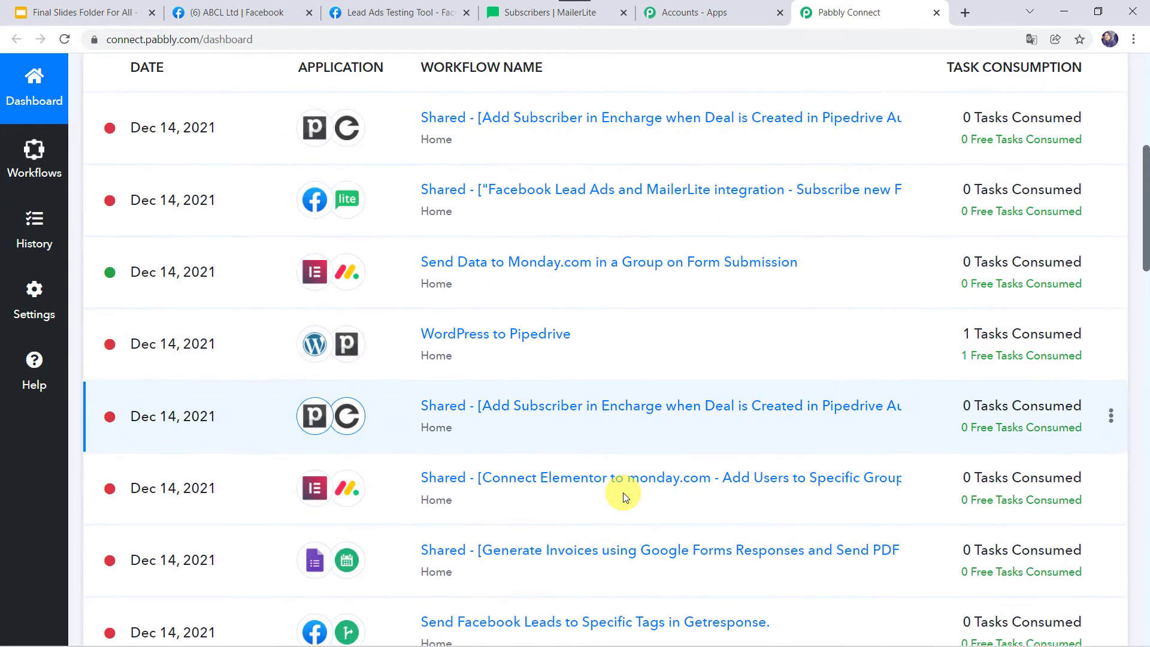
scroll(623, 495, "up", 5)
scroll(623, 493, "up", 3)
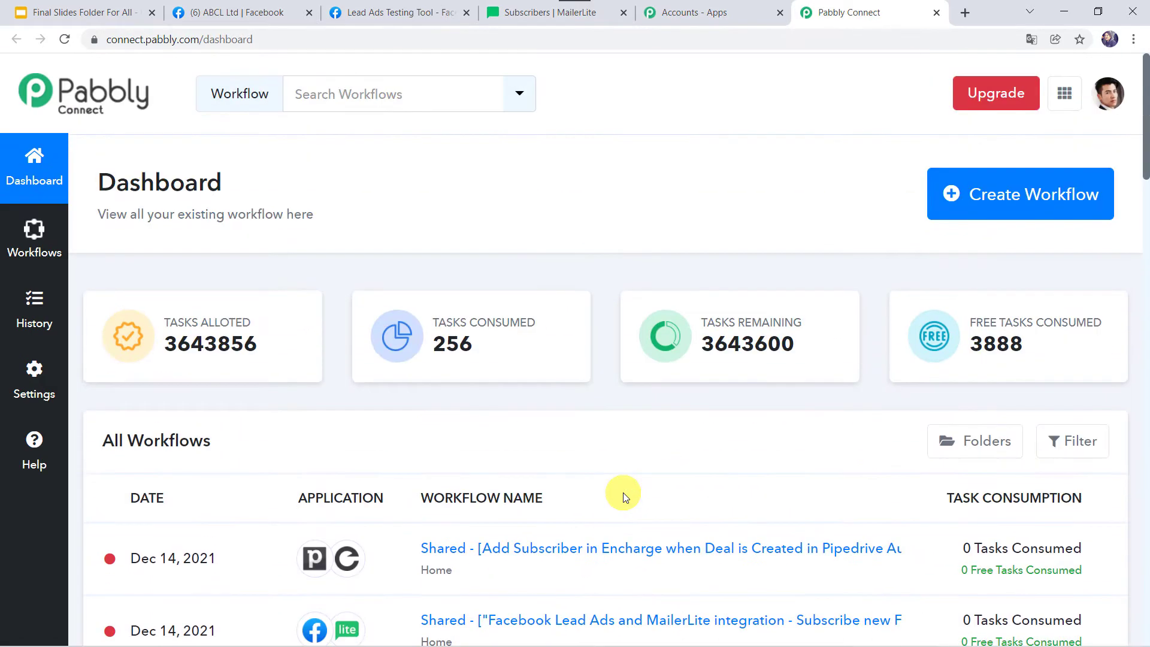
Create a workflow named 'Subscribe new Facebook Leads to MailerLite account'
left_click(1017, 204)
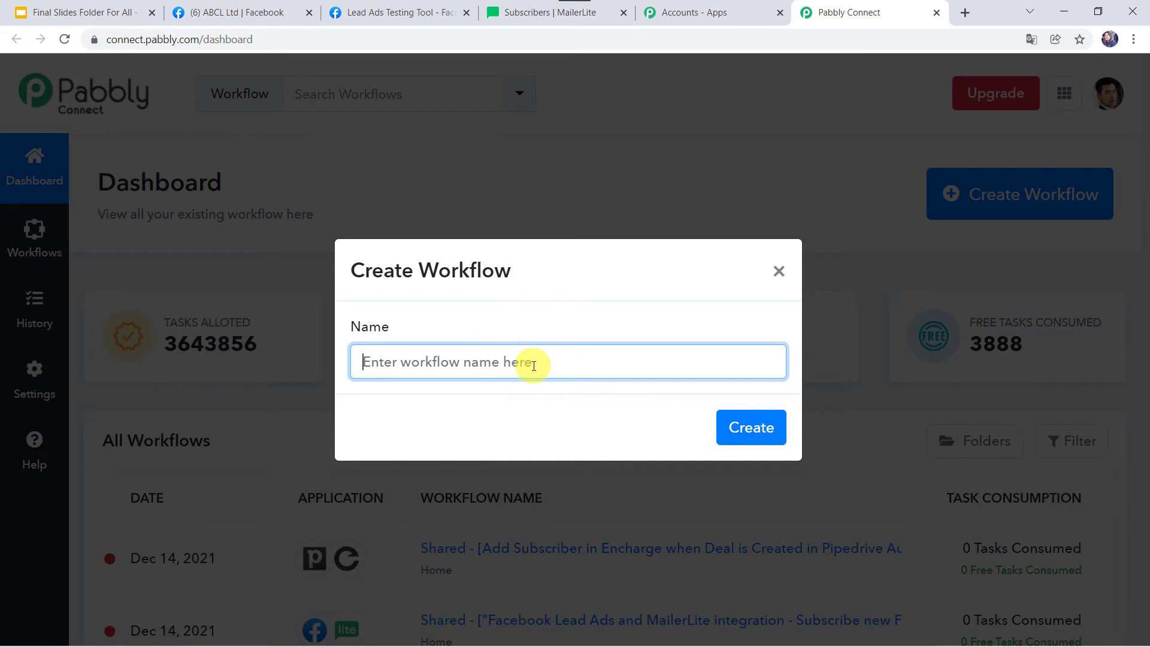
type("Subscribe new Facebook Leads to MailerLite account")
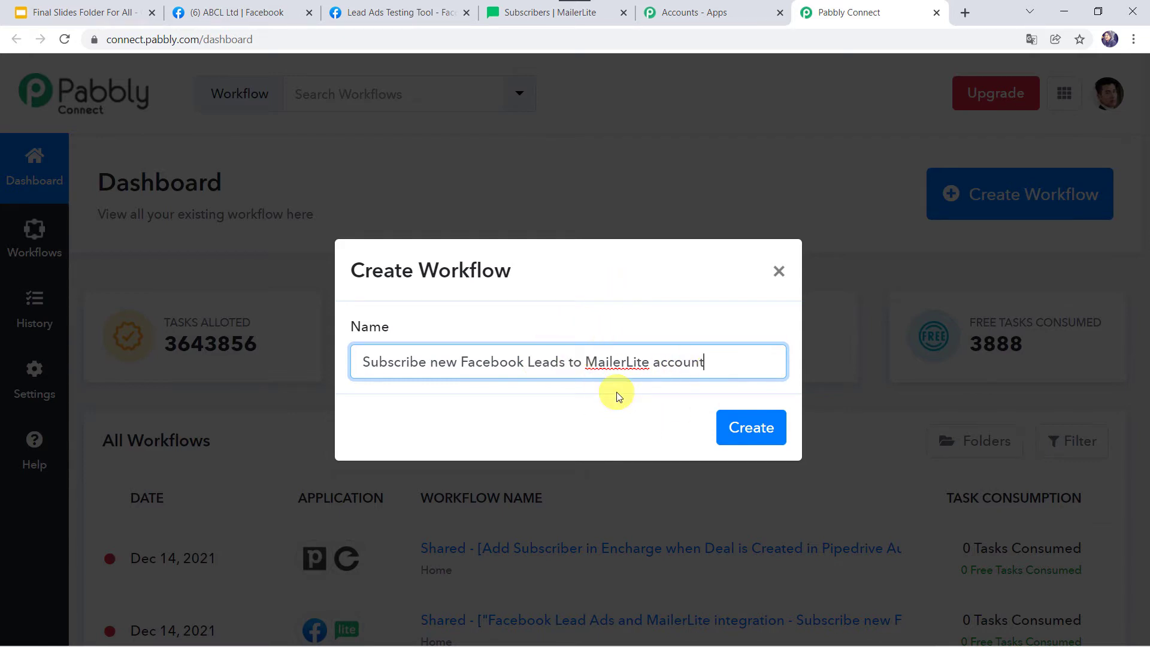
left_click(752, 425)
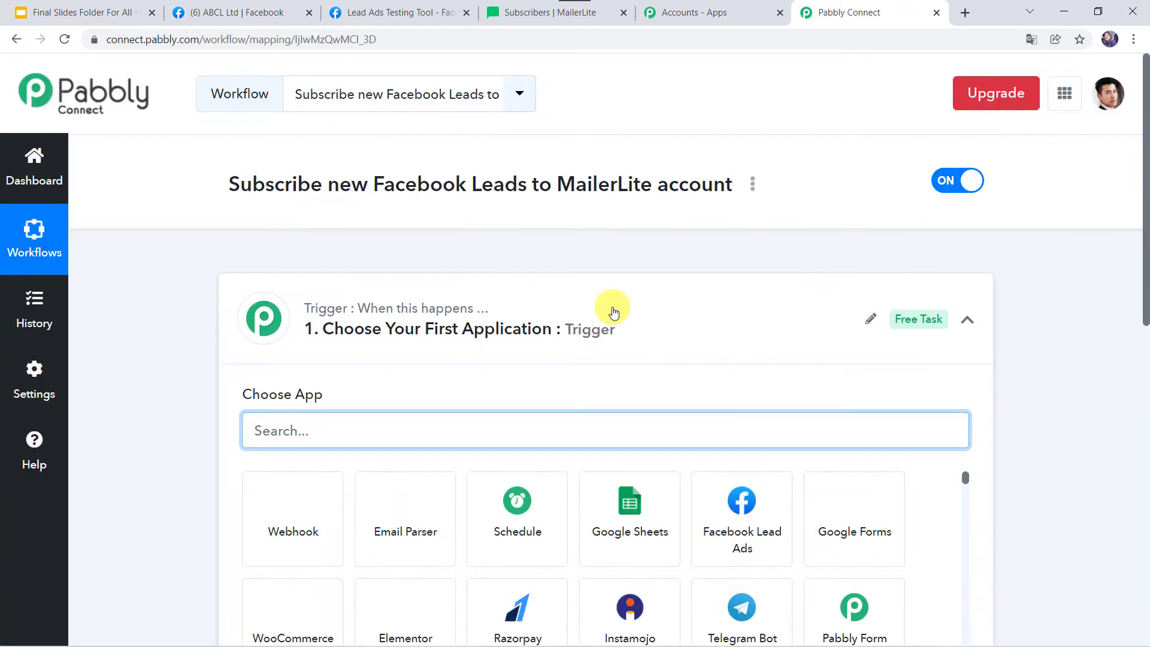
Choose Facebook Lead Ads as the trigger app, searching 'face'
left_click(611, 308)
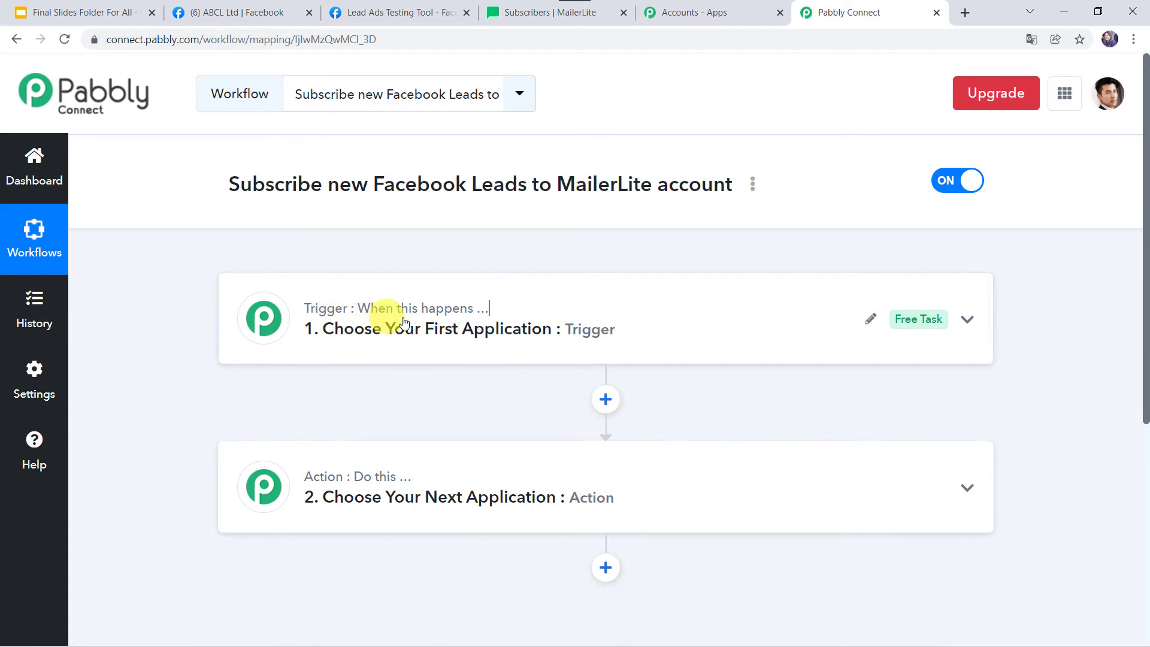
mouse_move(305, 477)
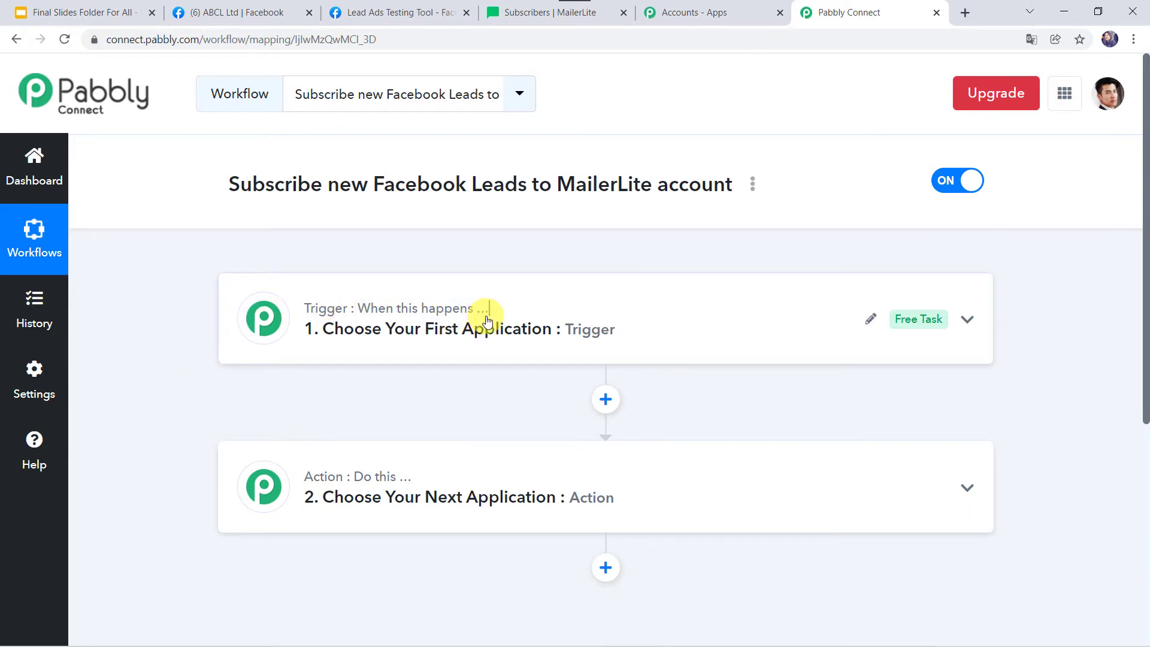
left_click(589, 304)
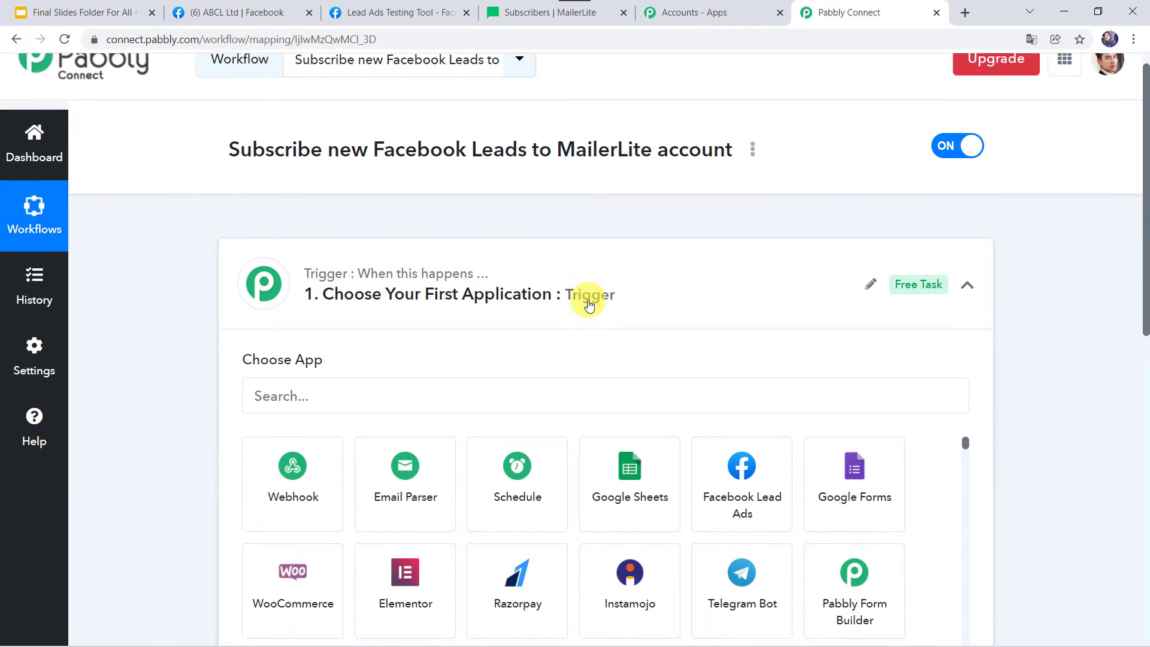
left_click(486, 194)
type("face")
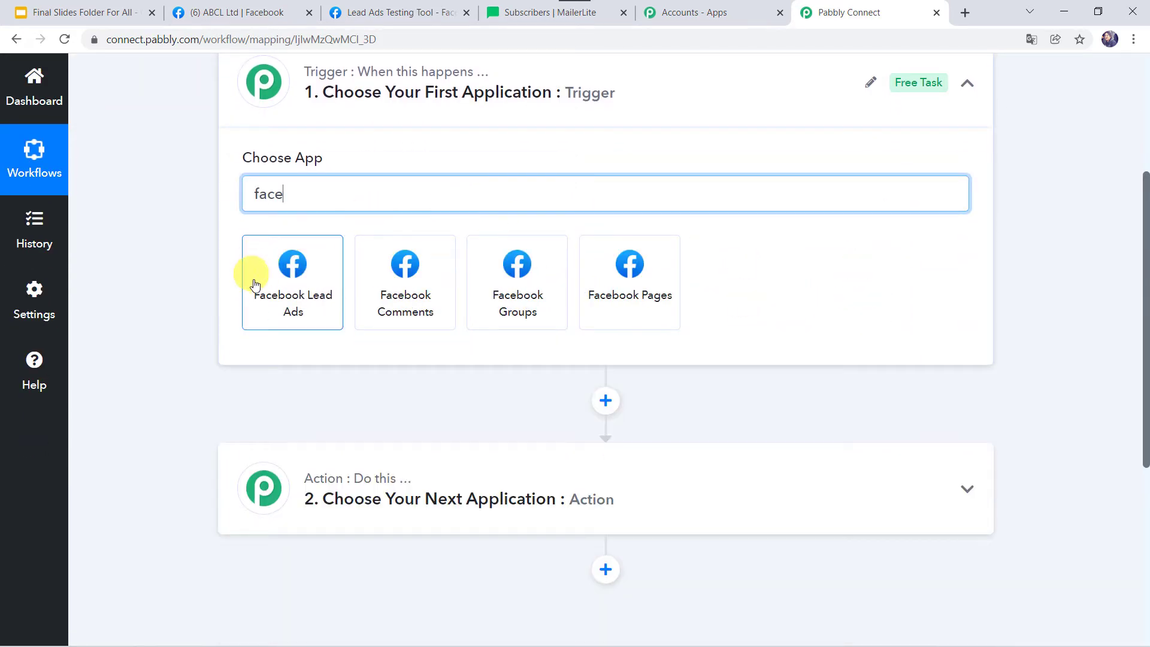
left_click(310, 309)
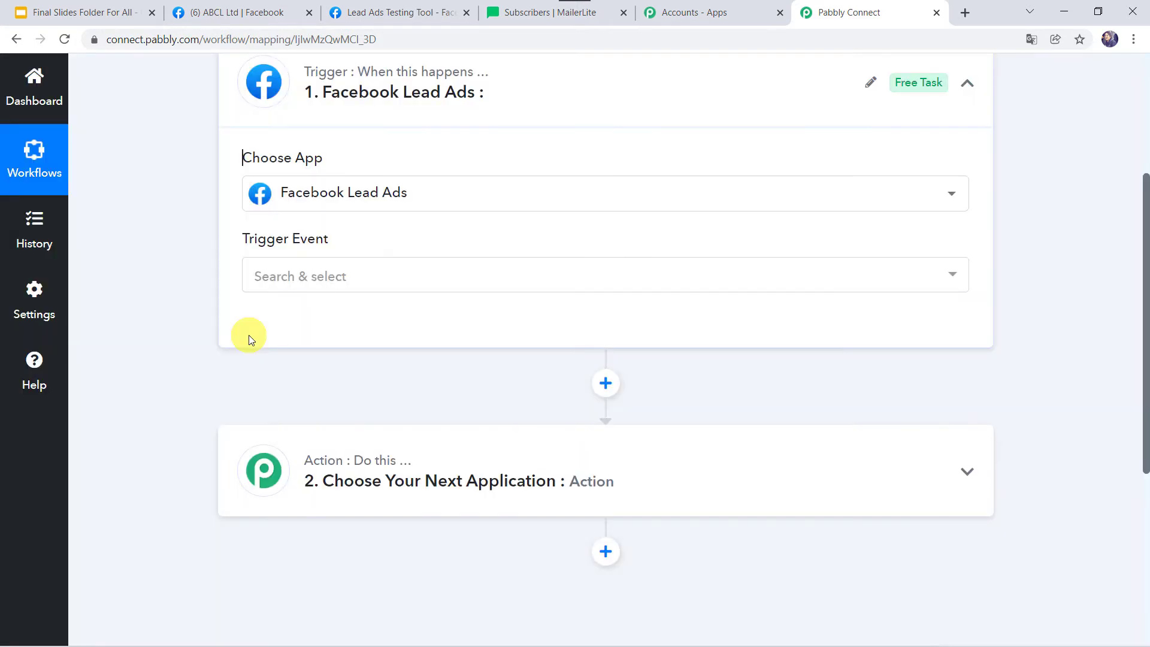
Set the trigger event to New Lead and start adding a new account connection
left_click(315, 274)
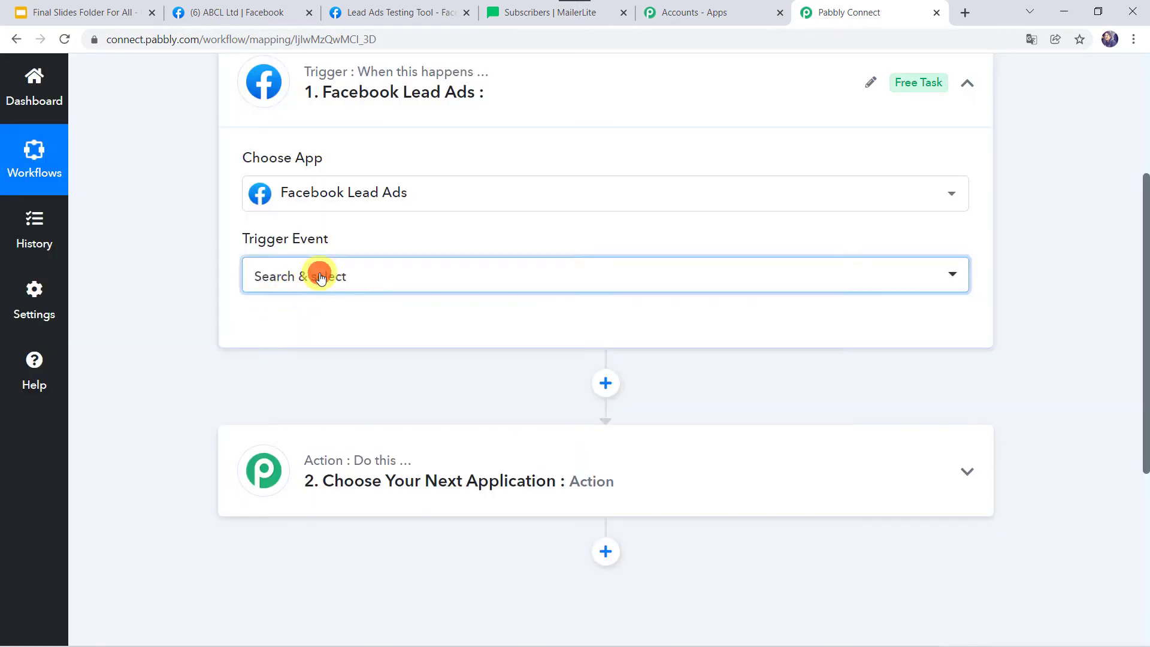
left_click(304, 369)
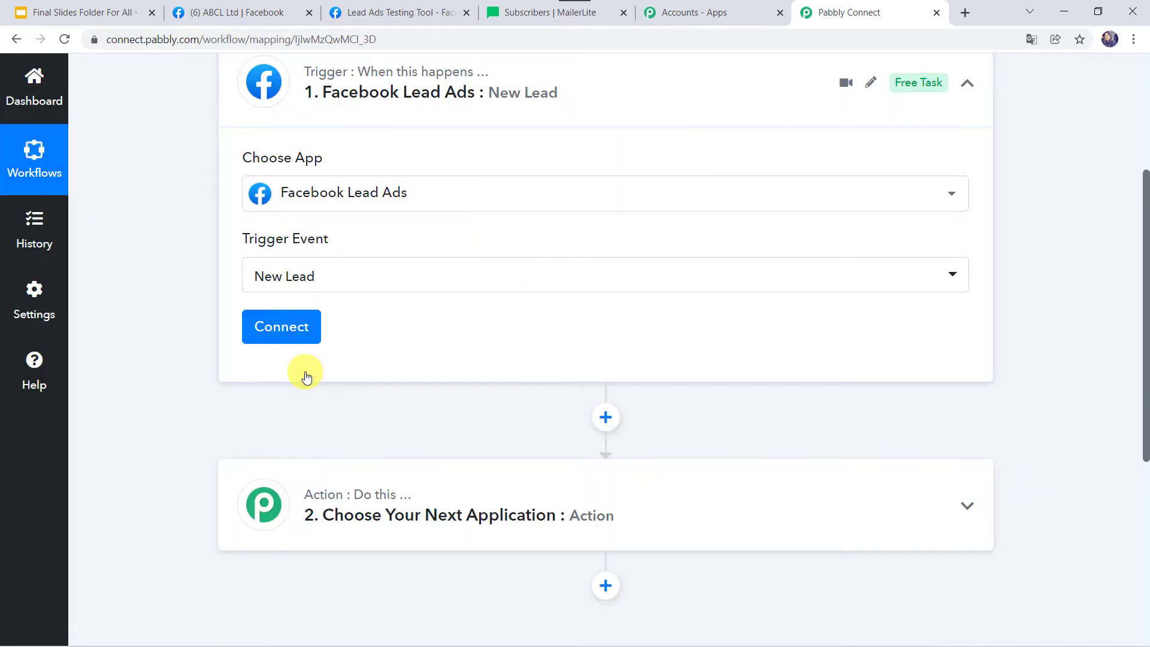
left_click(279, 328)
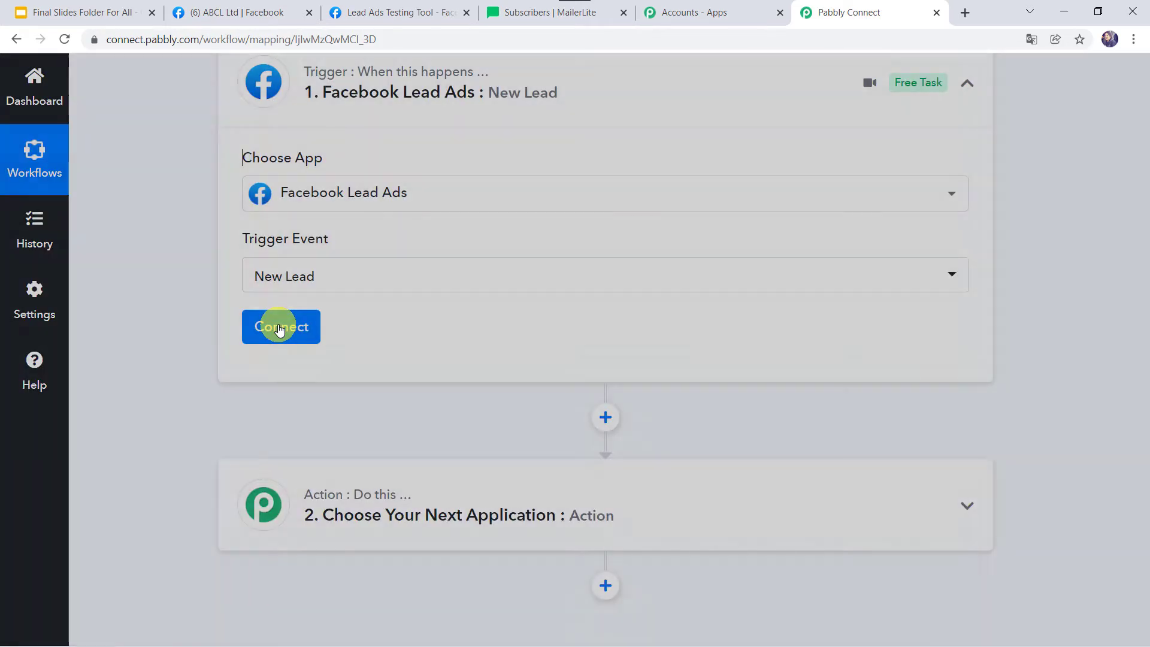
left_click(611, 262)
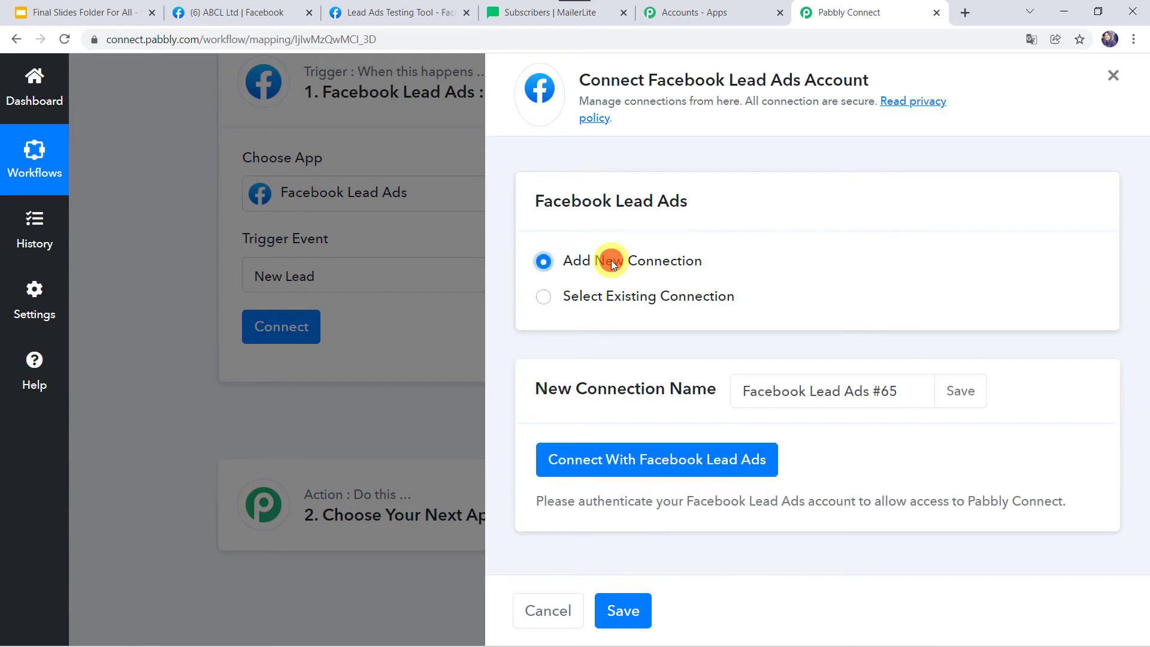
Authorize the Facebook Lead Ads connection, then view the ABCL Ltd Facebook page
left_click(714, 461)
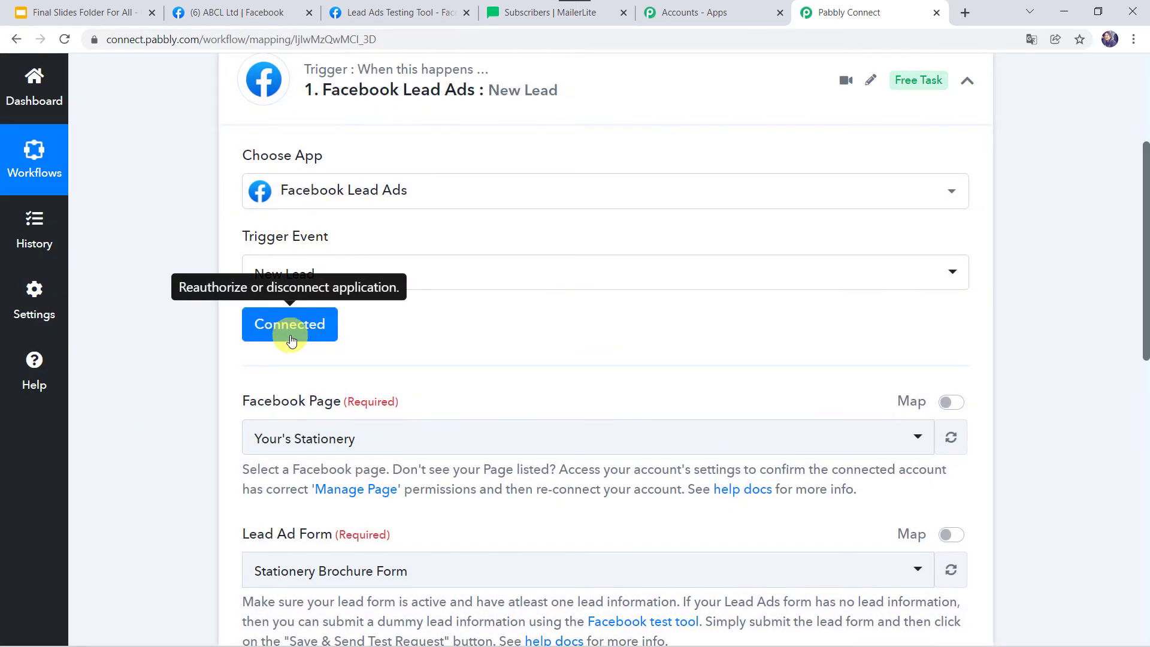
scroll(174, 424, "down", 2)
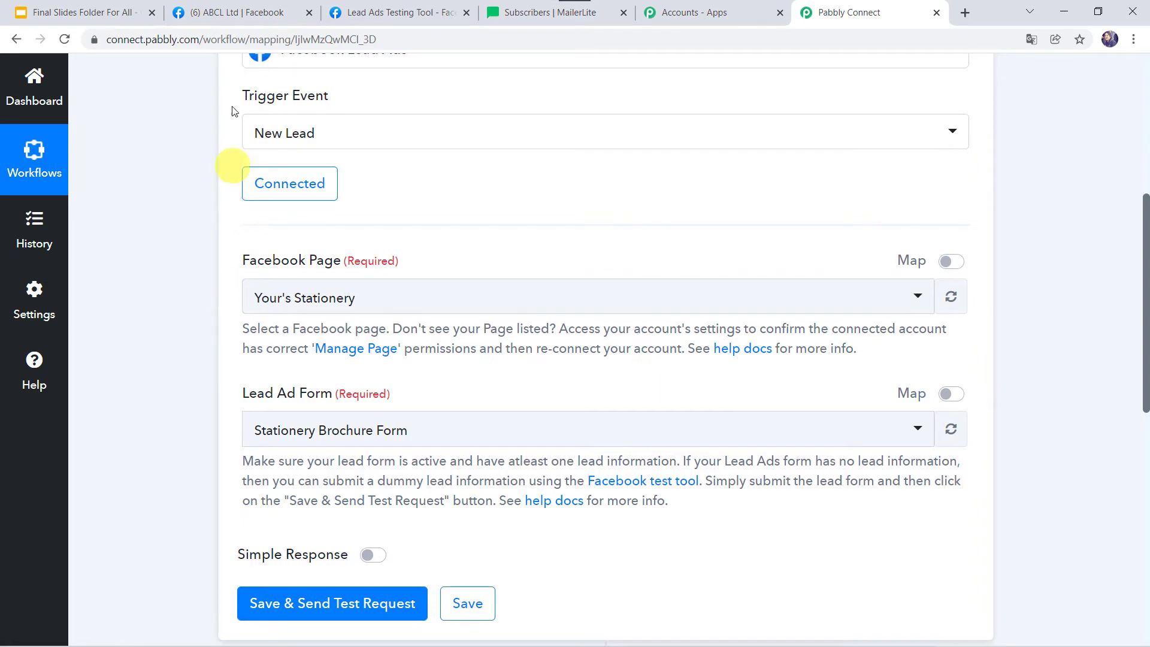
left_click(253, 17)
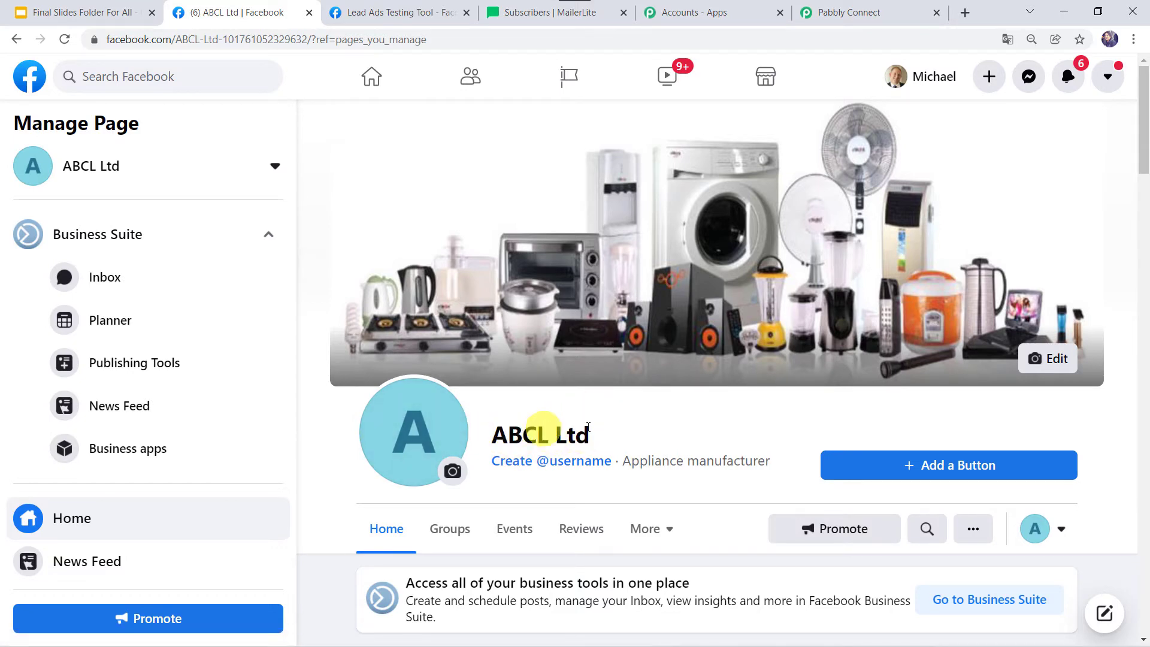
Back in the workflow, select ABCL Ltd as the trigger's Facebook Page by searching 'abcl'
left_click(842, 12)
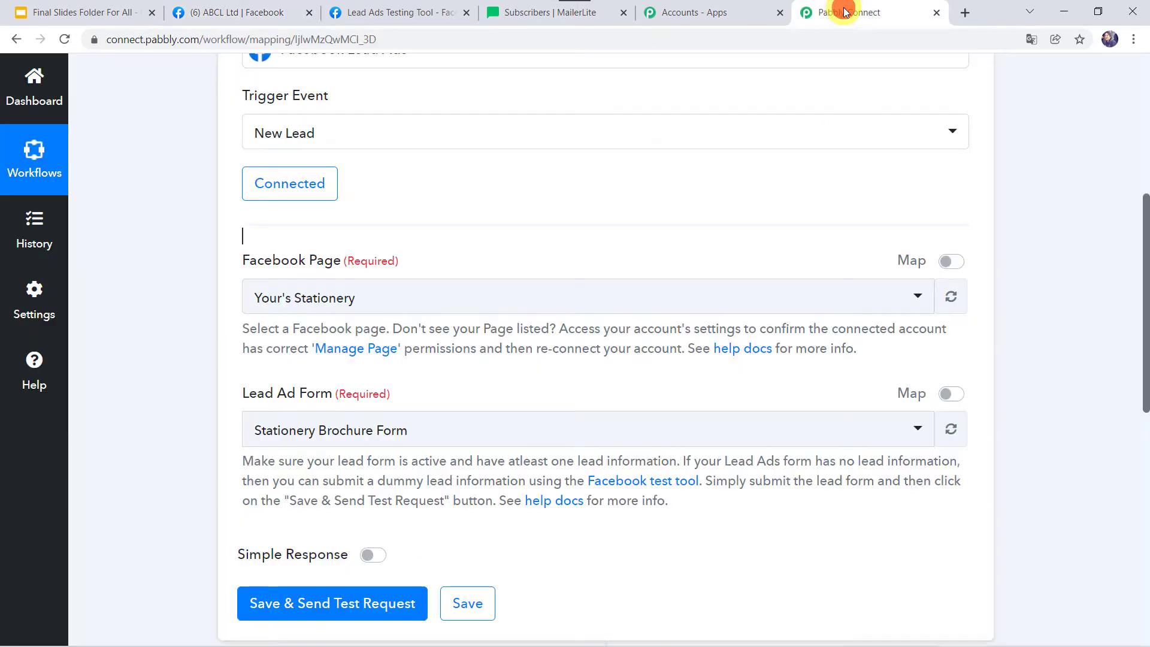
left_click(316, 304)
type("a")
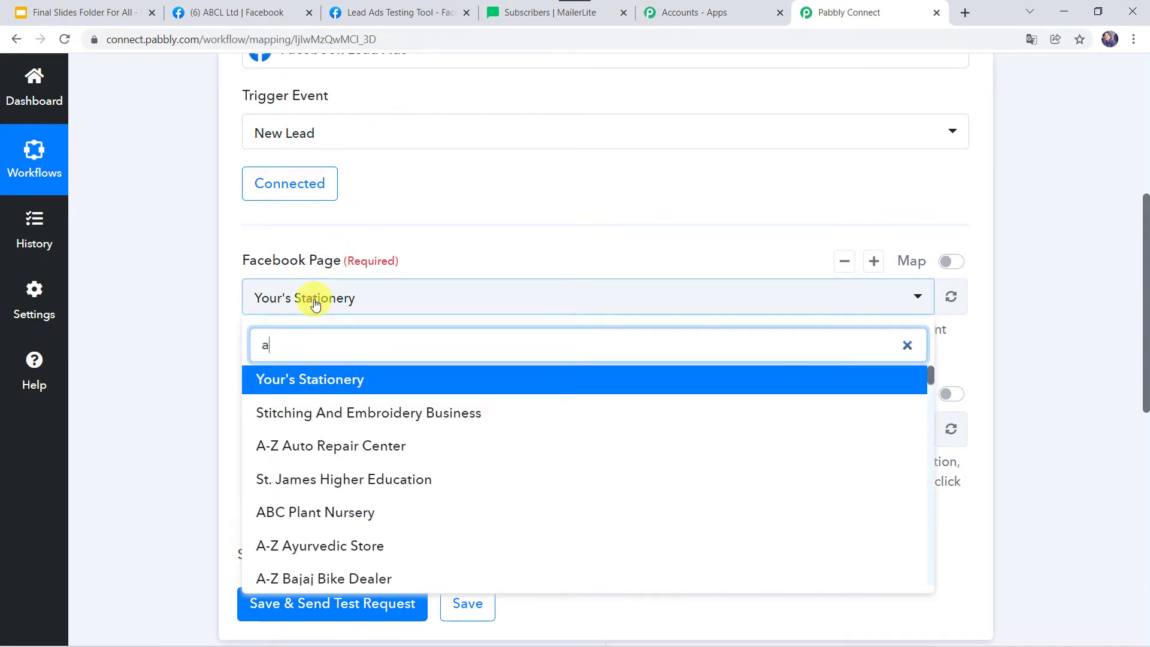
type("bcl")
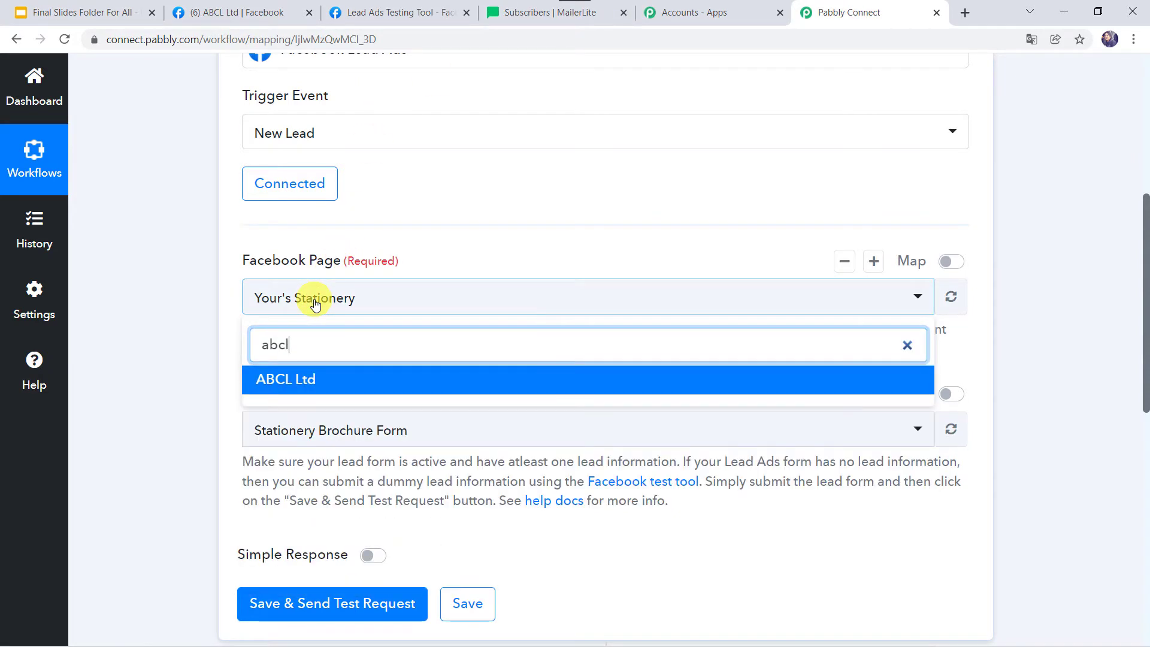
left_click(313, 383)
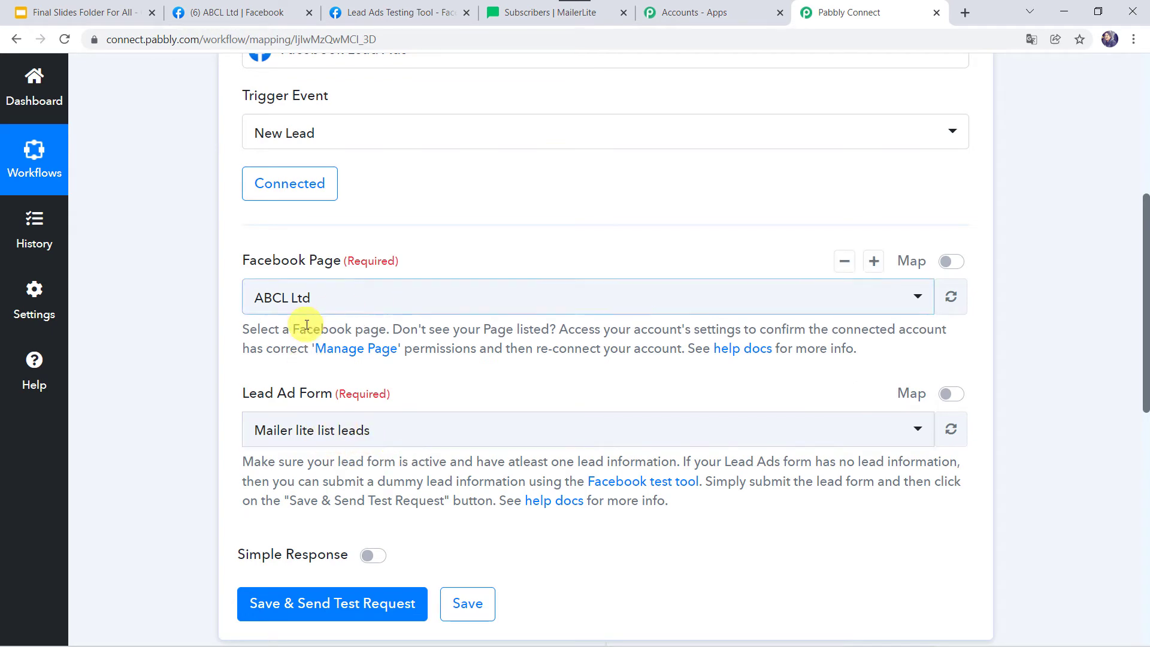
scroll(324, 360, "down", 2)
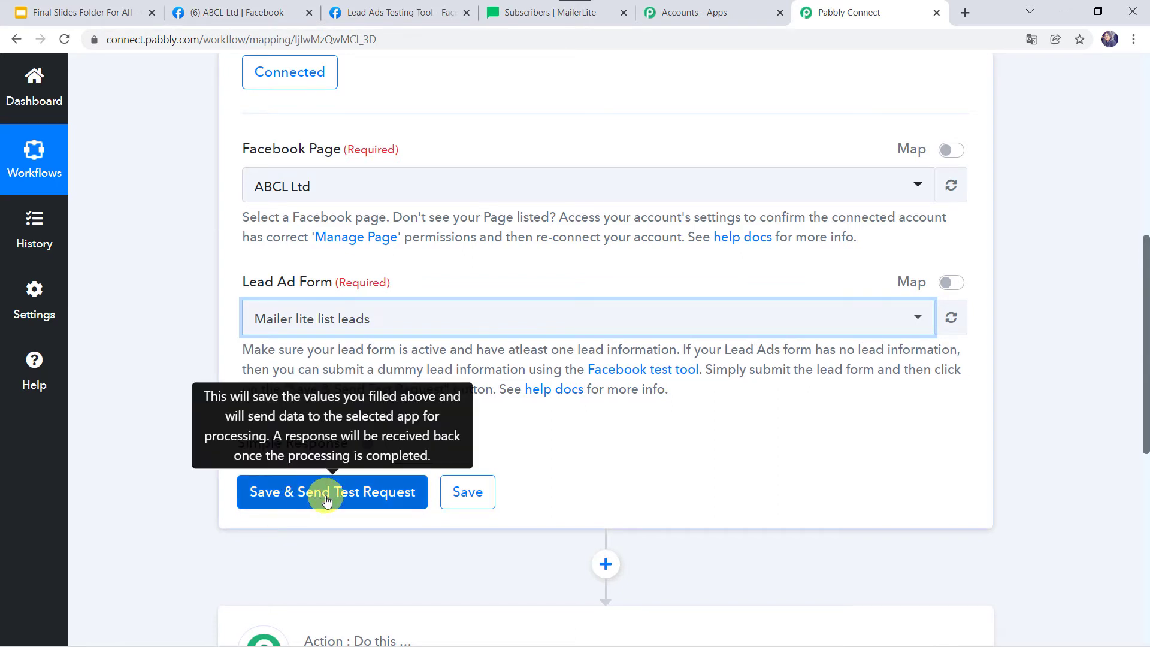
In the Lead Ads Testing Tool, enter the test lead's first name, suggested e-mail and city
left_click(415, 10)
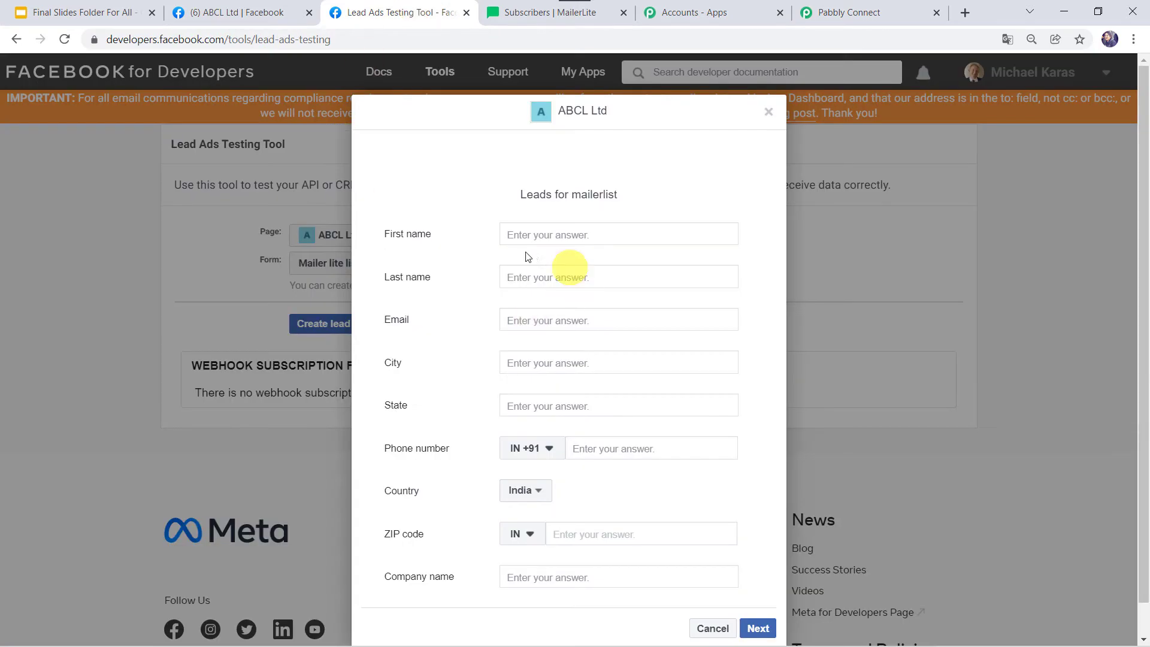
key("ctrl+plus")
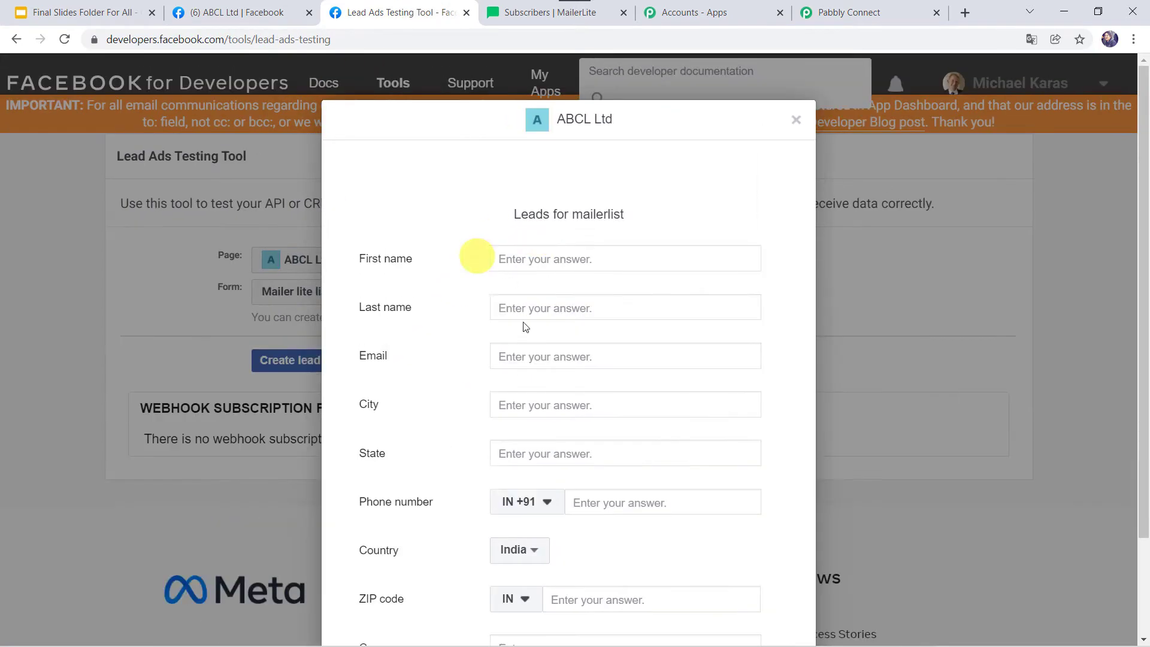
scroll(561, 333, "down", 2)
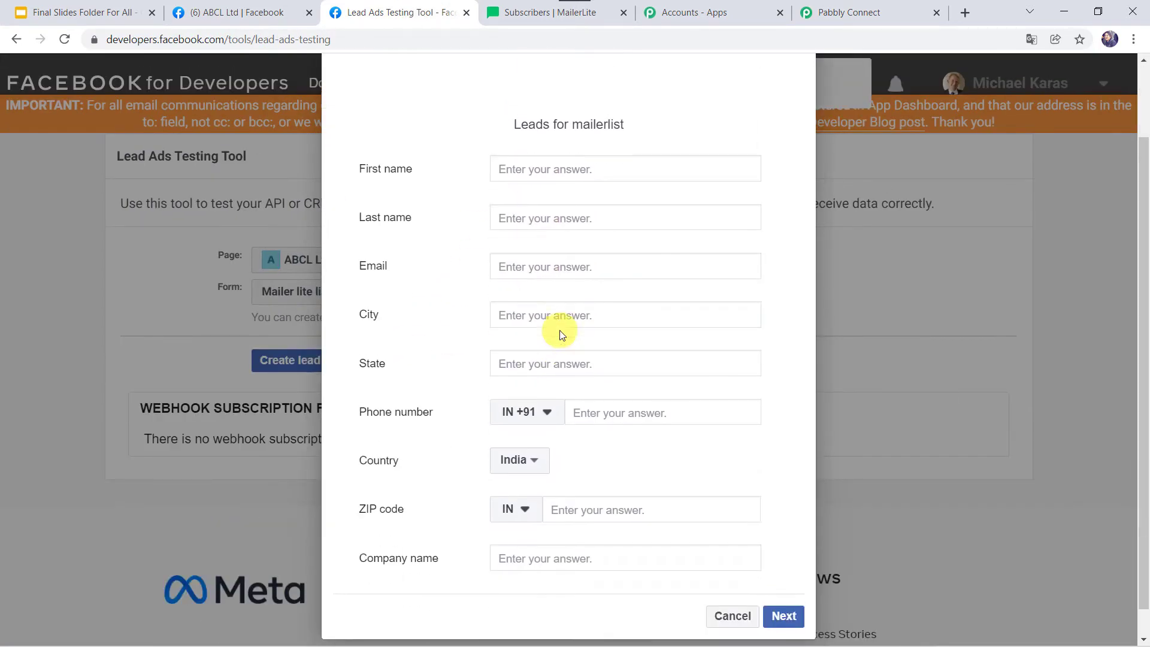
left_click(525, 167)
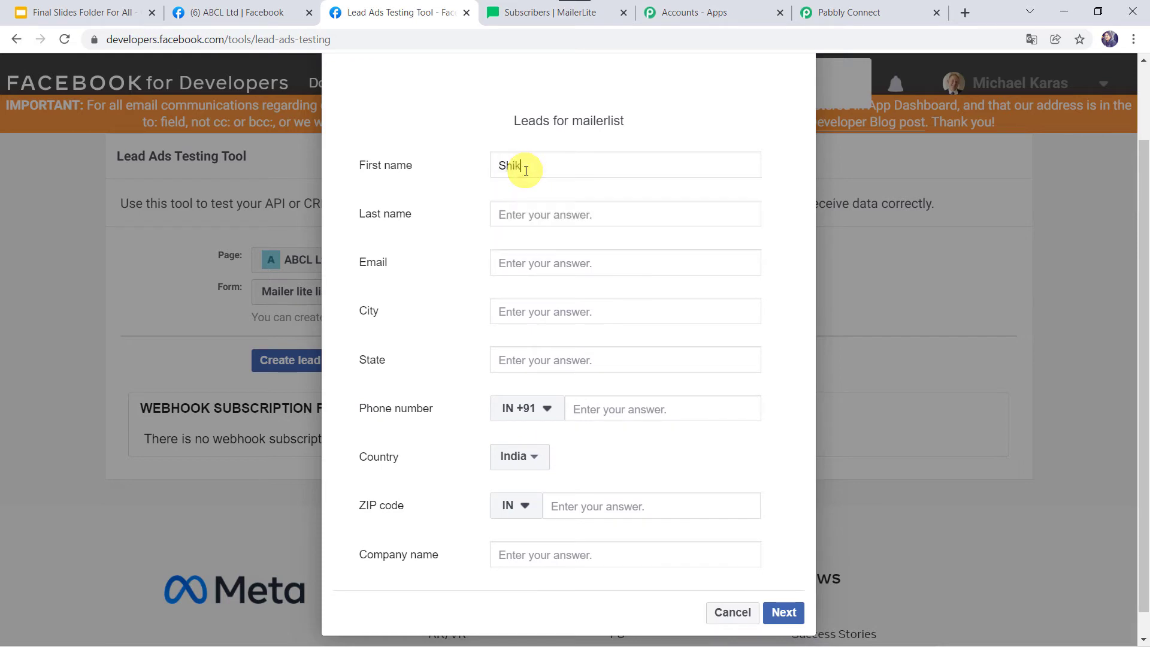
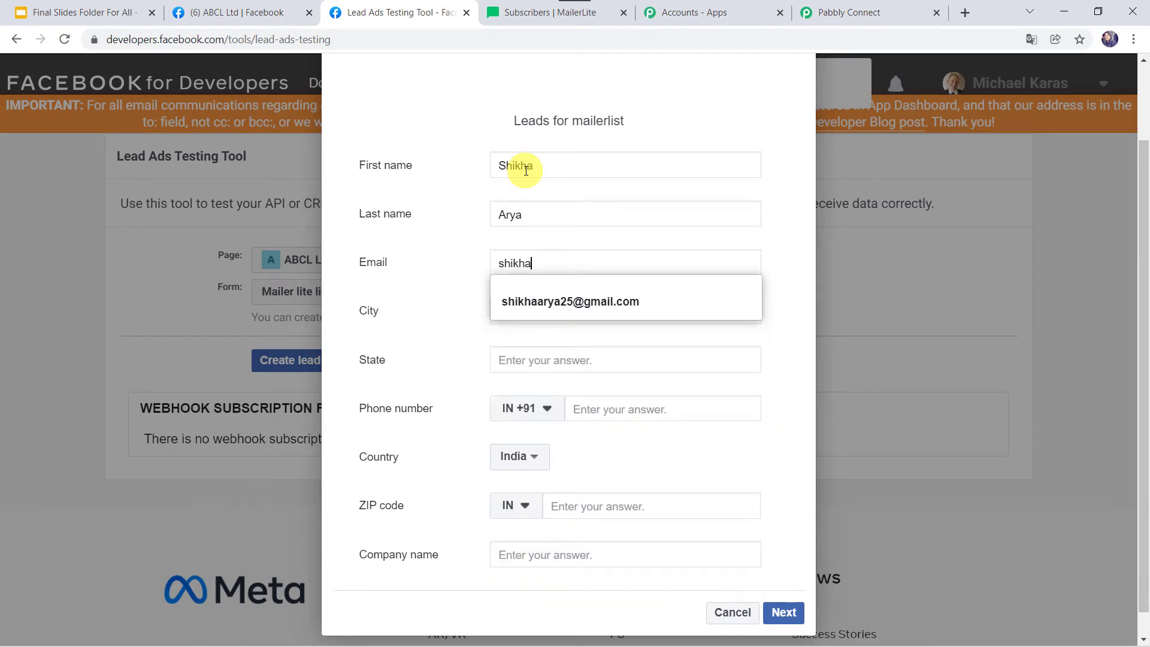
key("Down")
key("Return")
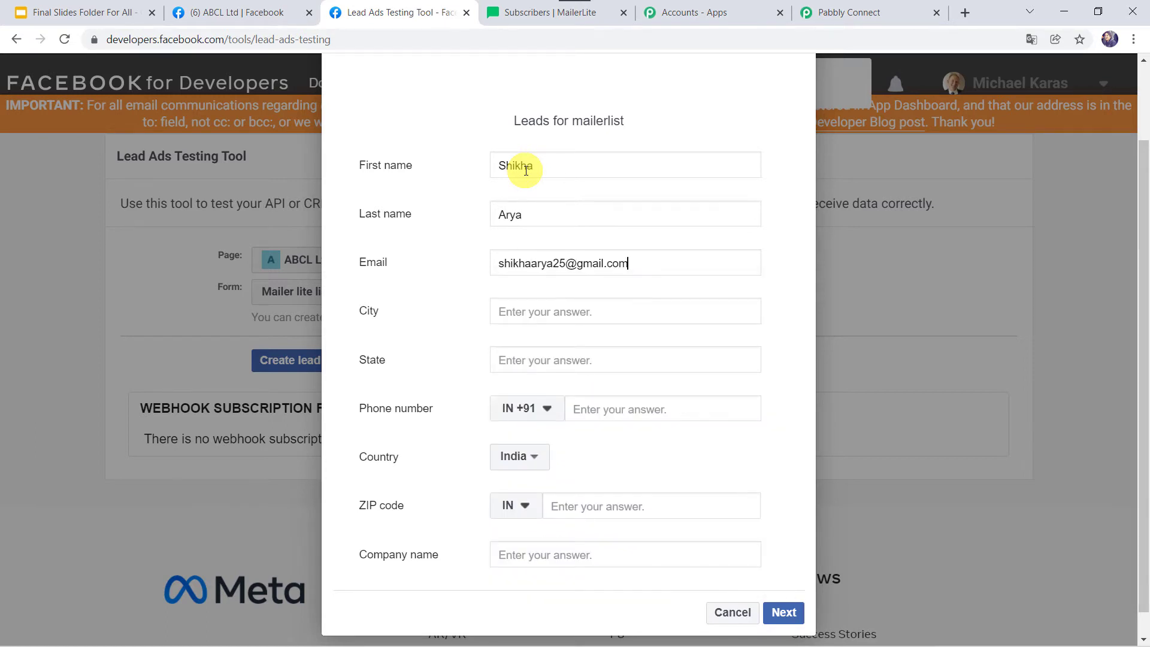
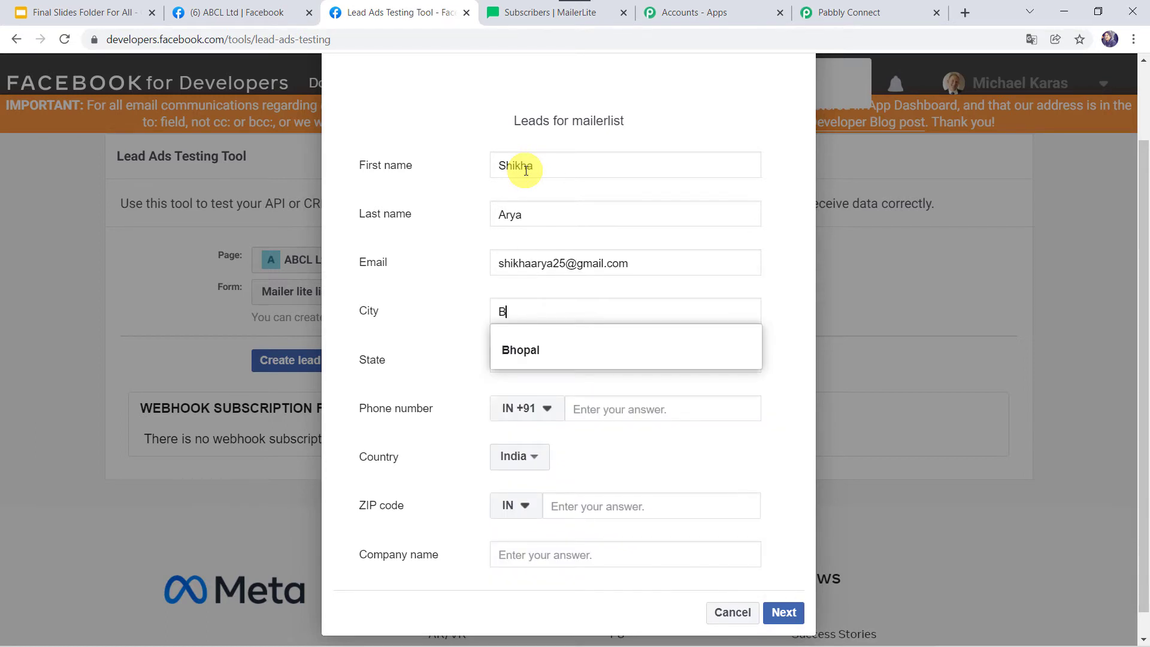
key("Down")
key("Return")
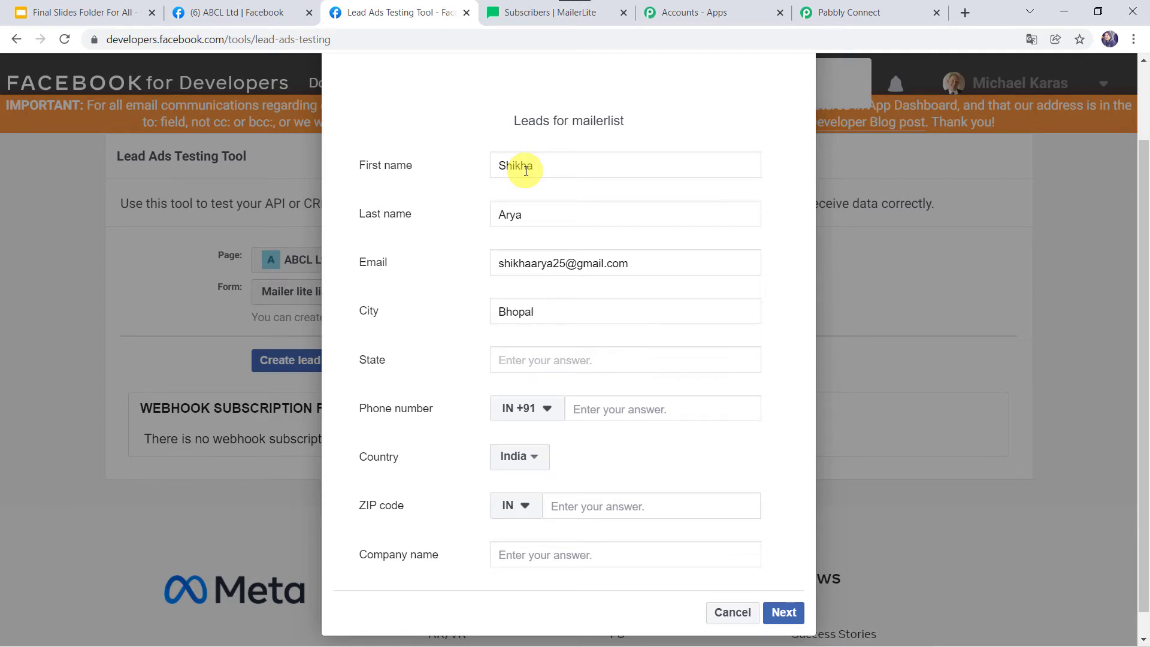
Fill in the lead's state, phone number, ZIP code and company name Pabbly
key("Tab")
type("M")
key("Down")
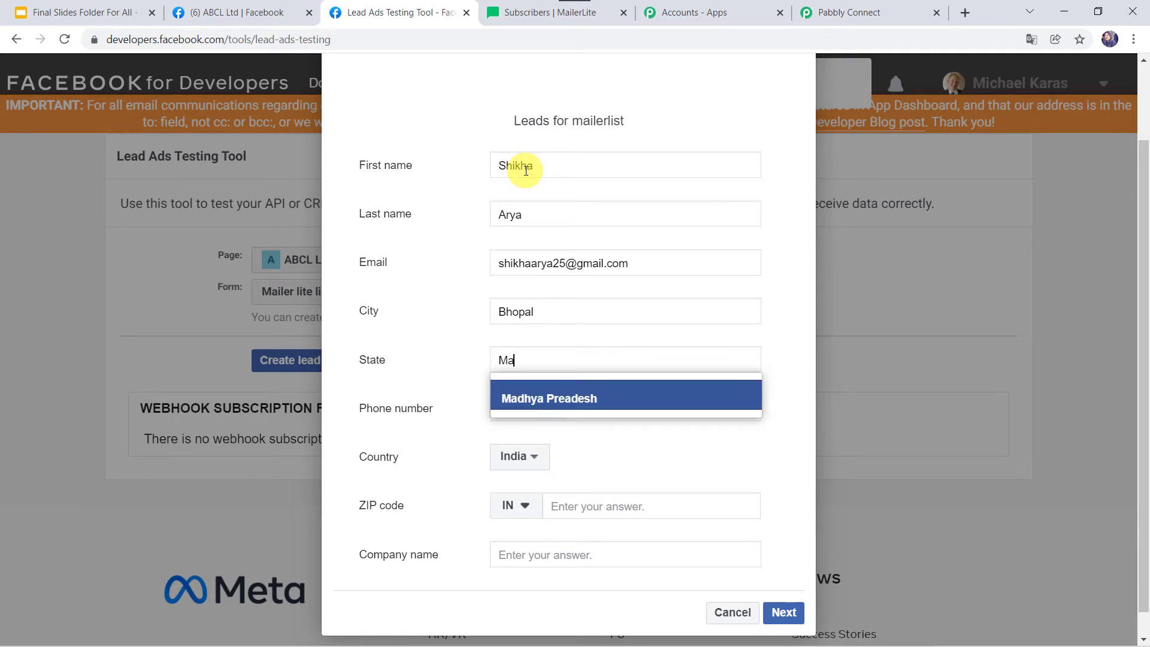
key("Return")
key("BackSpace")
key("BackSpace")
key("BackSpace")
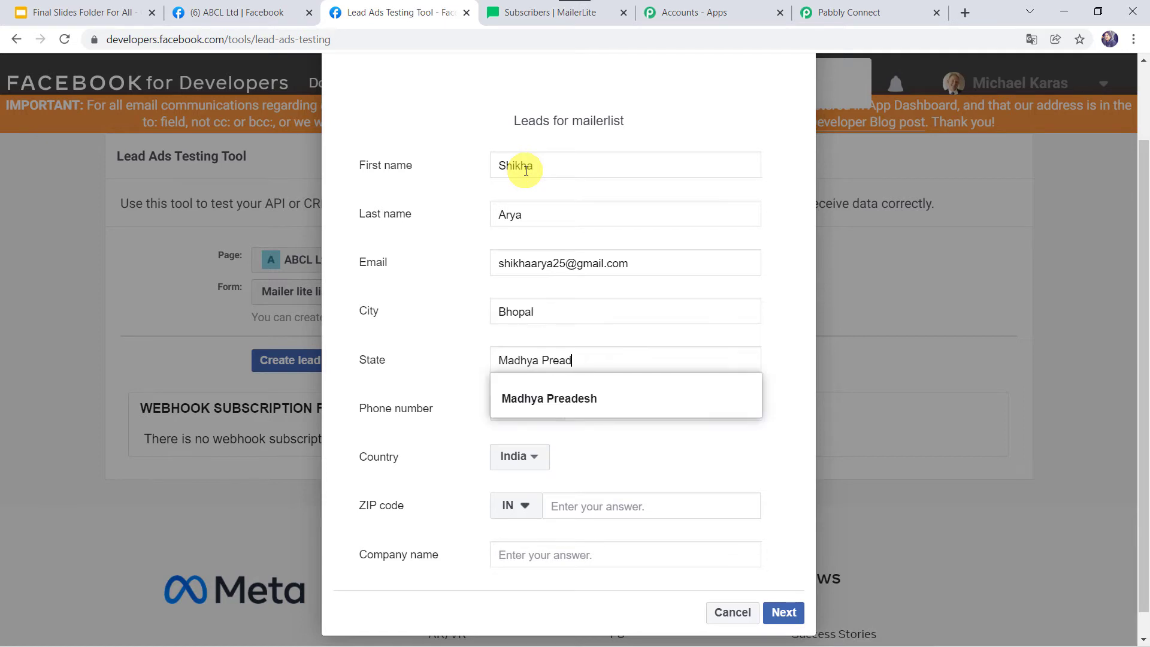
type("adesh")
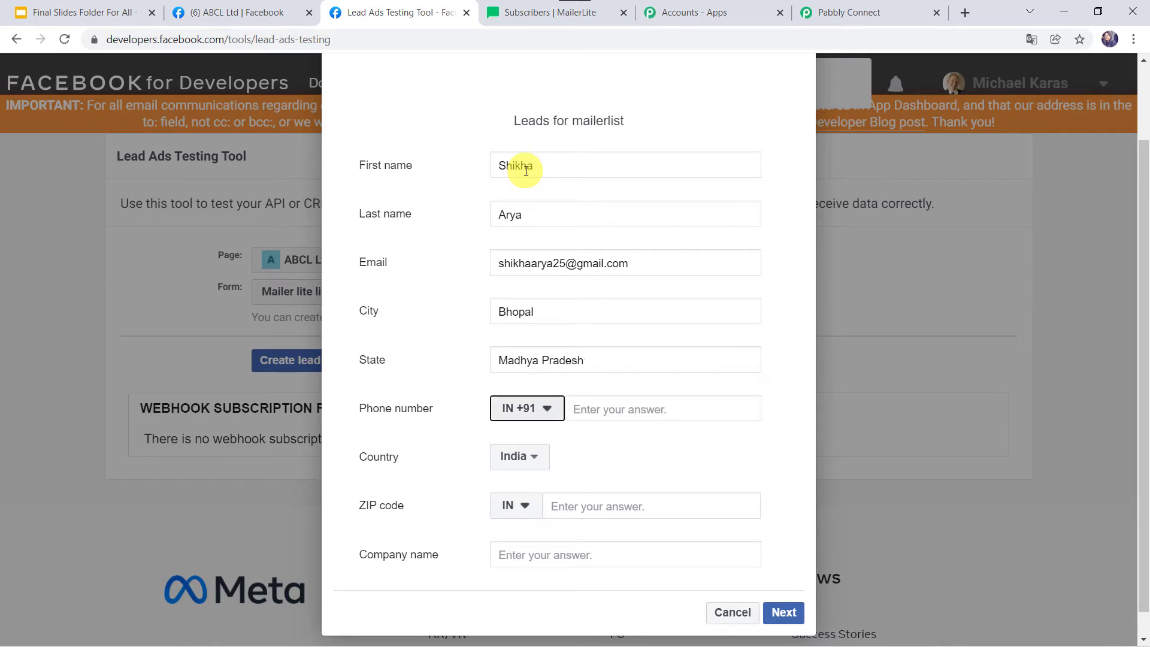
key("Tab")
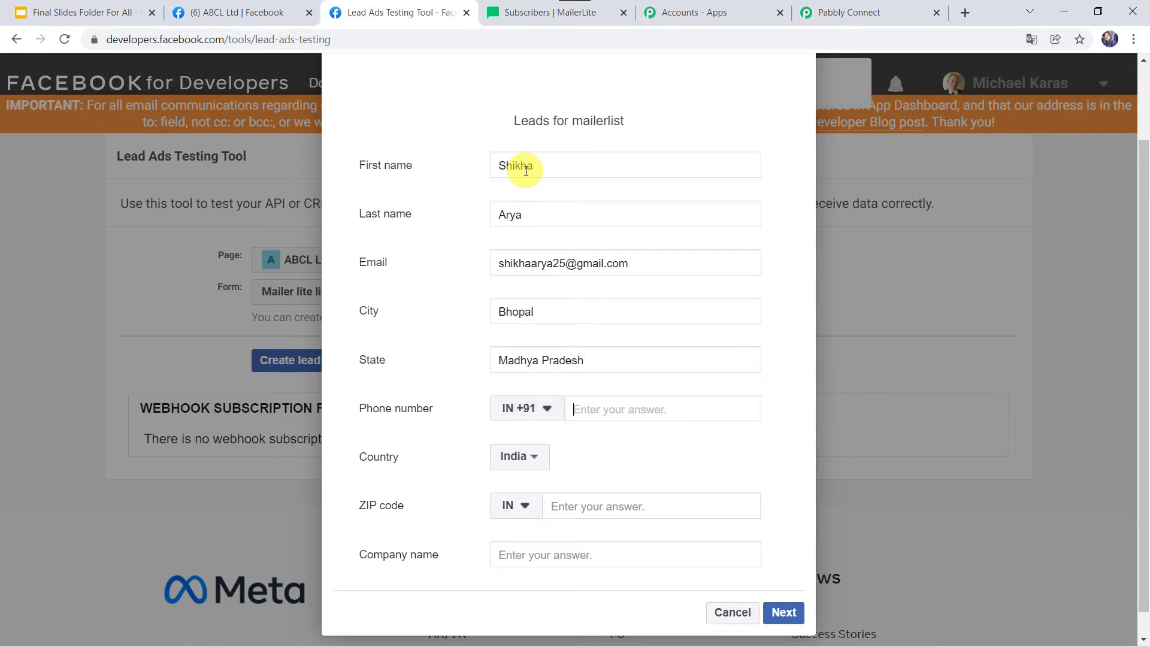
type("79")
key("Tab")
key("Tab")
key("Tab")
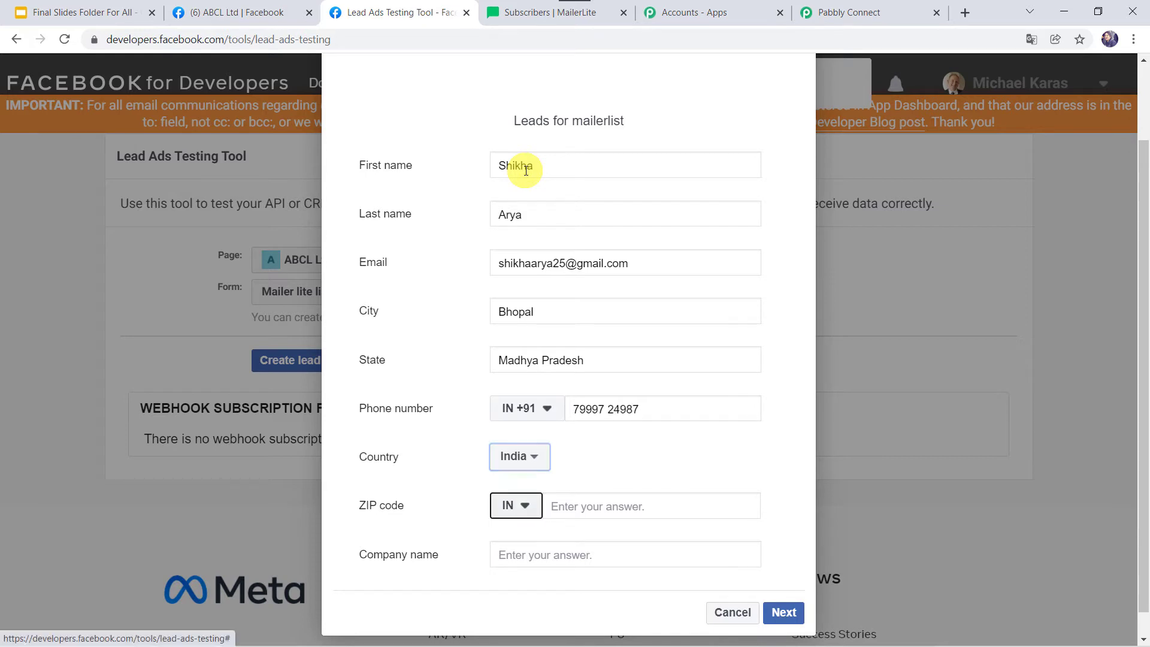
type("462025")
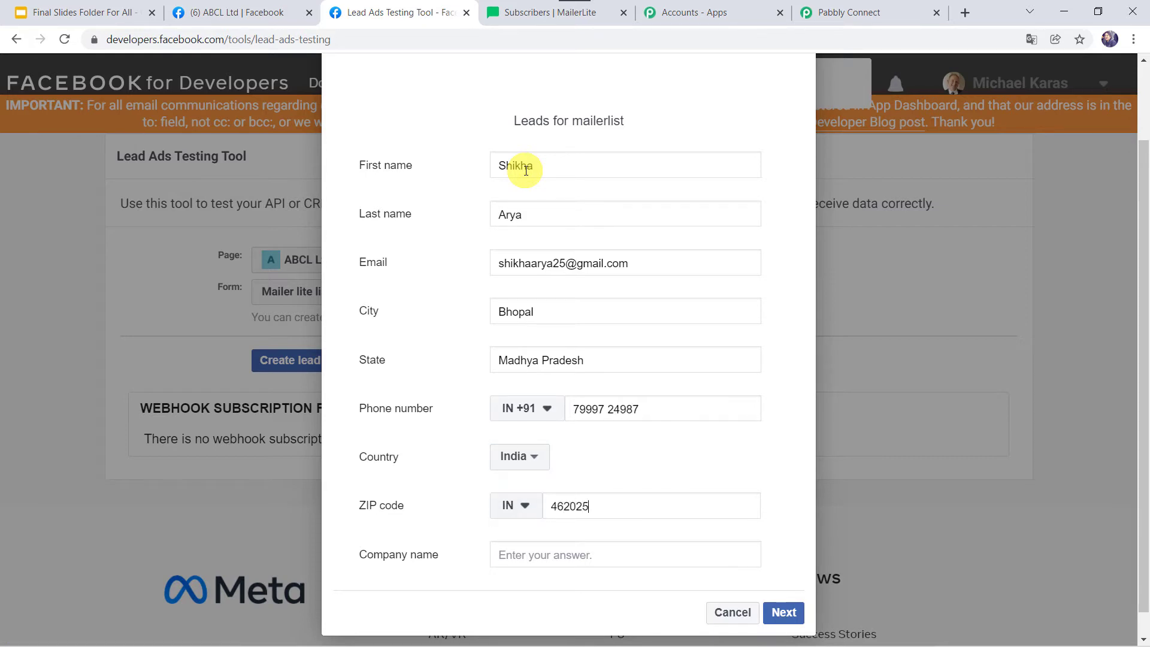
type("Pabb")
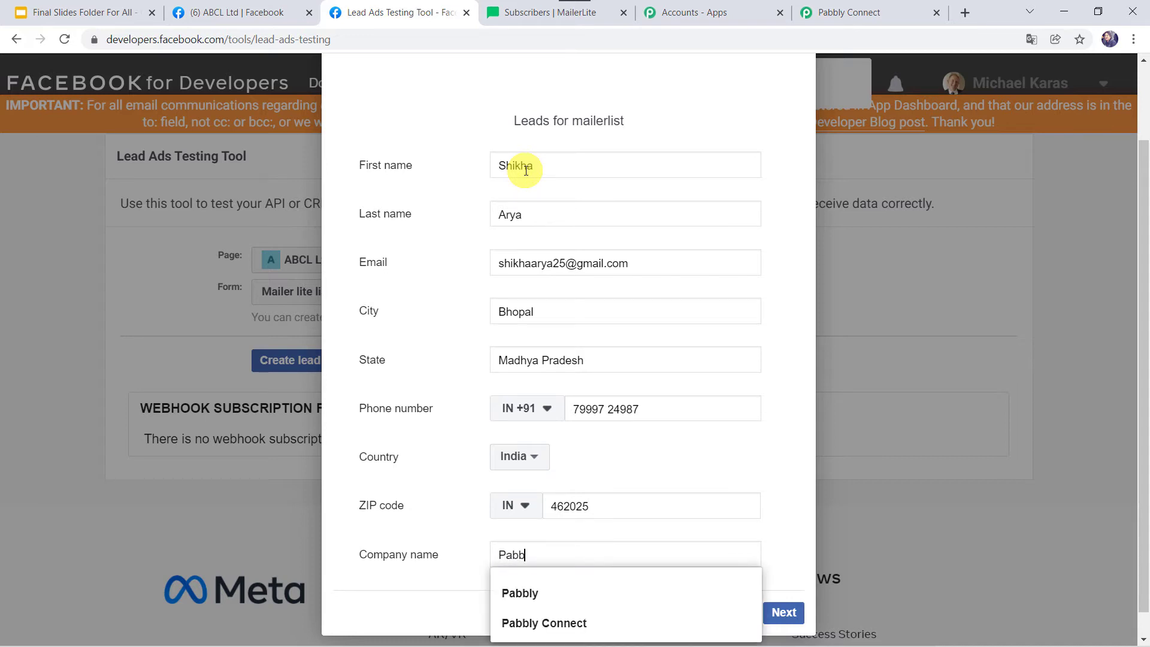
key("Down")
key("Return")
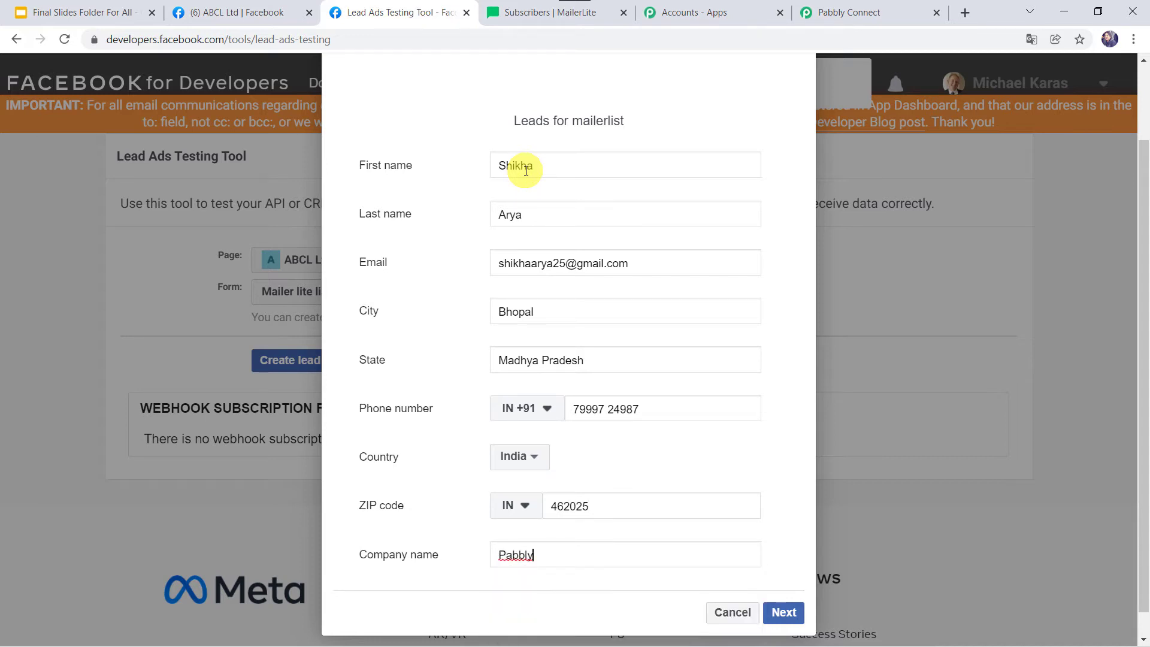
Submit the test lead and return to the Pabbly Connect workflow
left_click(775, 615)
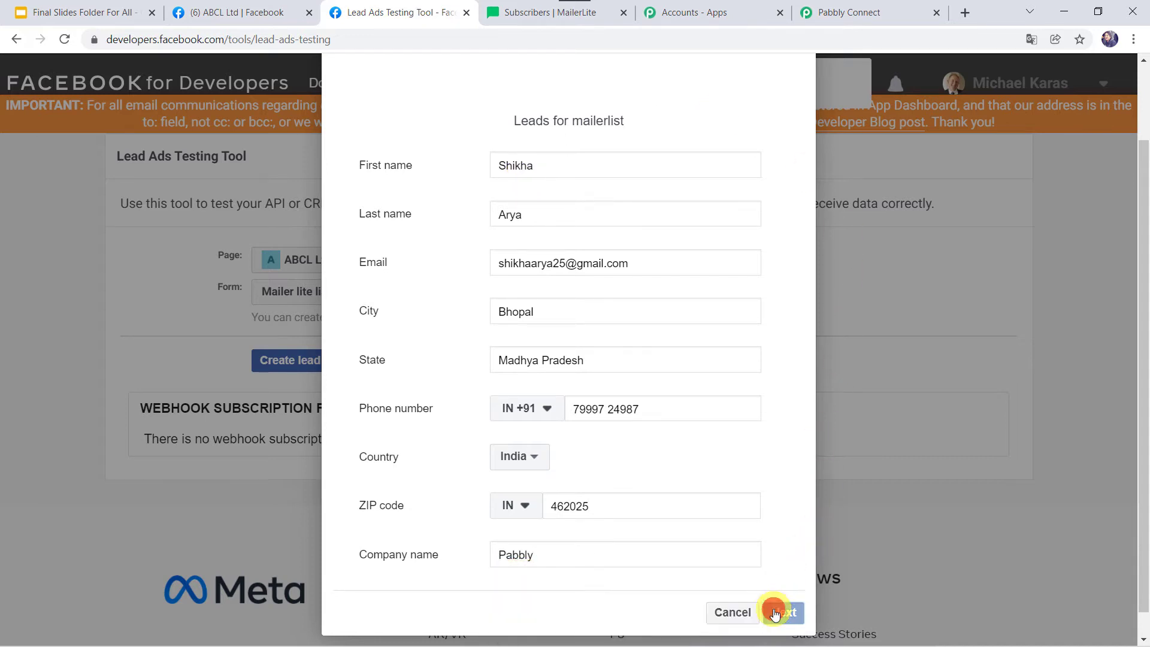
left_click(772, 345)
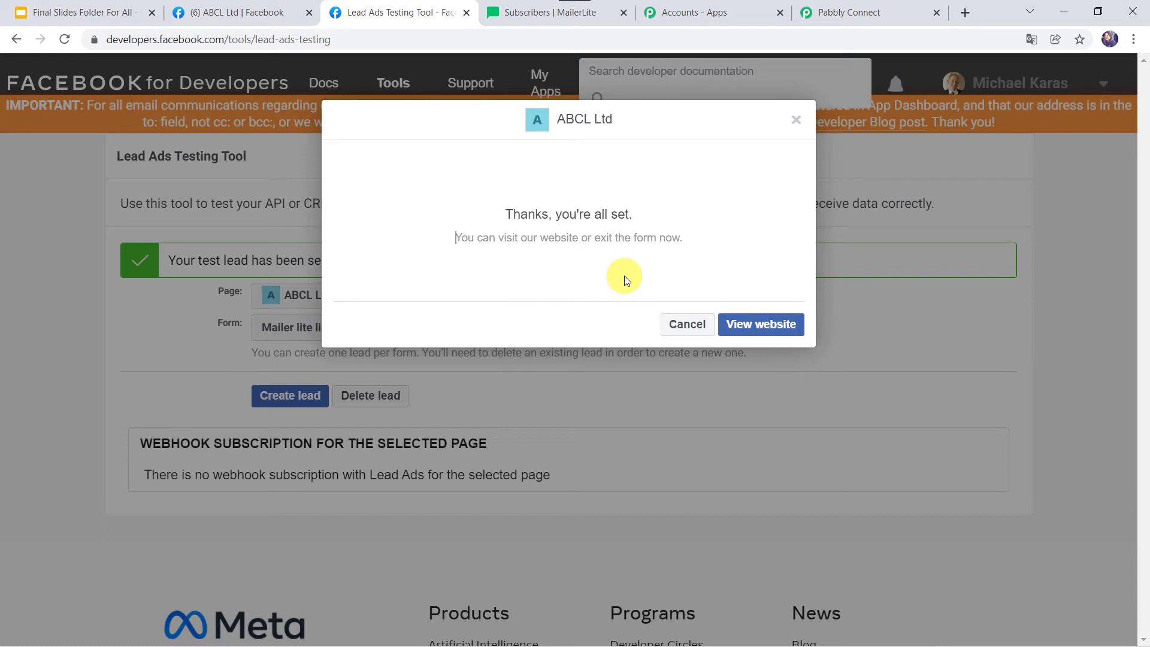
left_click(863, 12)
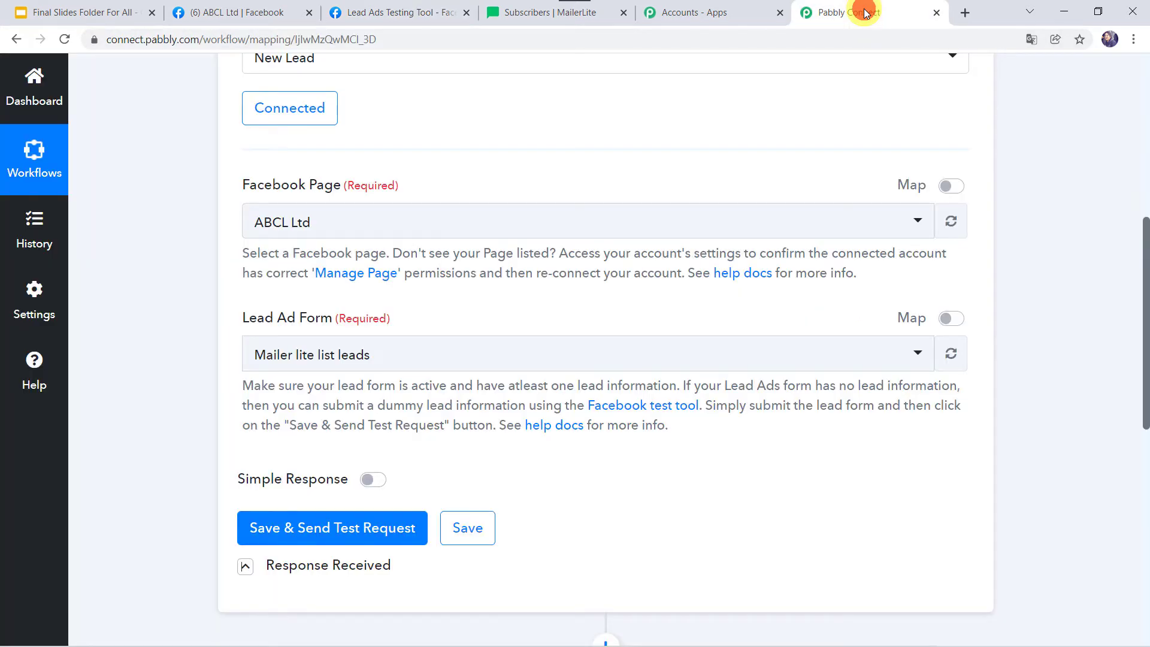
Save the trigger, send a test request, and review the received lead's name, contact, location and company fields
left_click(317, 531)
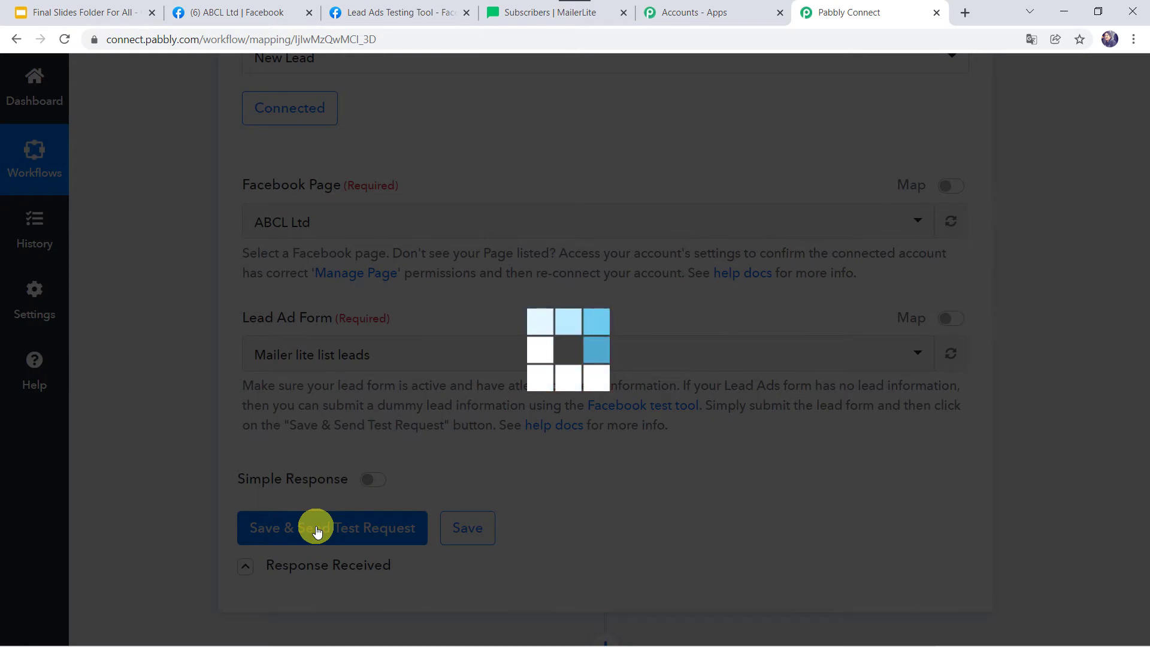
scroll(213, 548, "down", 3)
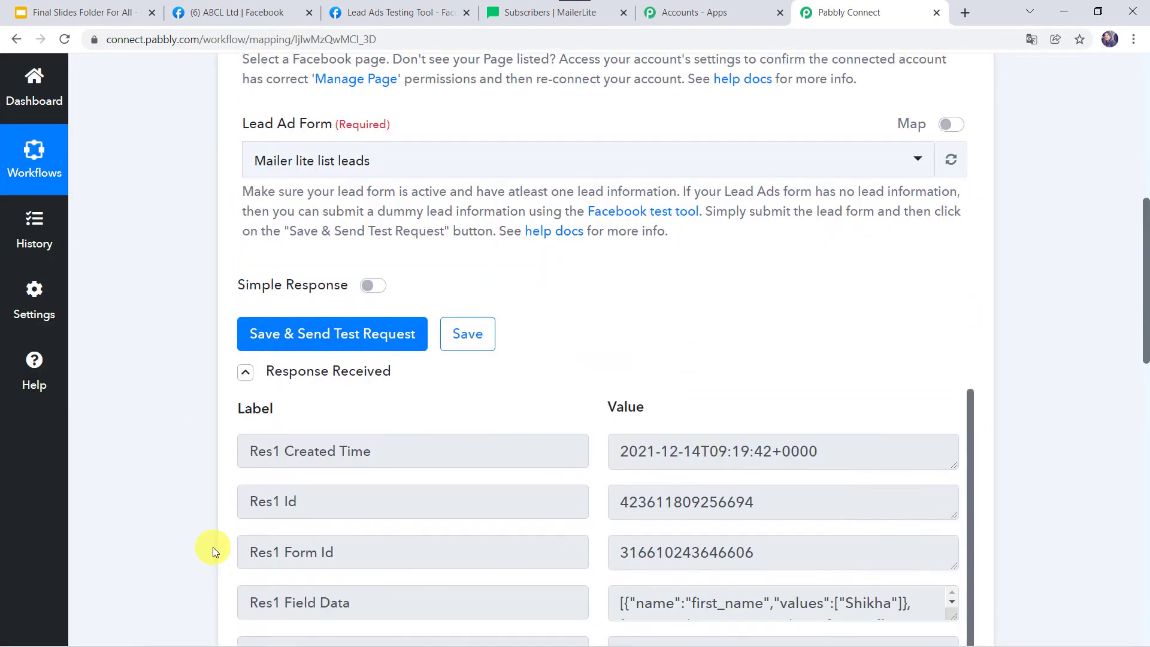
scroll(214, 548, "down", 3)
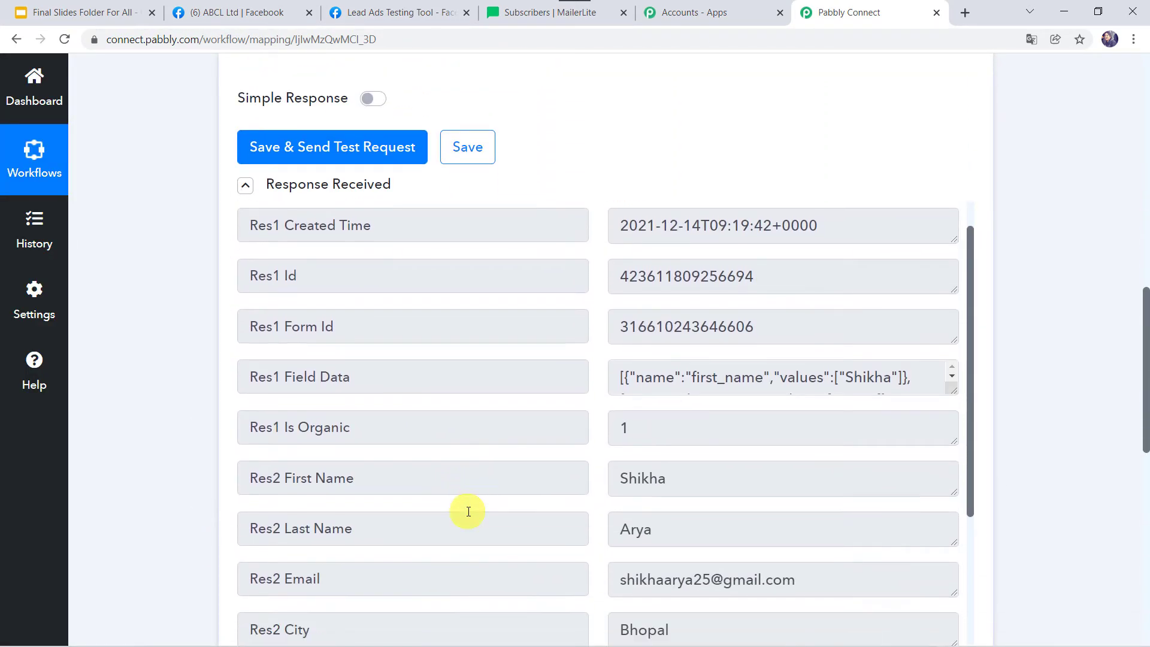
scroll(468, 512, "down", 1)
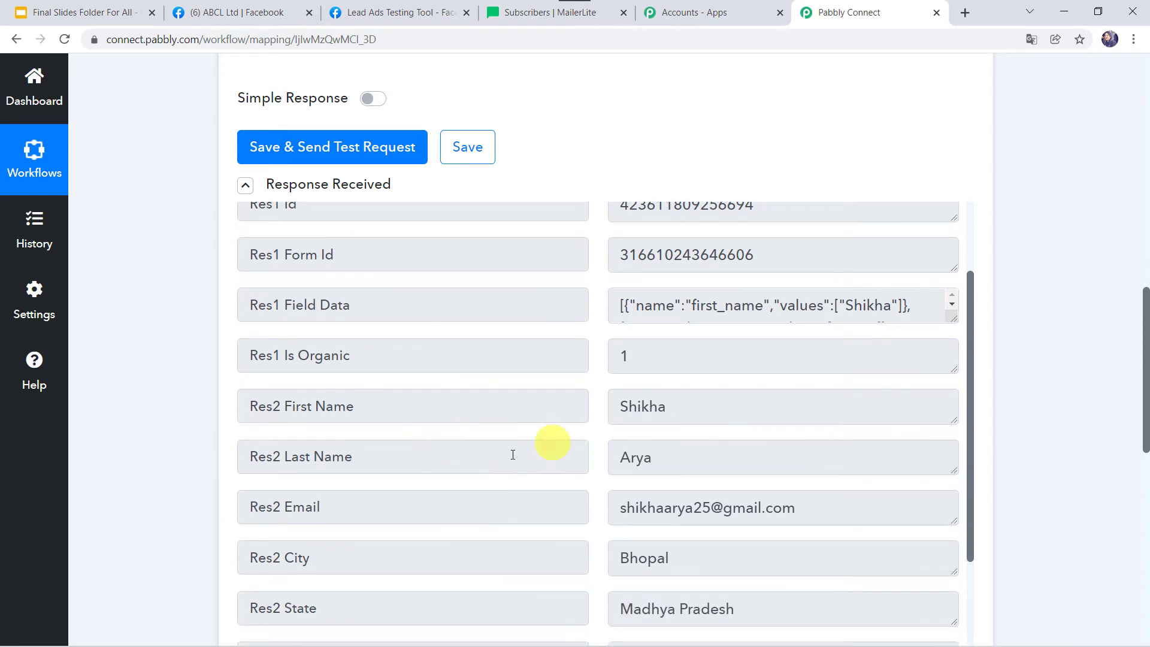
scroll(623, 524, "down", 3)
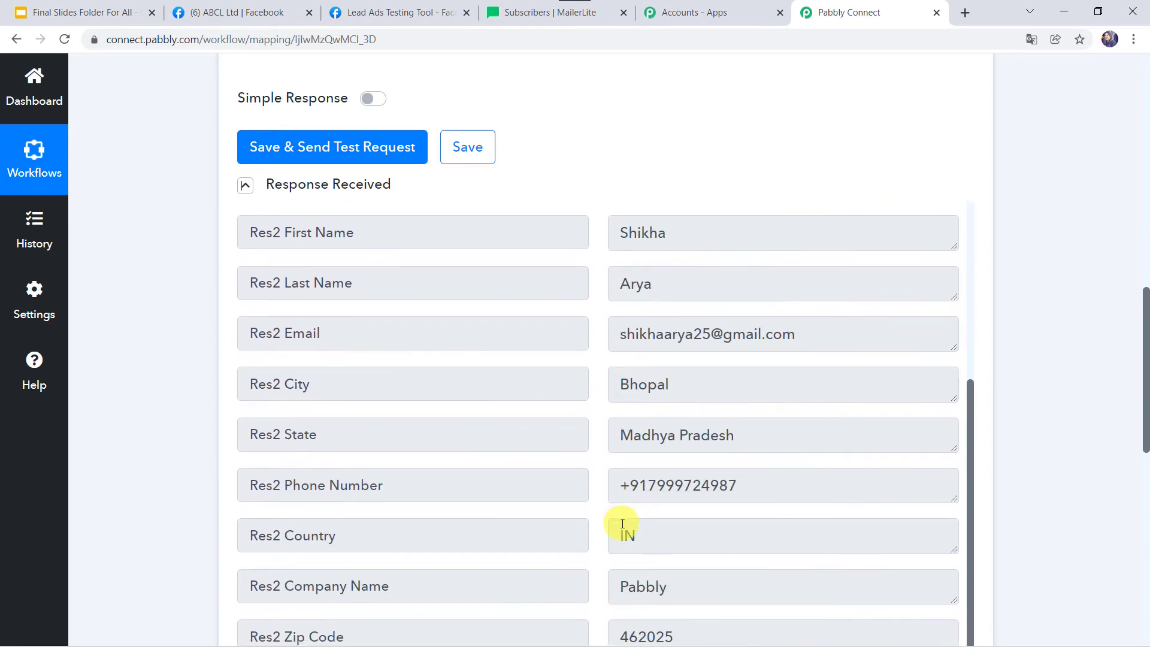
scroll(721, 535, "down", 3)
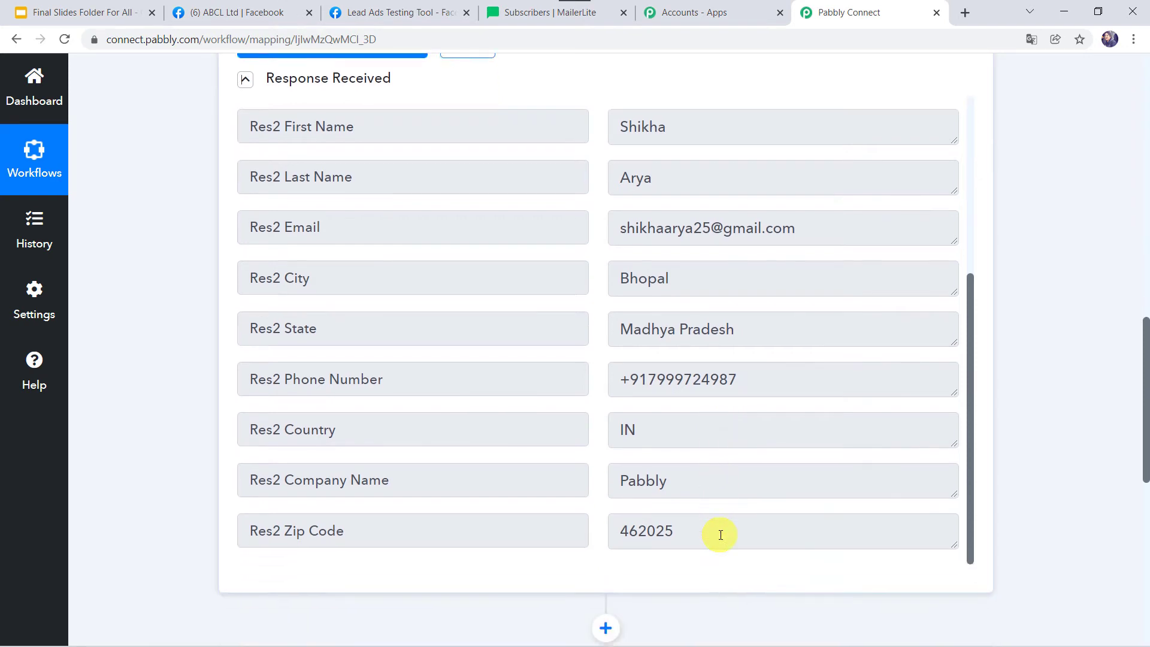
scroll(701, 343, "up", 2)
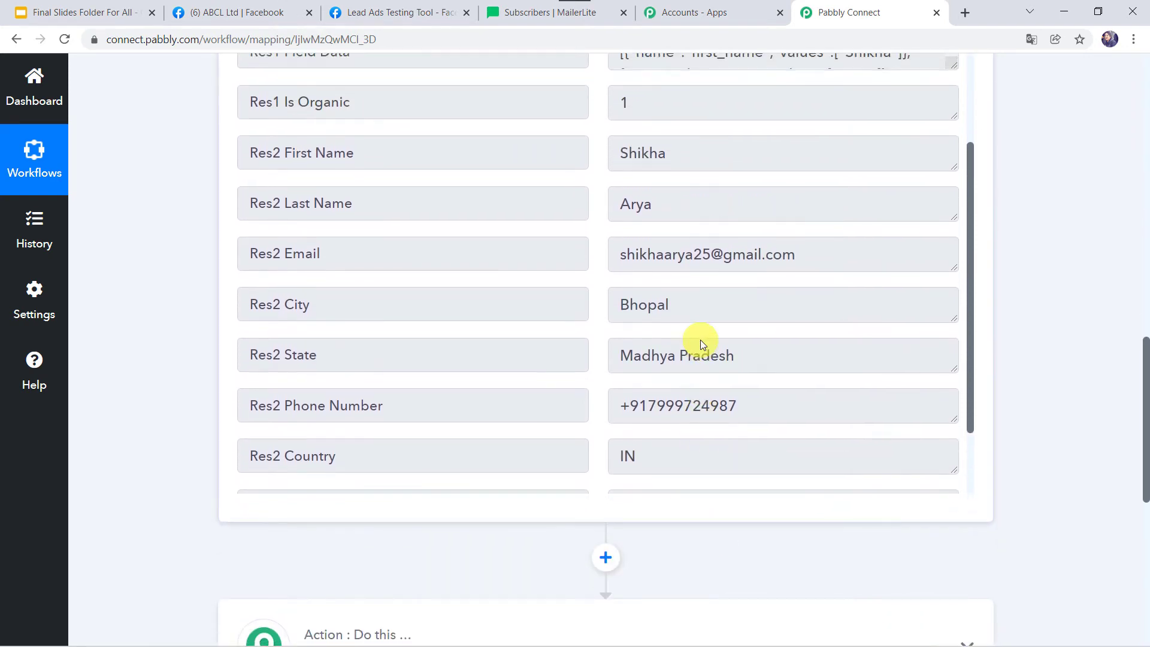
scroll(635, 191, "up", 3)
scroll(635, 190, "up", 4)
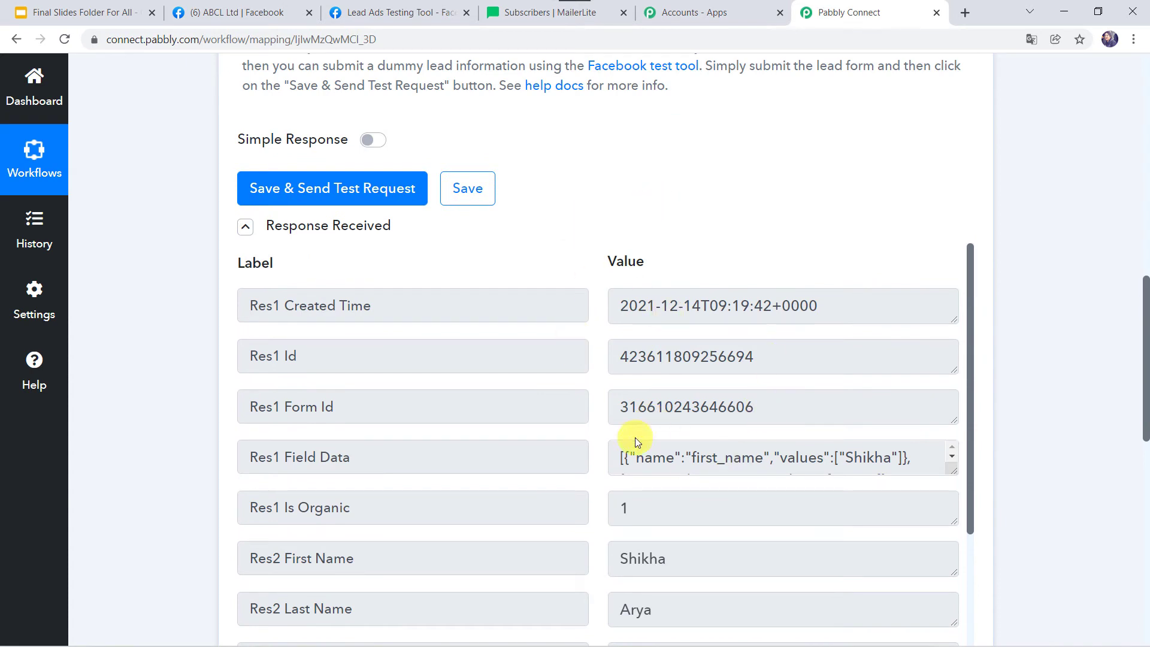
scroll(637, 442, "down", 6)
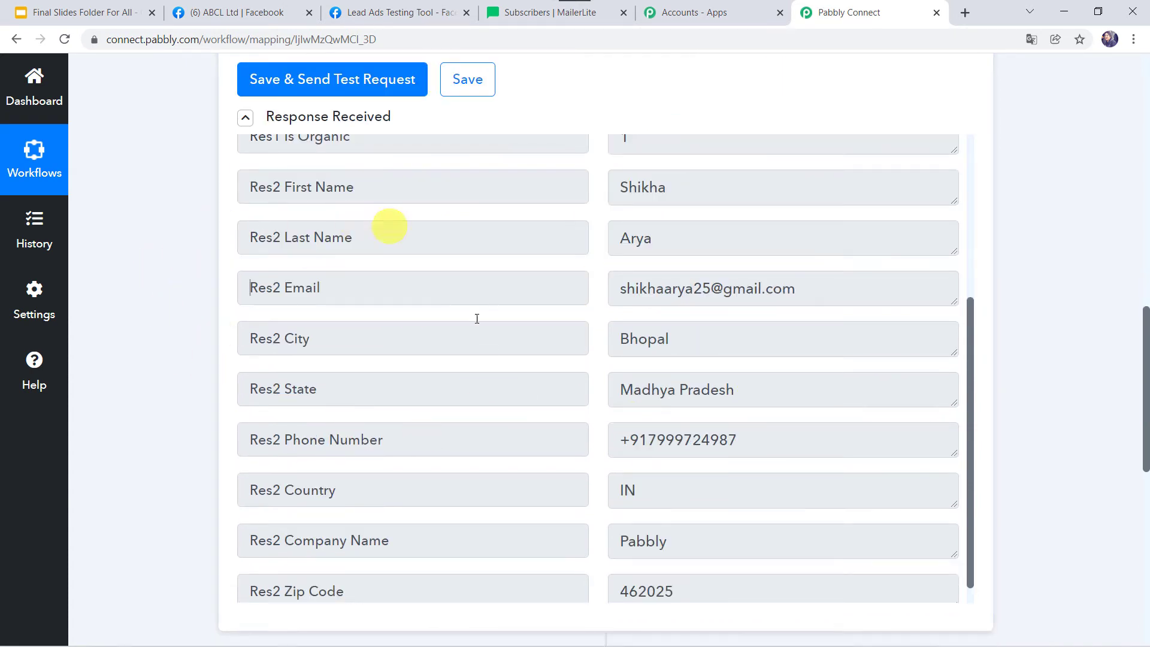
scroll(481, 394, "up", 3)
scroll(481, 393, "down", 4)
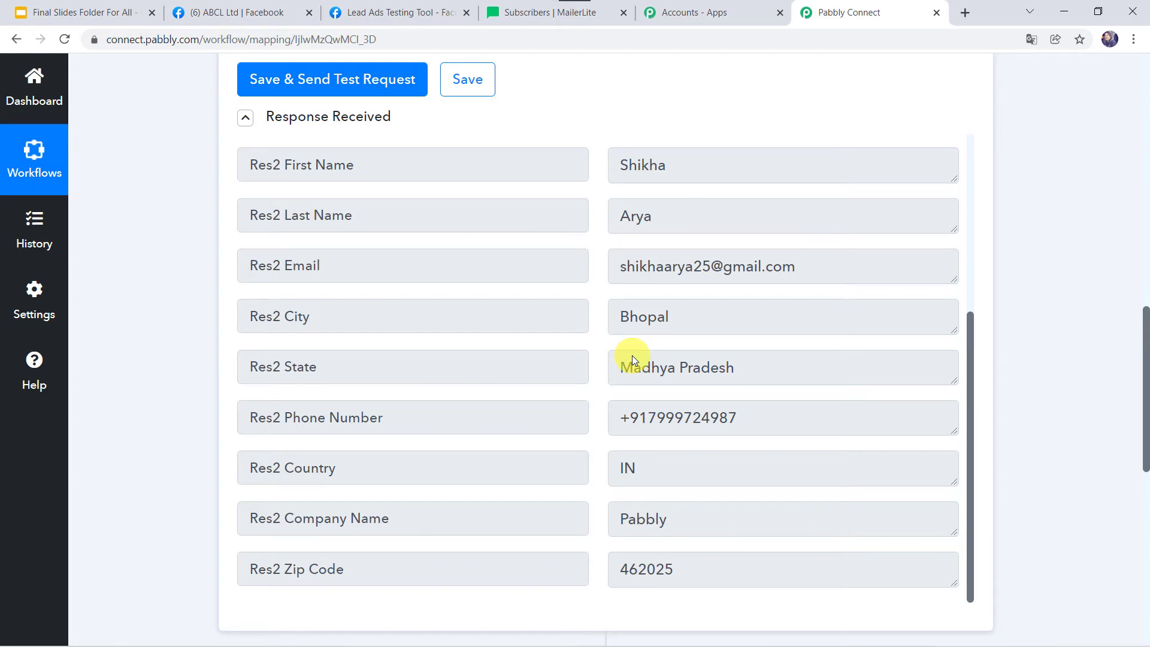
scroll(633, 359, "down", 1)
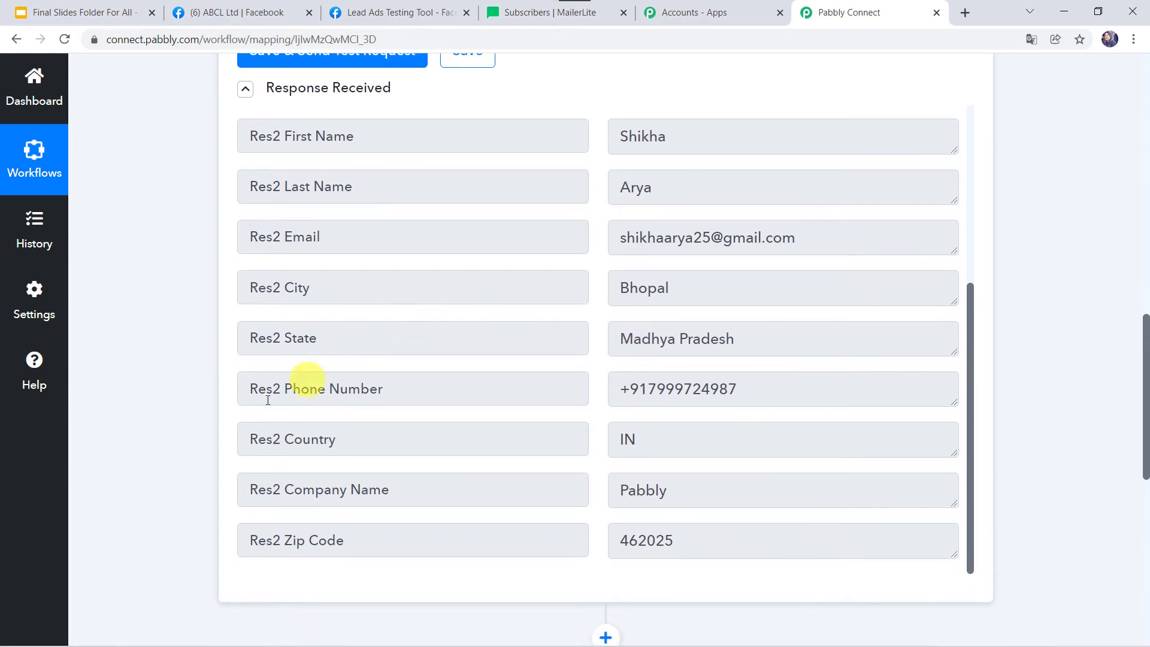
scroll(264, 401, "down", 5)
Set the action to MailerLite's Add or Update Subscriber in the Group, searching 'Mailer'
left_click(526, 418)
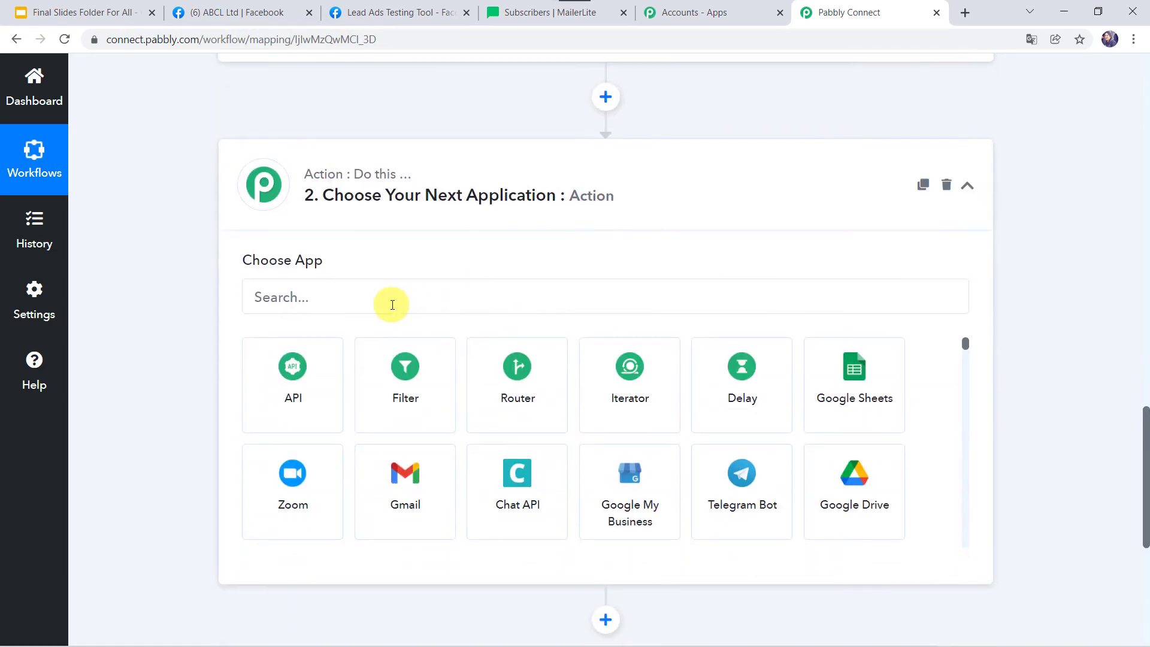
left_click(393, 305)
type("Mail")
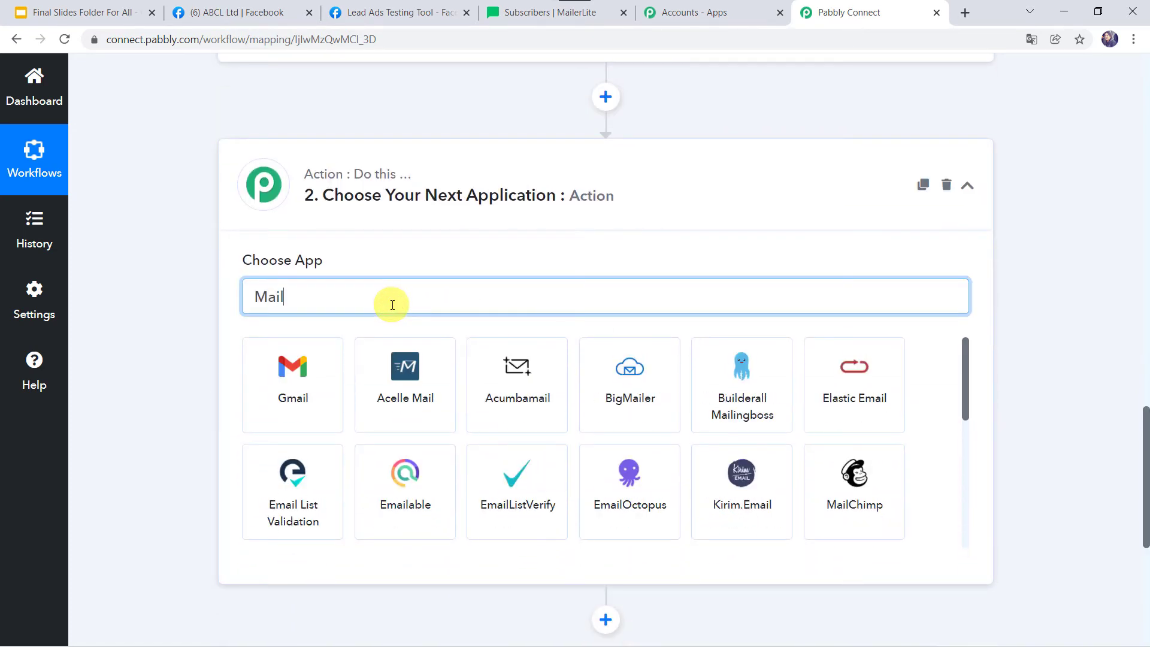
type("er")
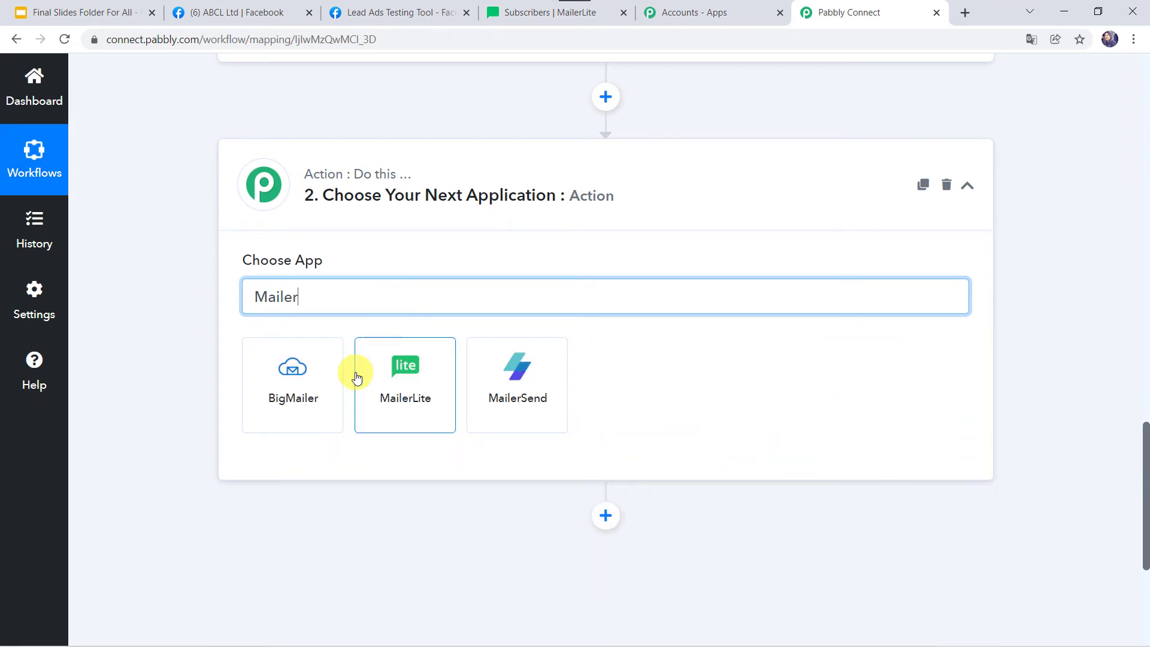
left_click(390, 397)
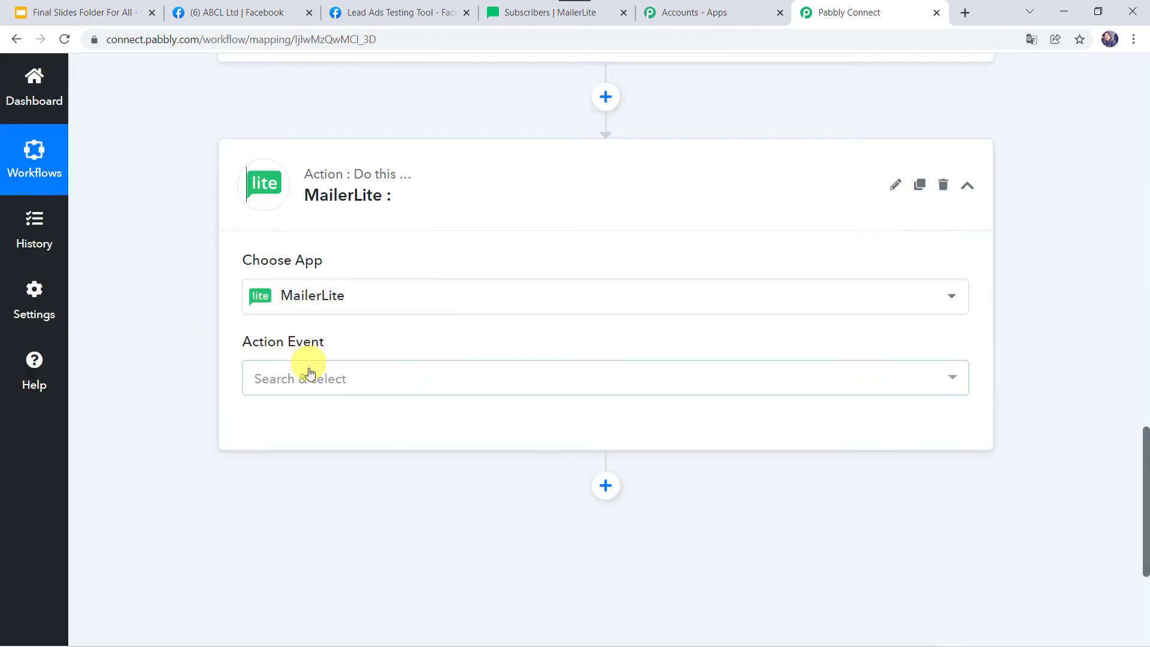
left_click(310, 384)
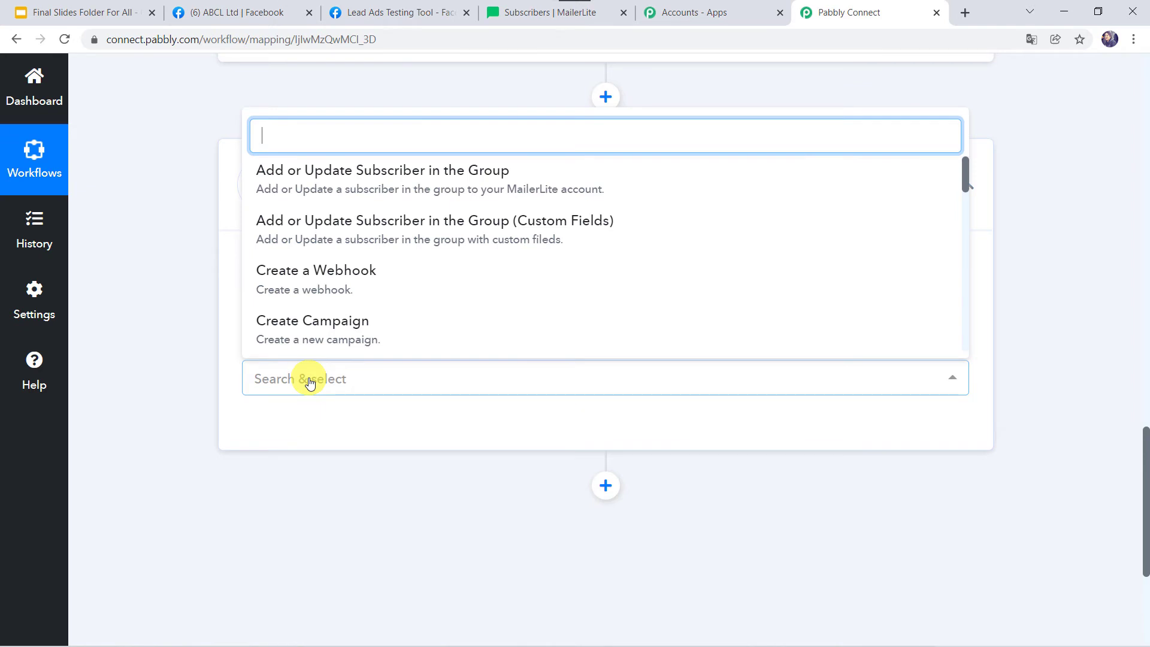
left_click(497, 184)
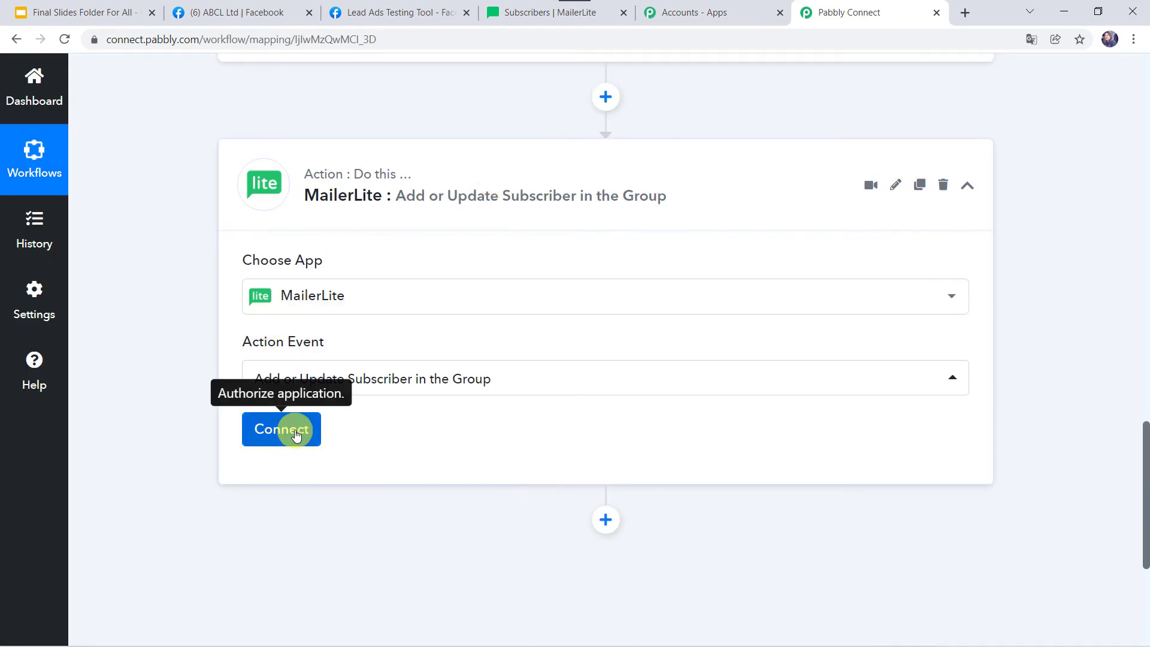
Begin adding a new MailerLite account connection
left_click(295, 433)
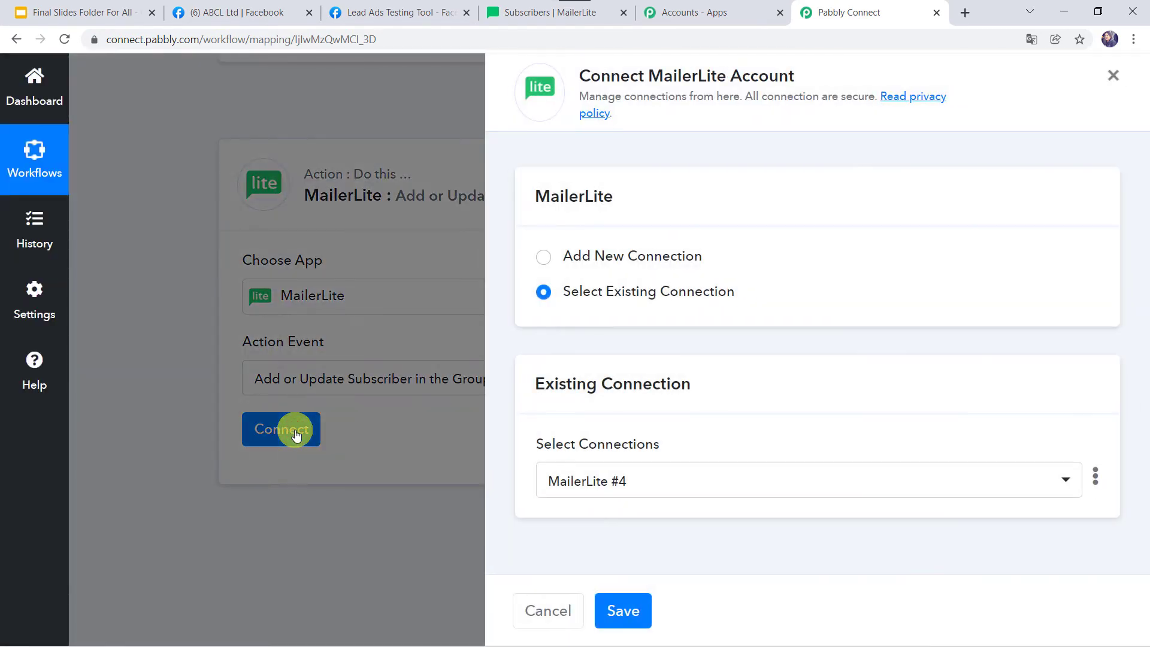
left_click(592, 257)
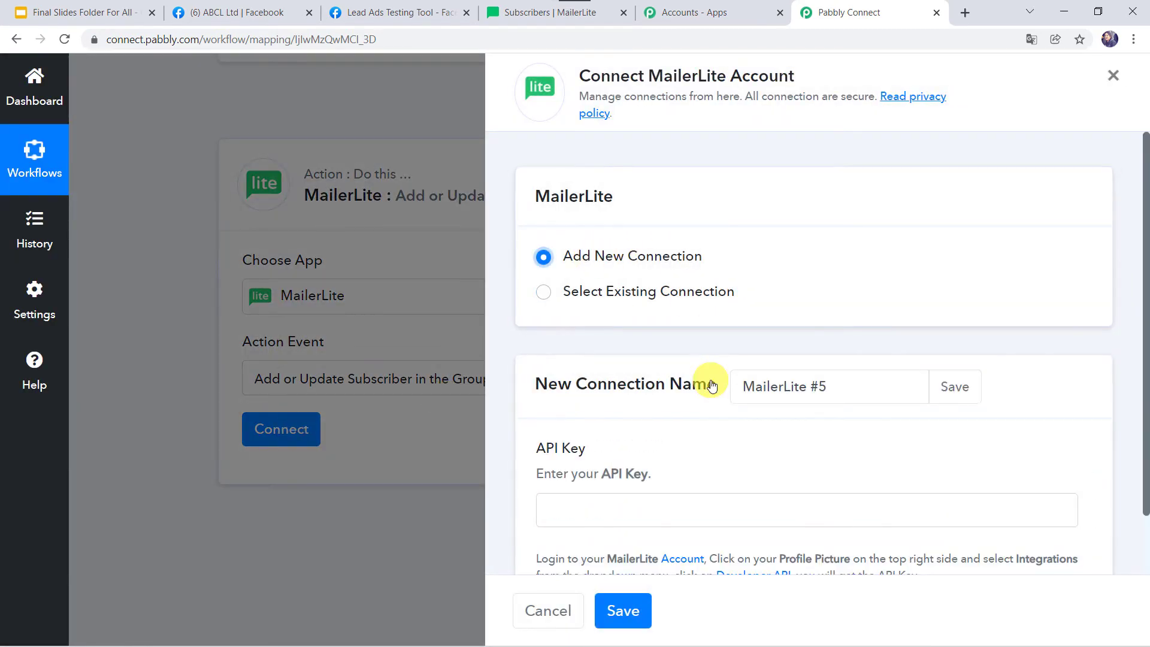
scroll(699, 380, "down", 2)
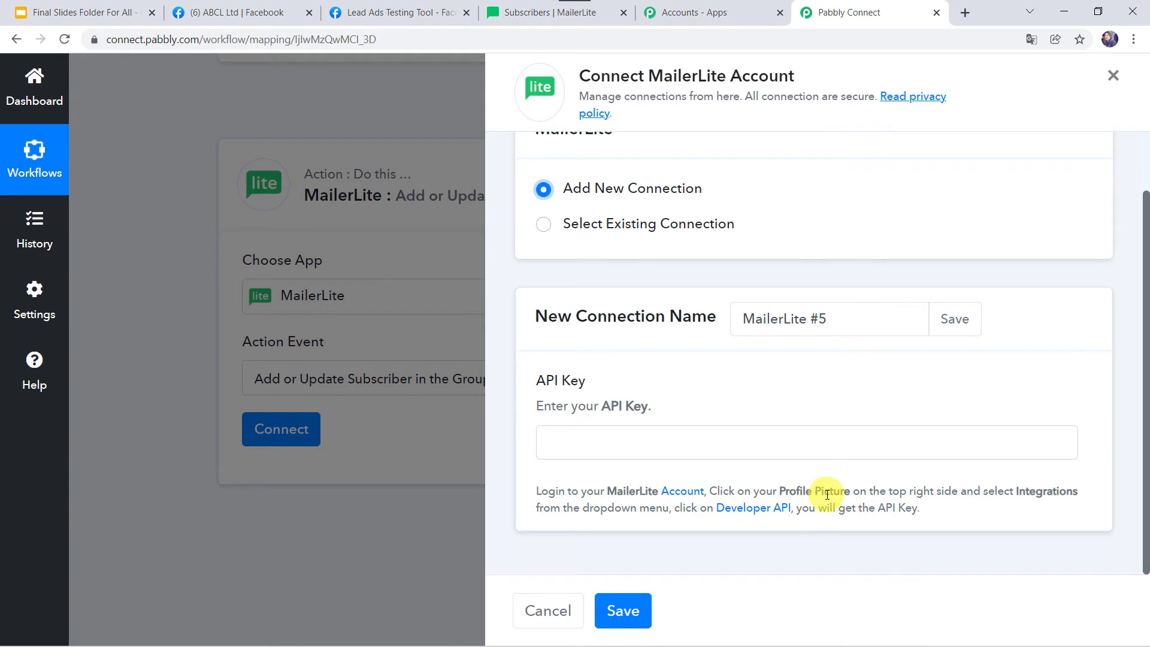
Copy the API key from MailerLite's Integrations > Developer API page, then return to Pabbly Connect
left_click(514, 16)
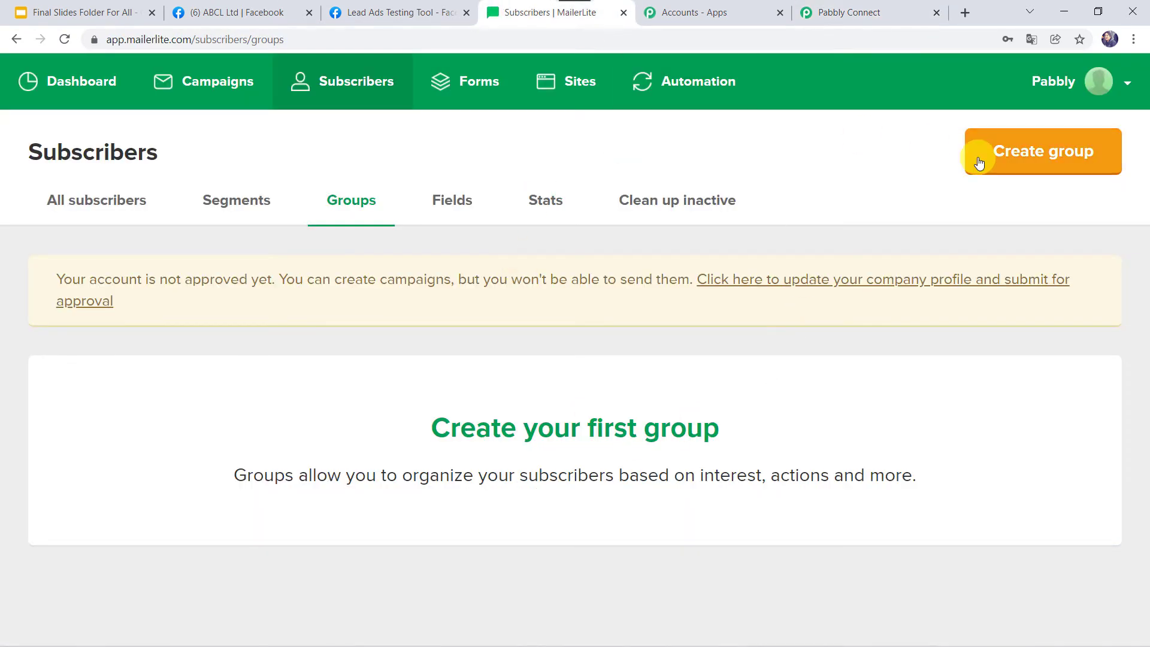
left_click(1102, 89)
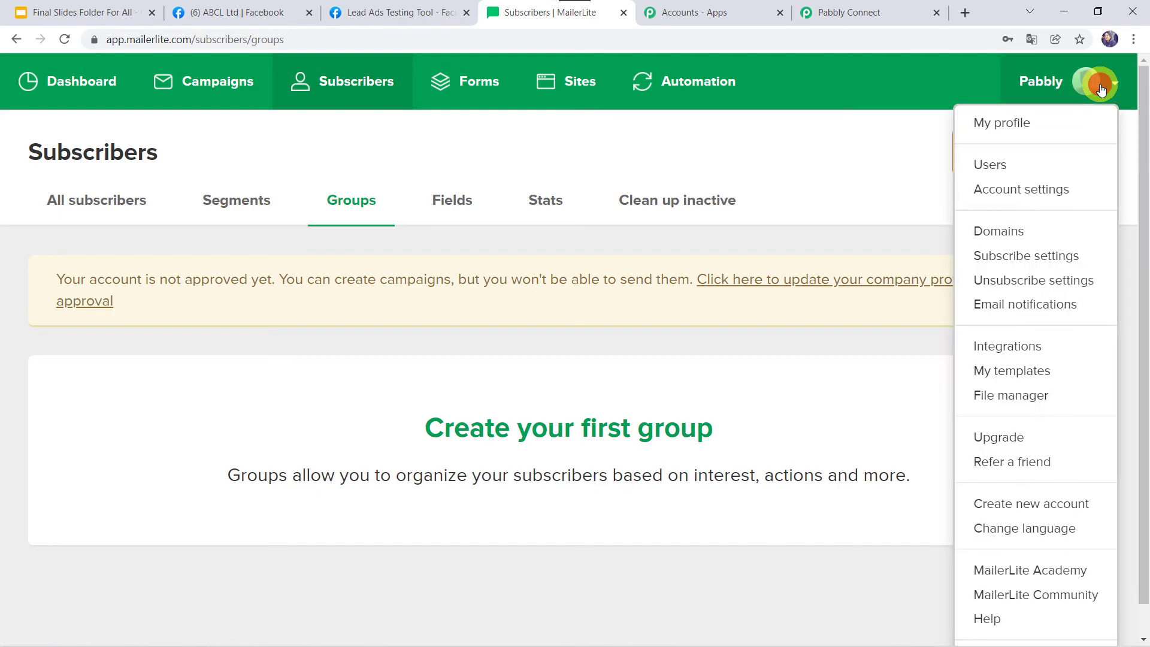
left_click(1010, 348)
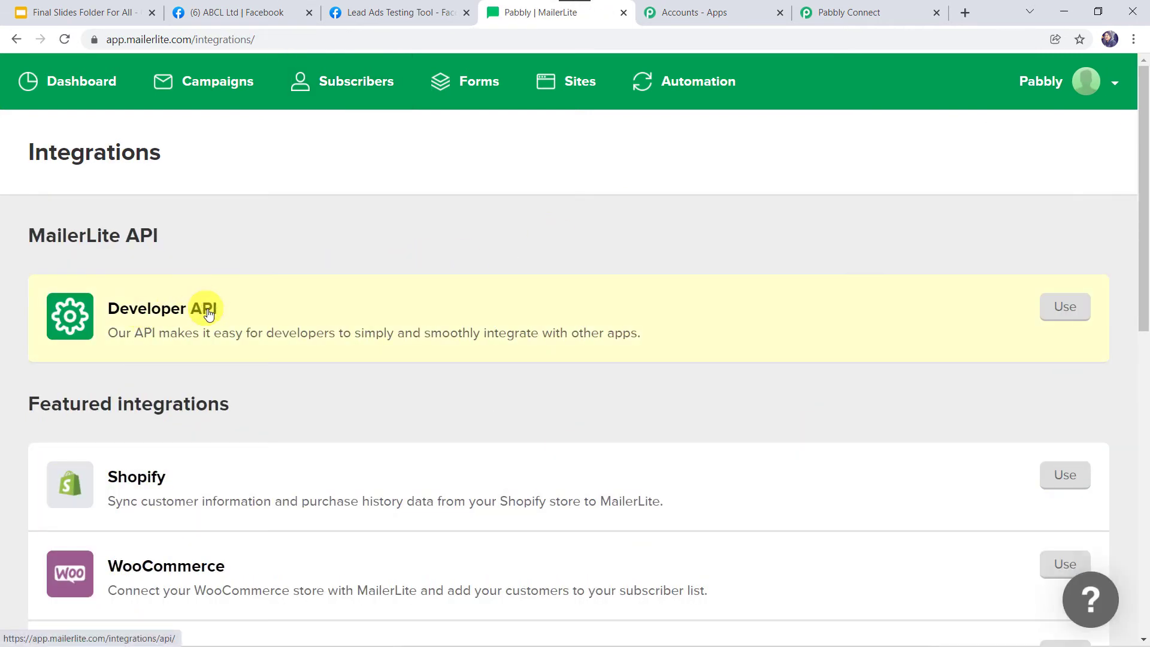
left_click(1062, 312)
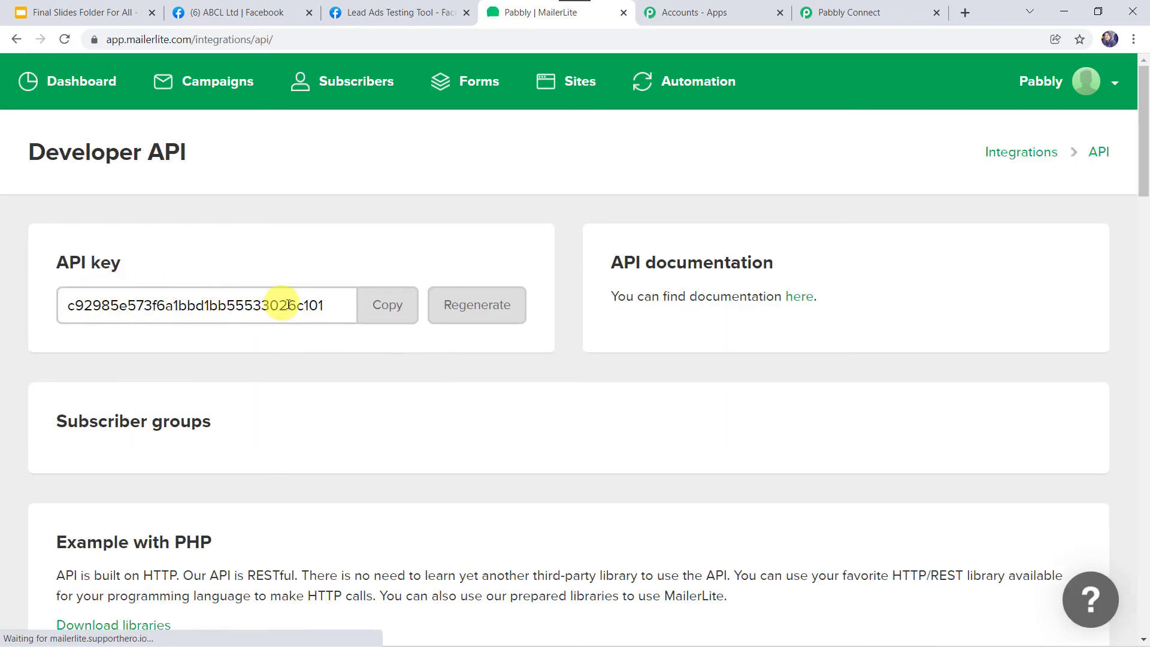
left_click(394, 312)
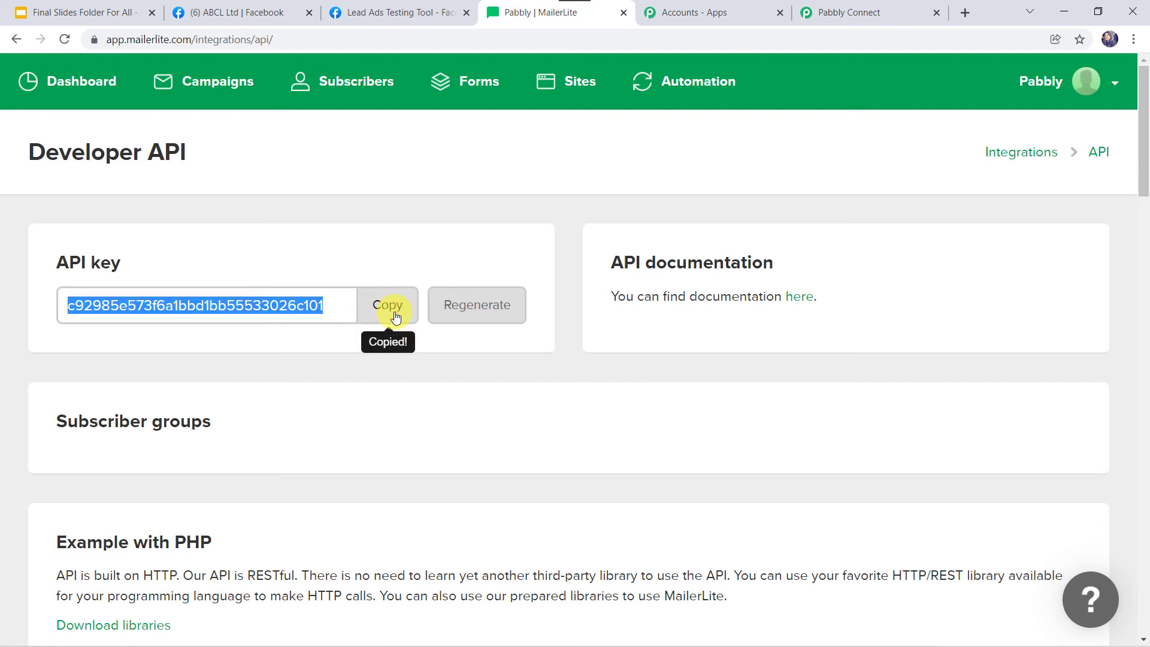
left_click(858, 13)
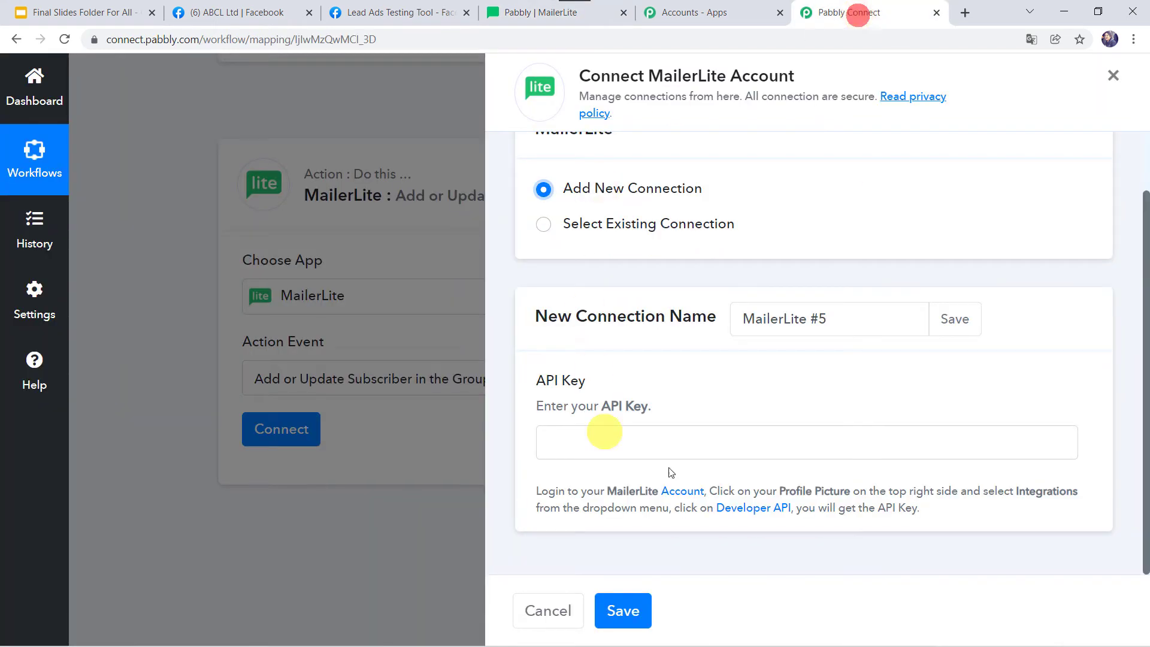
Paste the MailerLite API key into the connection, save it, then switch back to MailerLite
right_click(657, 451)
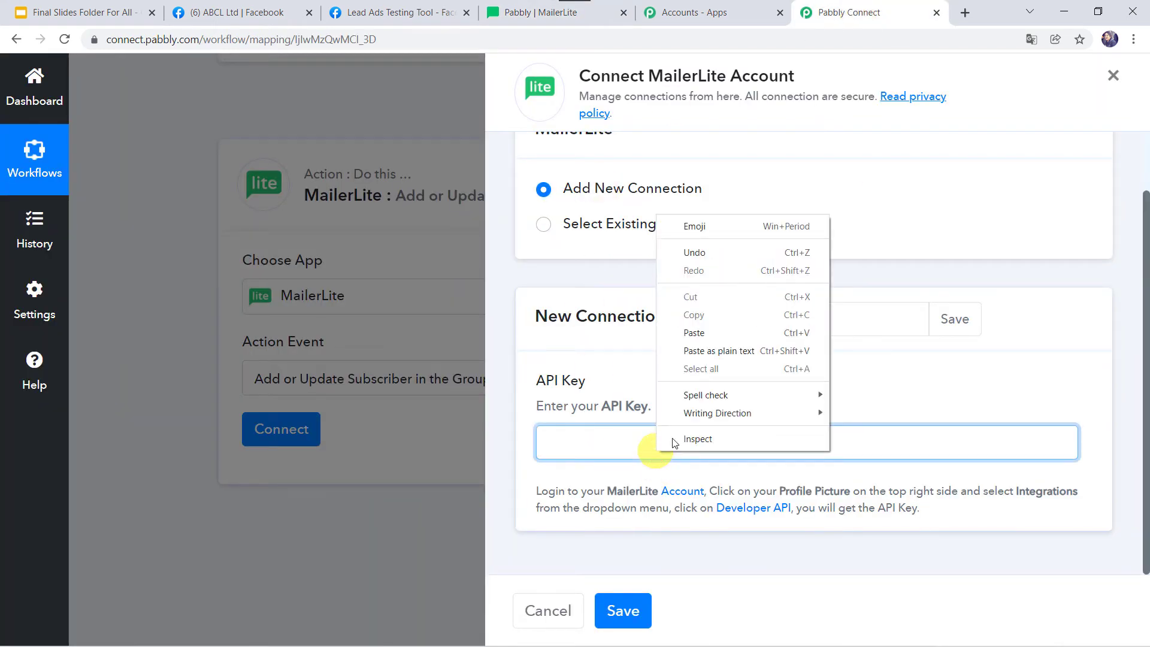
left_click(701, 333)
left_click(625, 614)
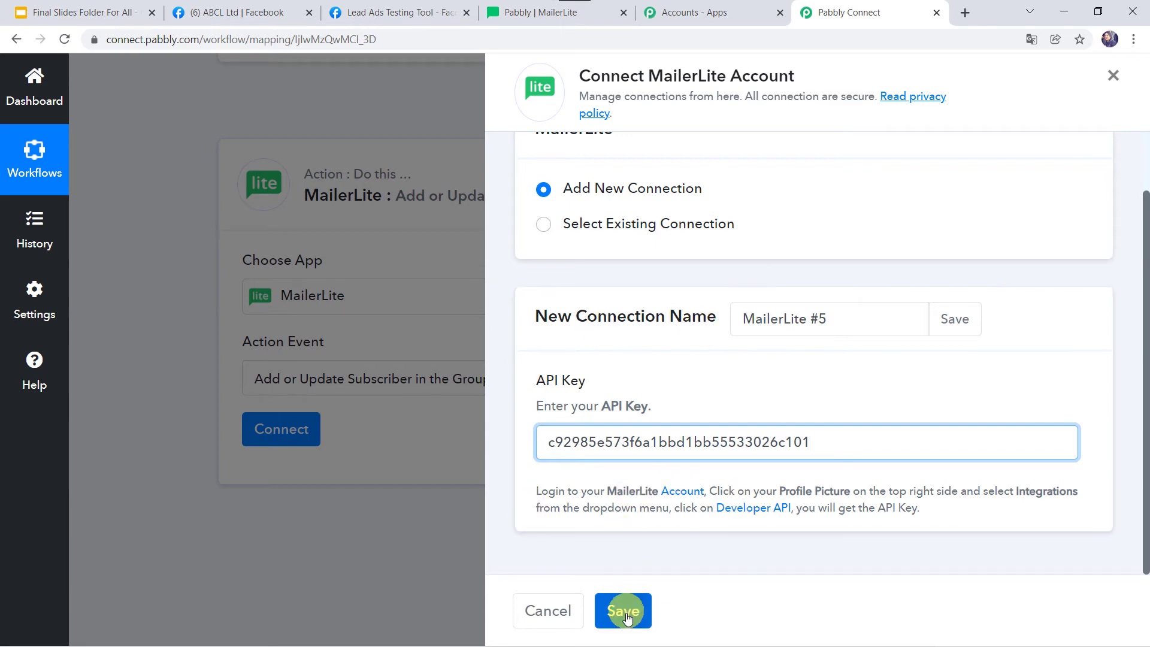
left_click(625, 614)
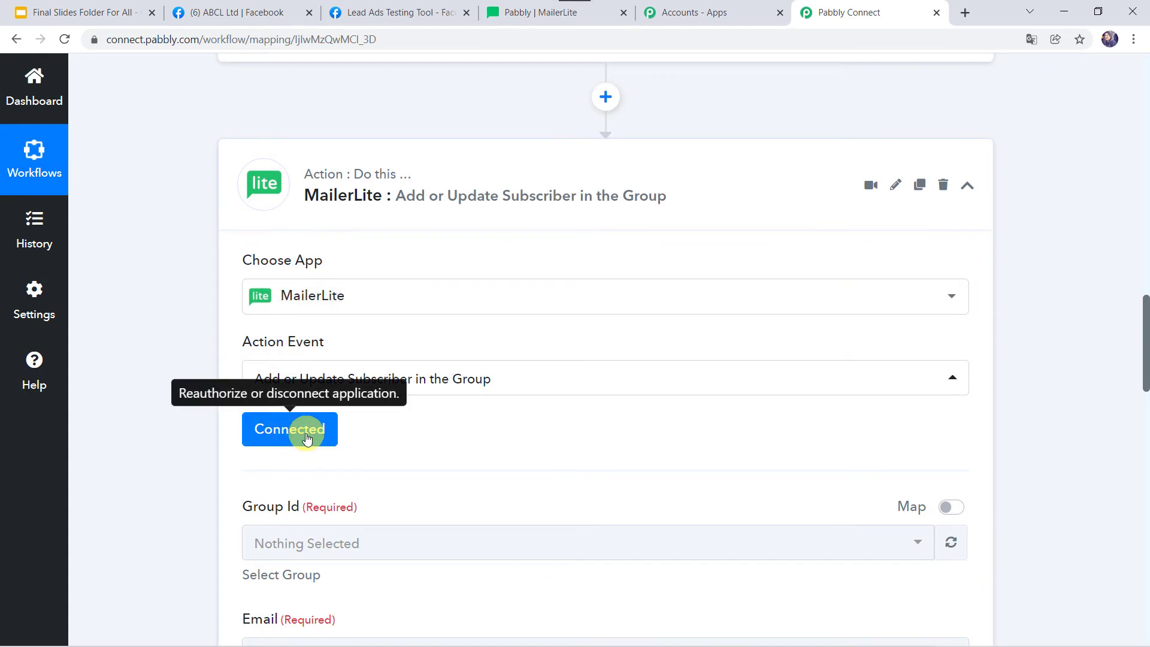
scroll(513, 431, "down", 5)
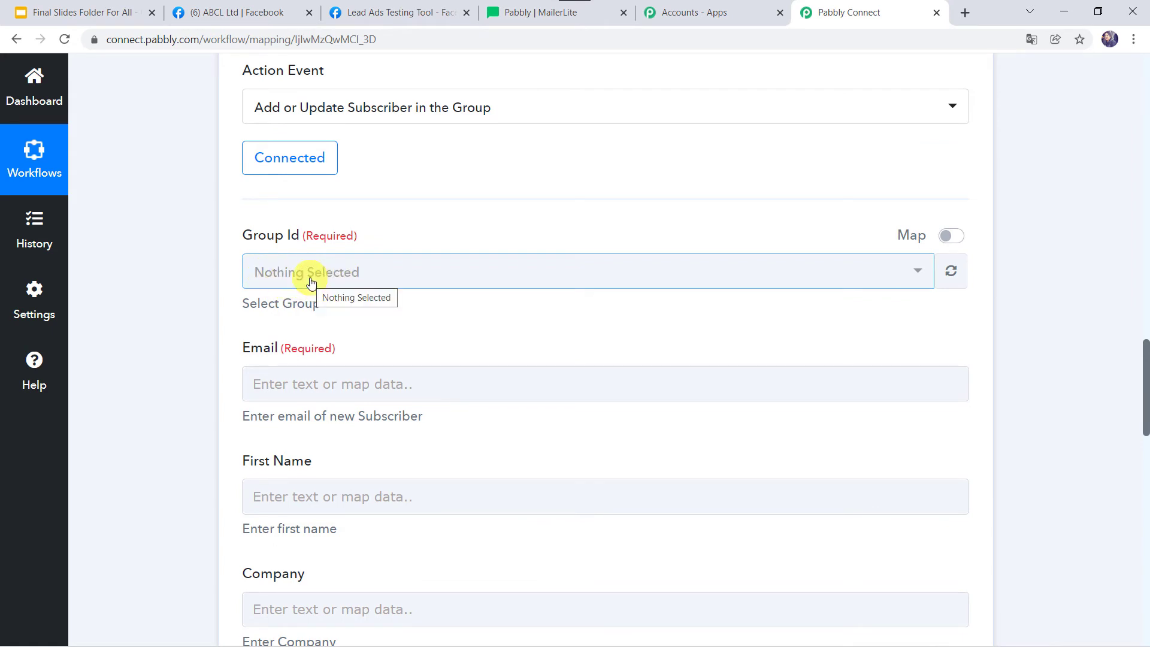
left_click(527, 12)
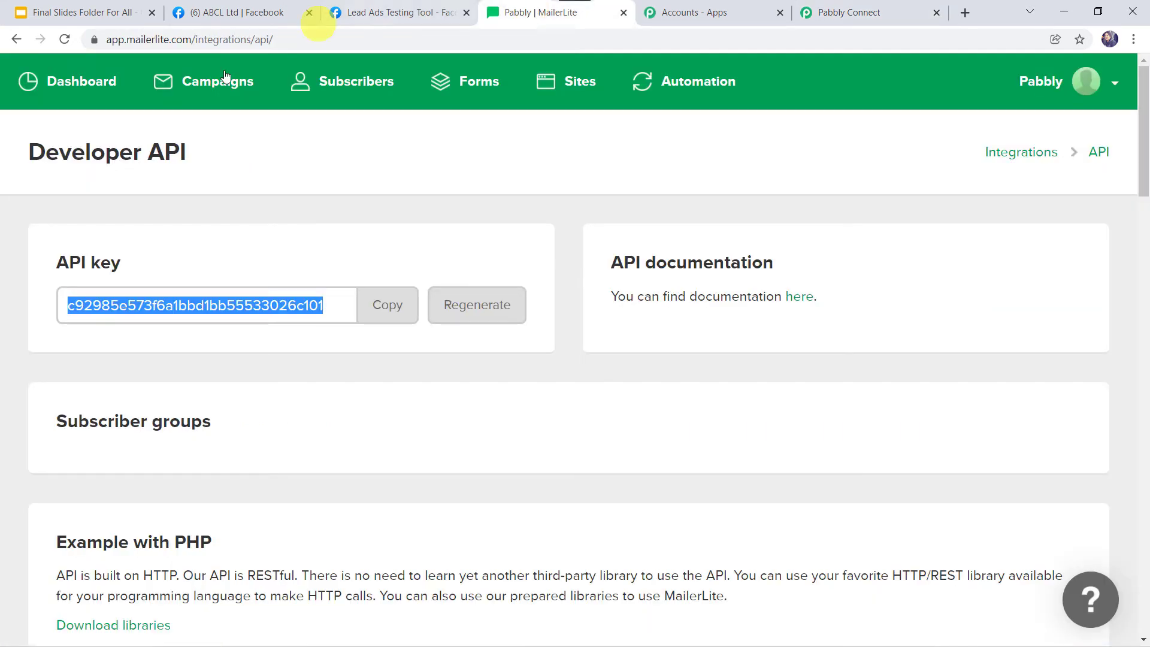
Create the MailerLite subscriber group 'Pabbly Team', then refresh Pabbly Connect's MailerLite group list
left_click(368, 91)
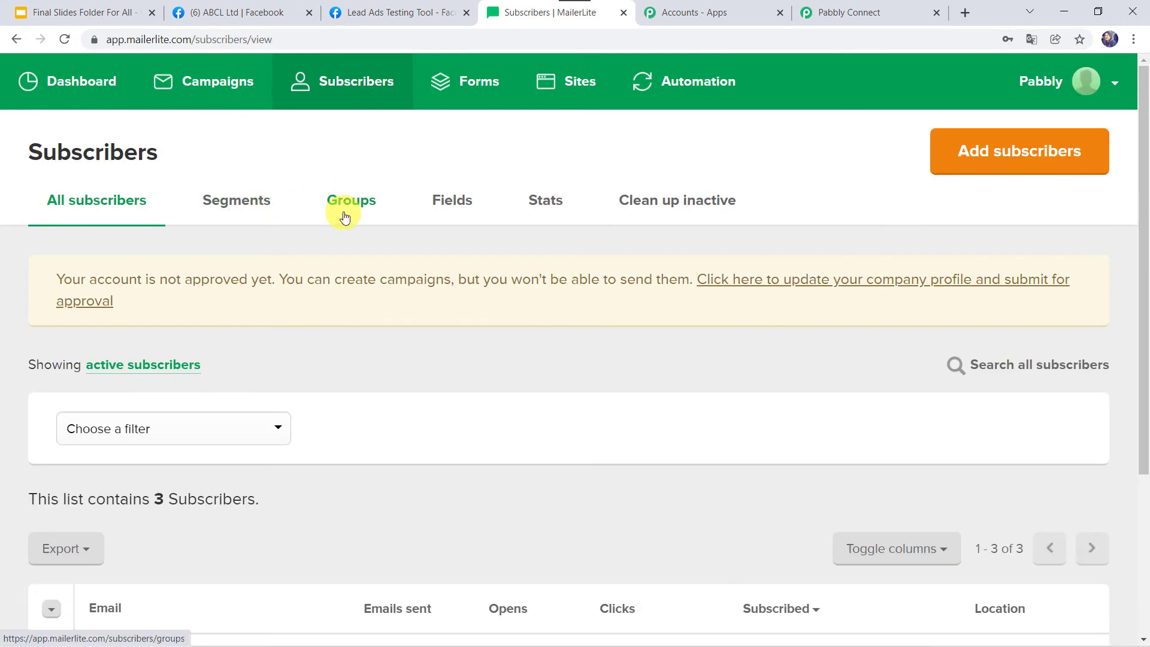
left_click(366, 202)
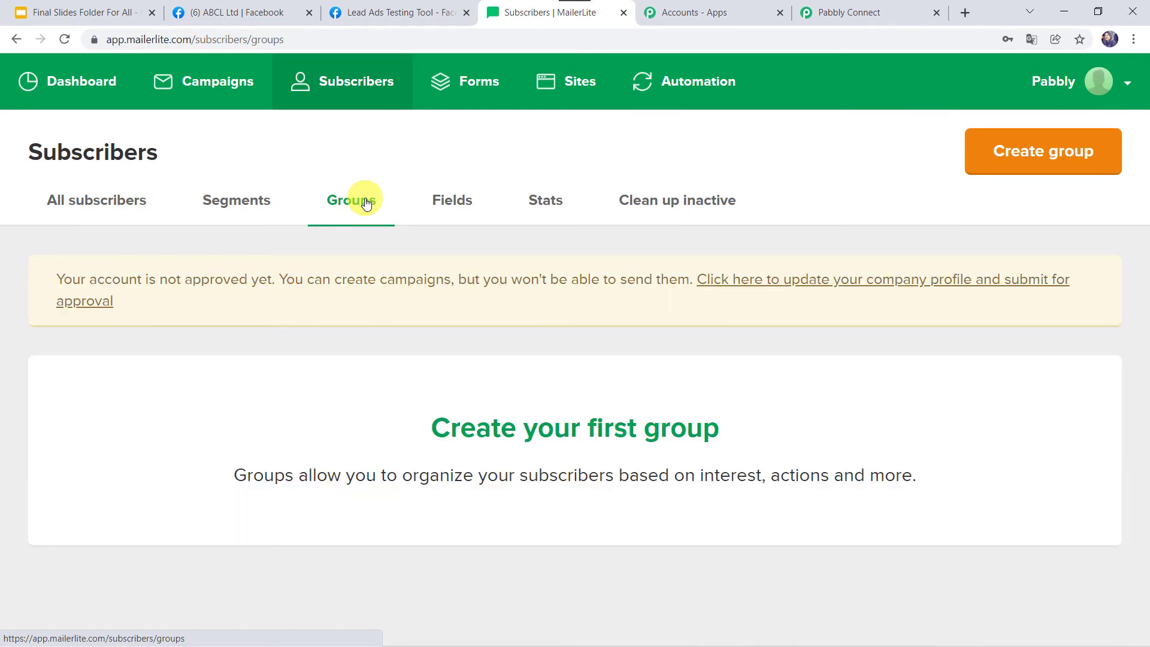
left_click(1014, 154)
left_click(534, 194)
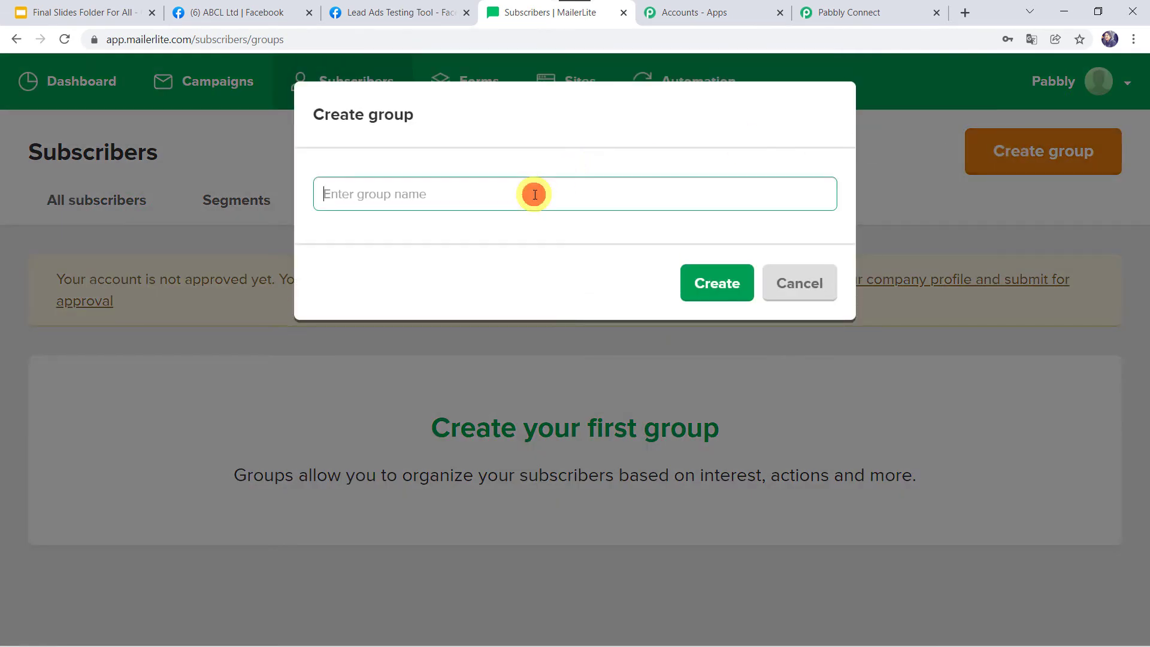
type("Pabbly Team")
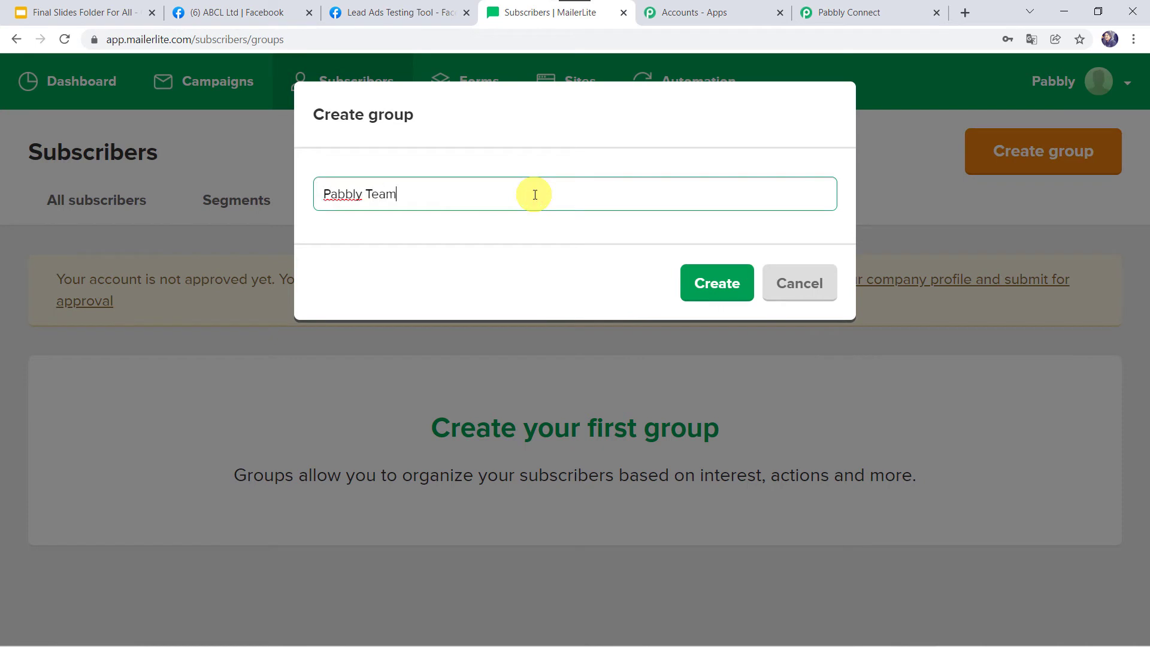
left_click(718, 294)
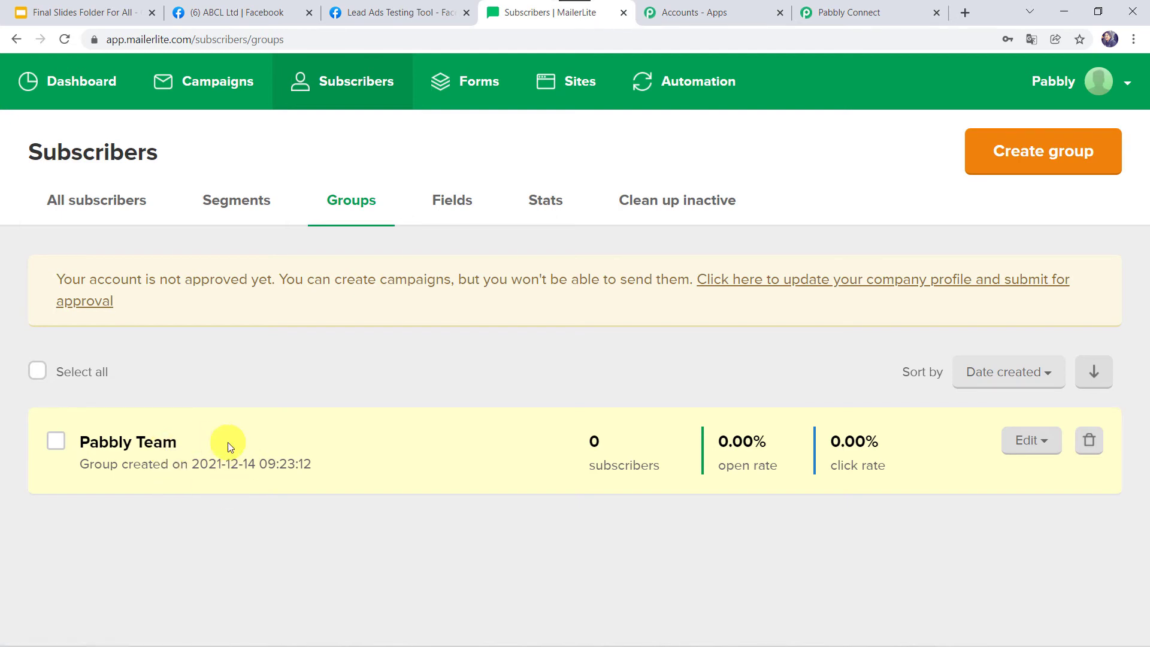
left_click(855, 7)
left_click(951, 272)
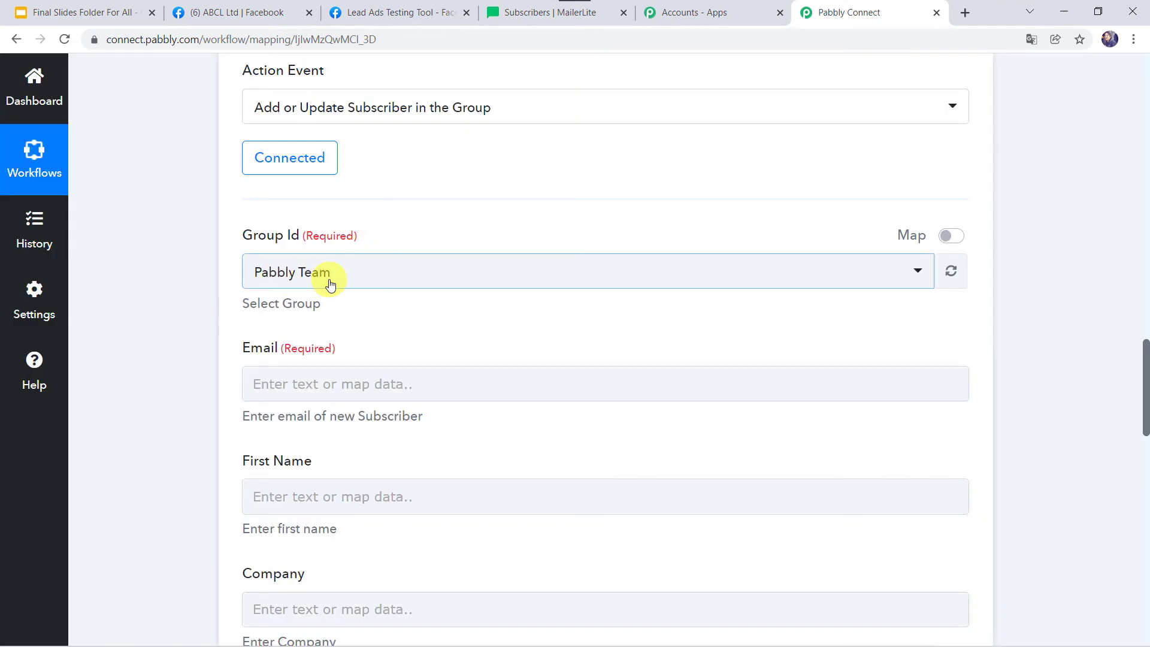
Confirm Pabbly Team in the Group Id dropdown and scroll through the test lead's response fields
left_click(378, 272)
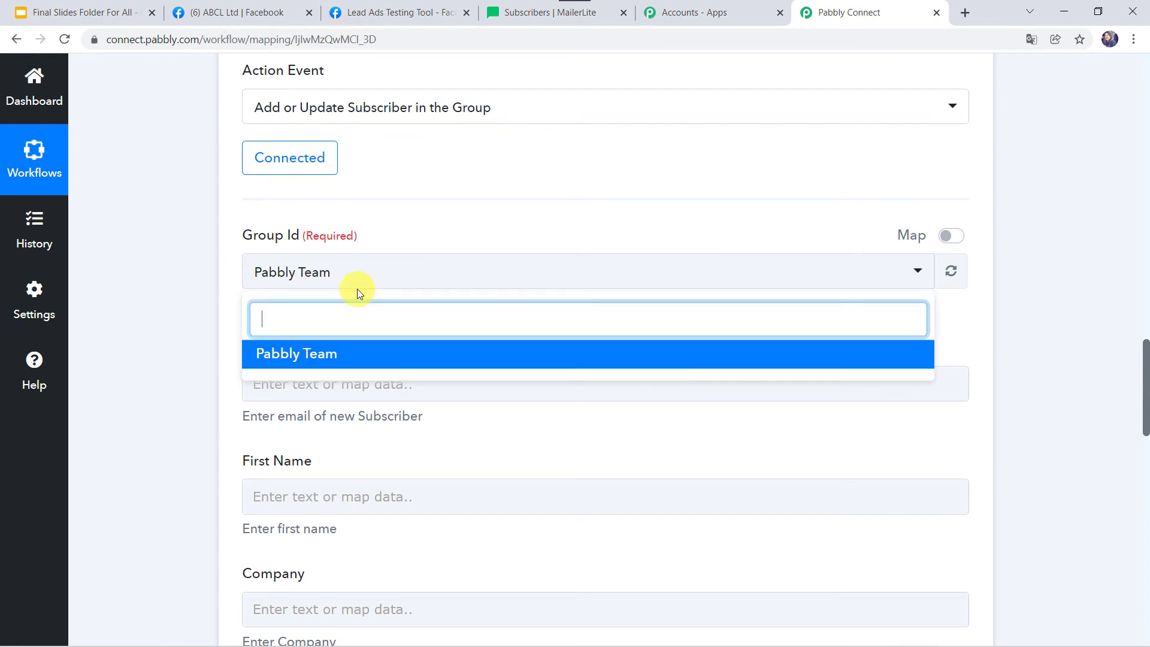
left_click(196, 300)
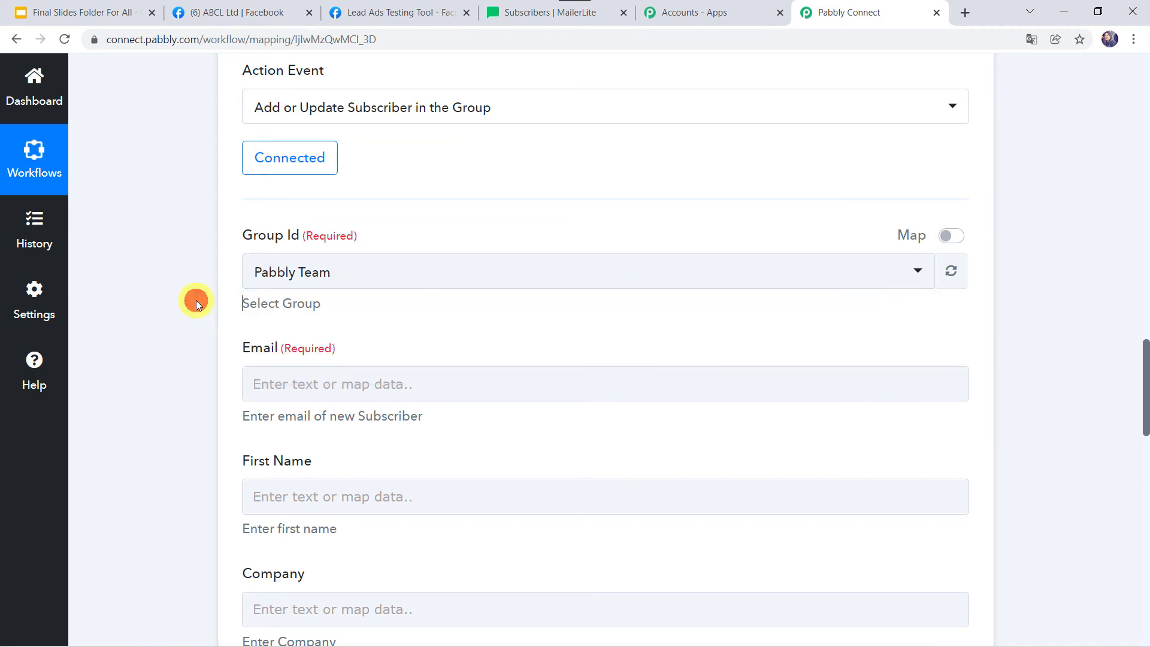
scroll(145, 416, "down", 1)
scroll(146, 416, "down", 2)
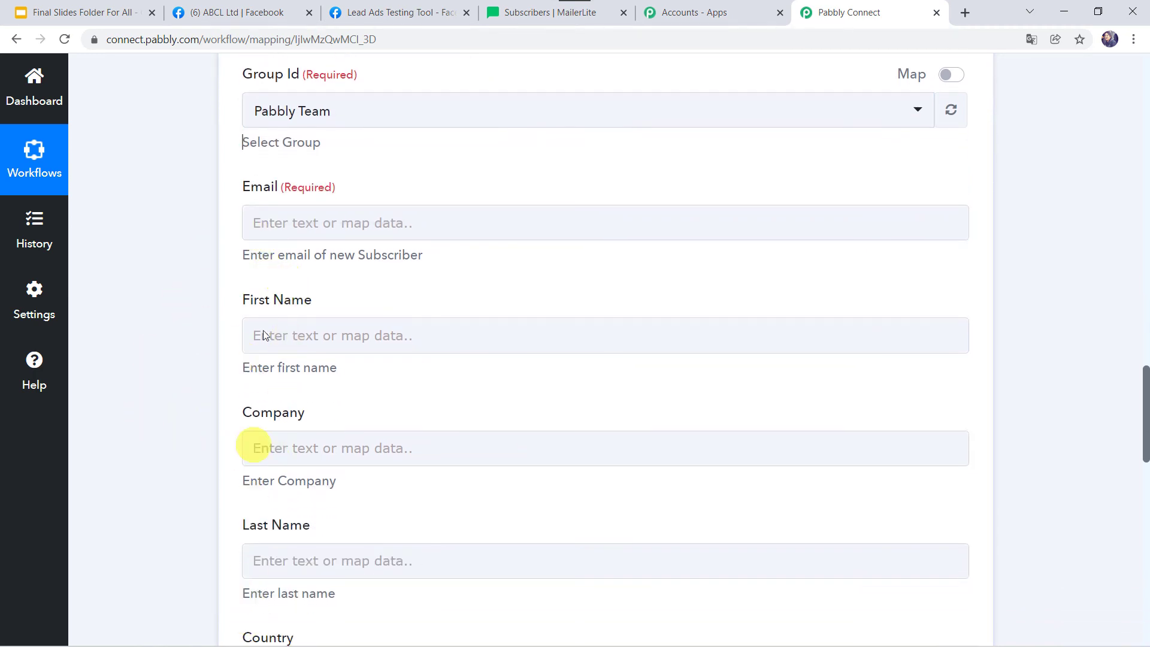
scroll(174, 285, "up", 15)
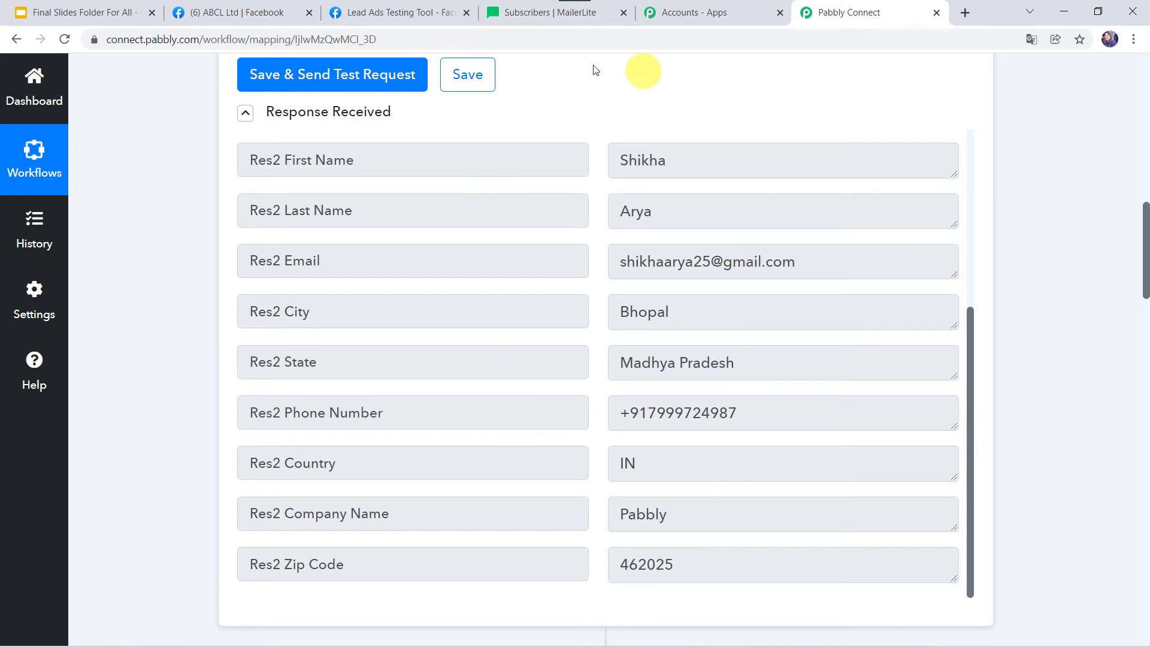
scroll(175, 519, "down", 10)
scroll(175, 515, "down", 6)
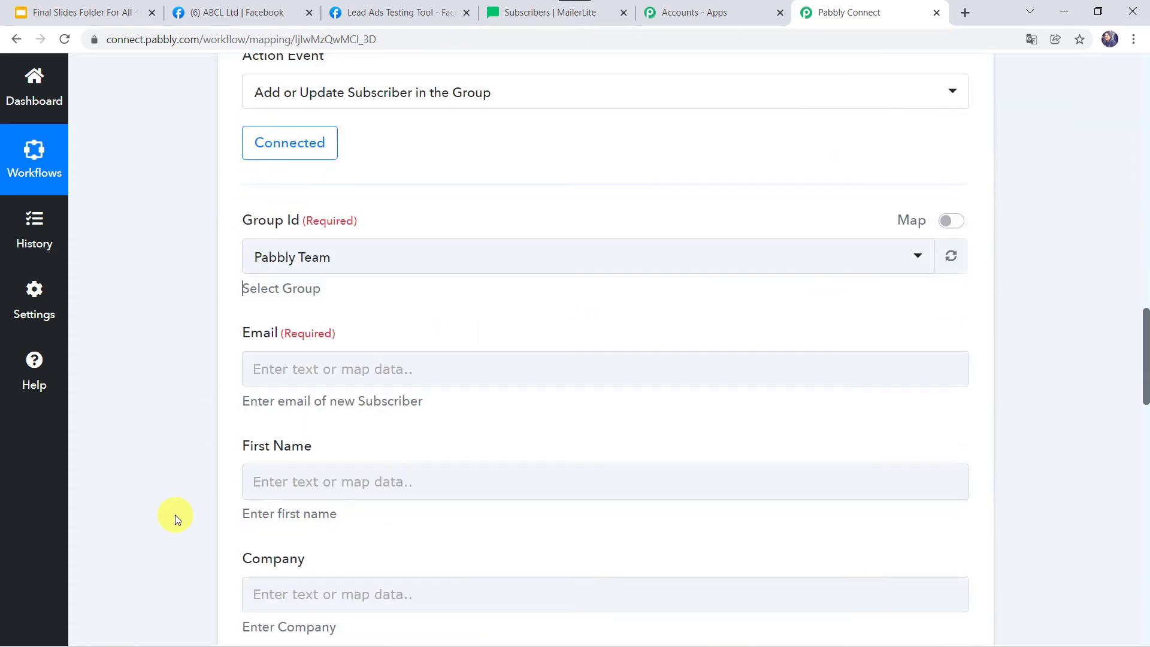
Map the lead's Res2 Email into Email and Res2 First Name into First Name
left_click(263, 249)
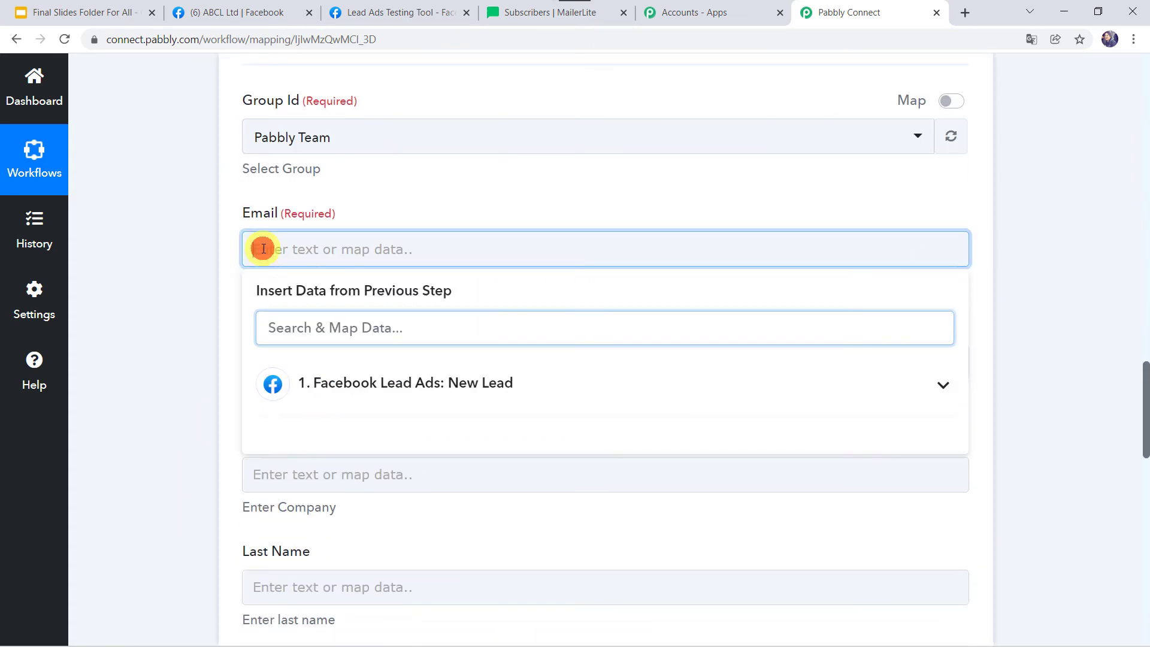
left_click(318, 382)
scroll(390, 535, "down", 3)
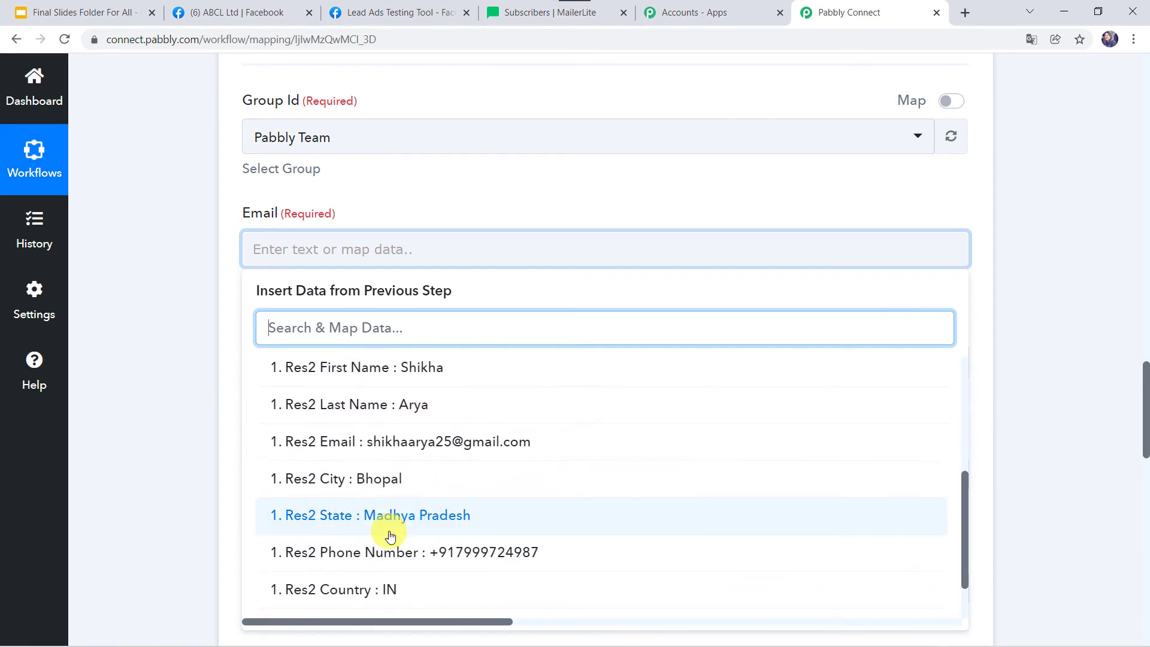
left_click(391, 442)
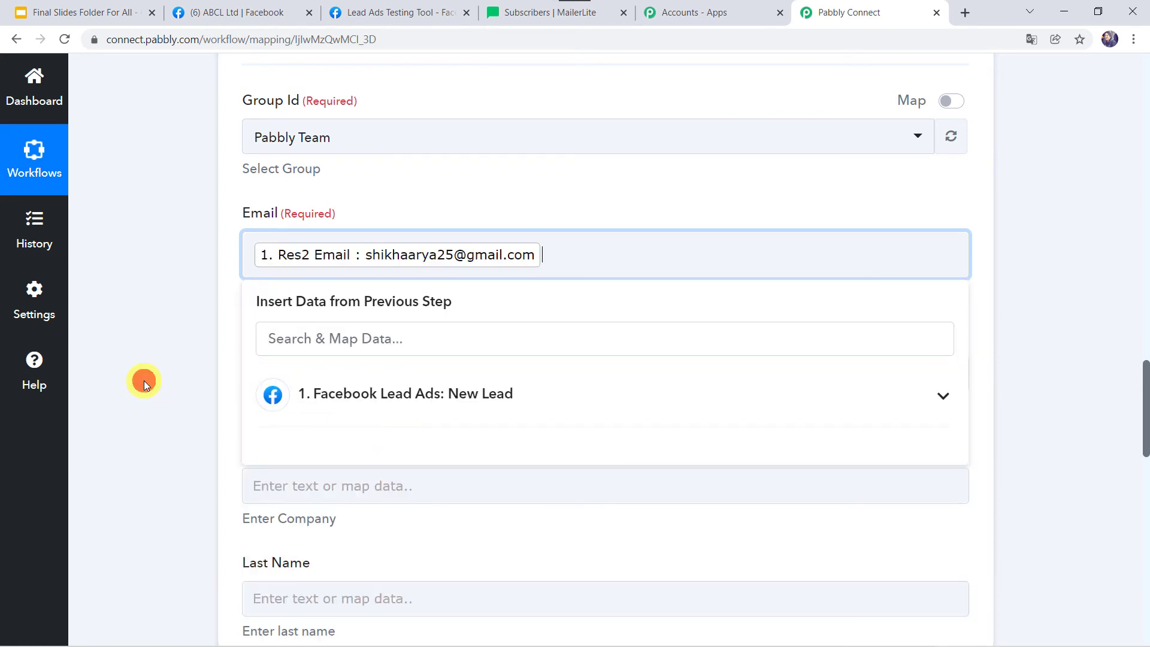
left_click(144, 380)
scroll(144, 380, "down", 3)
left_click(292, 206)
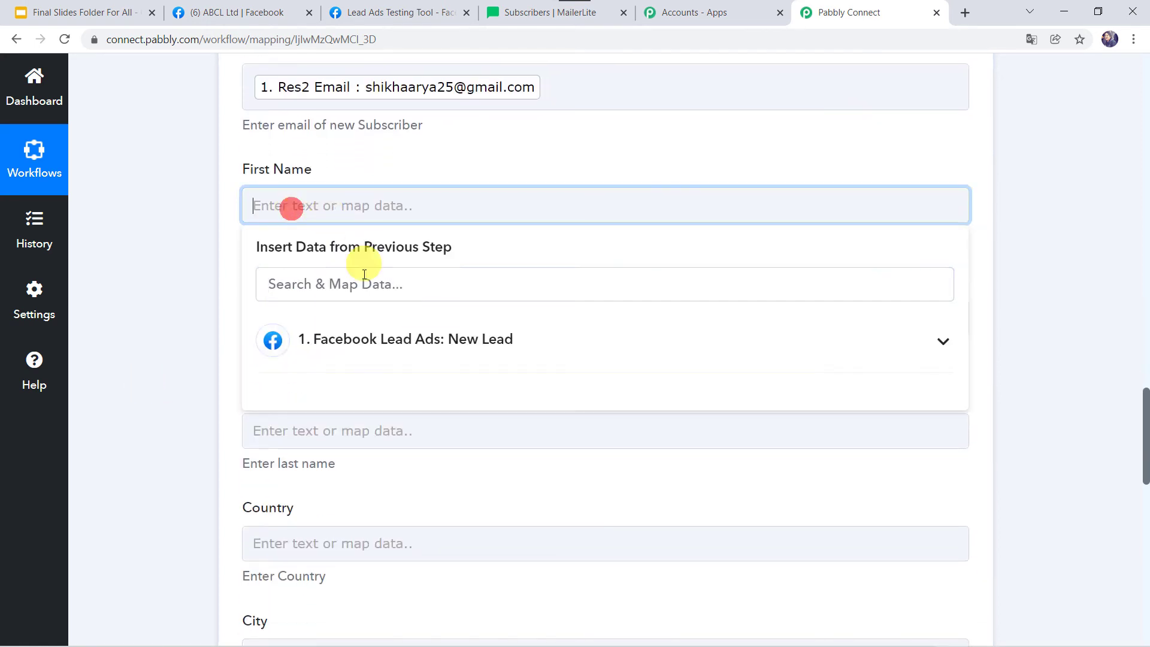
left_click(391, 319)
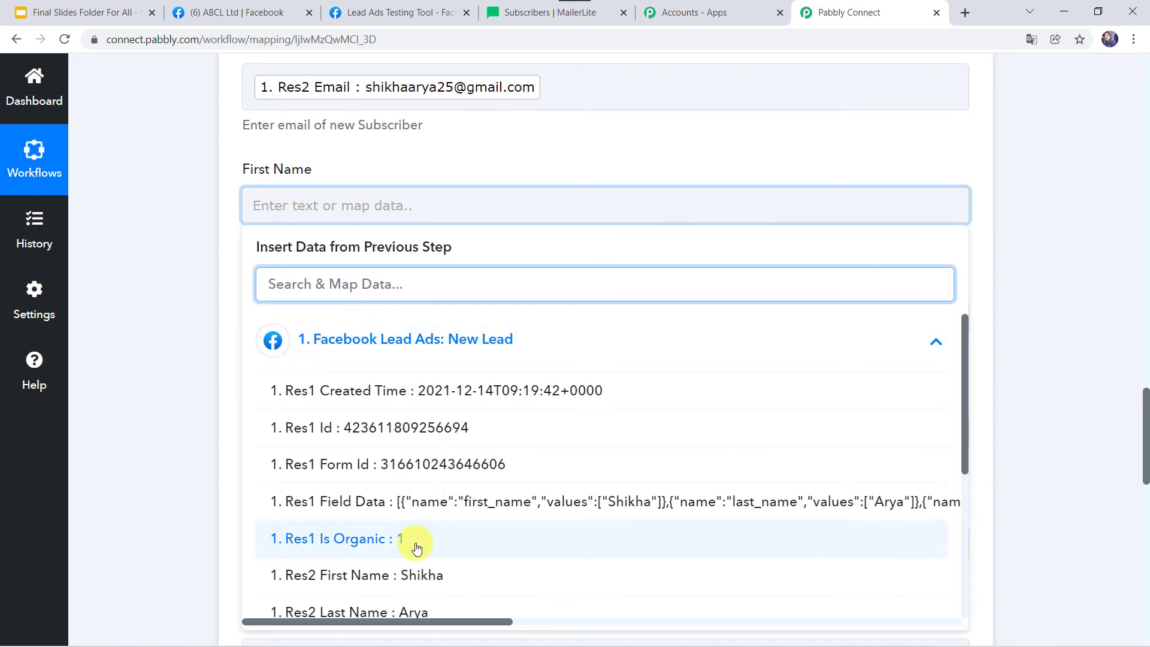
left_click(393, 576)
left_click(185, 488)
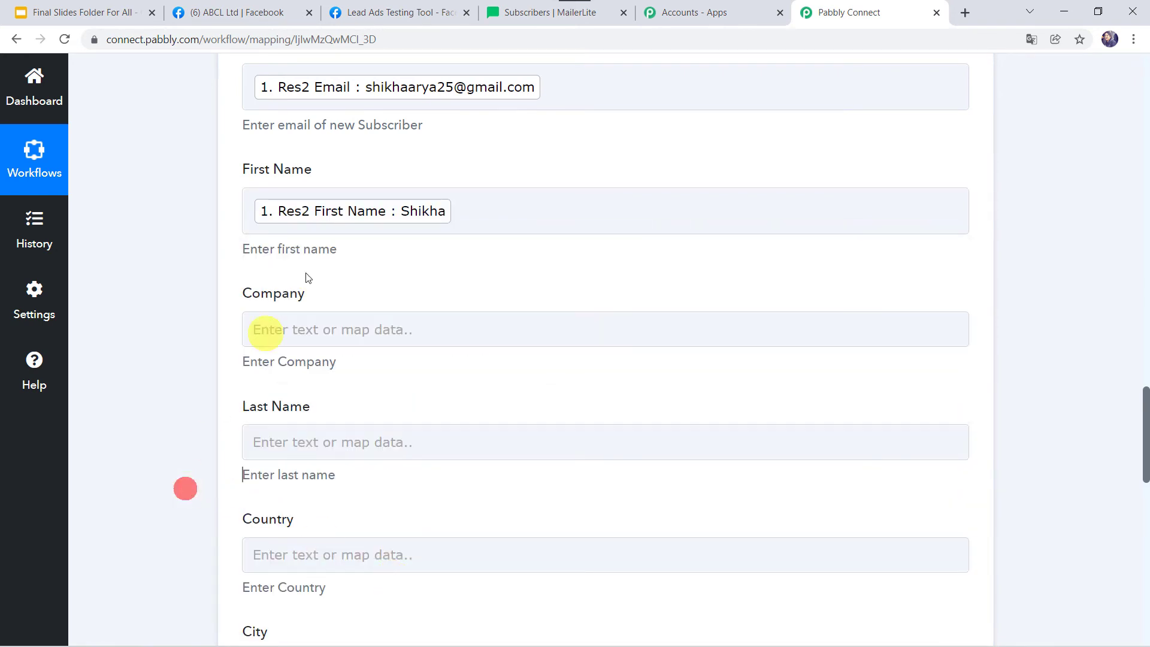
Map Res2 Company Name into Company and Res2 Last Name into Last Name
left_click(290, 329)
left_click(357, 466)
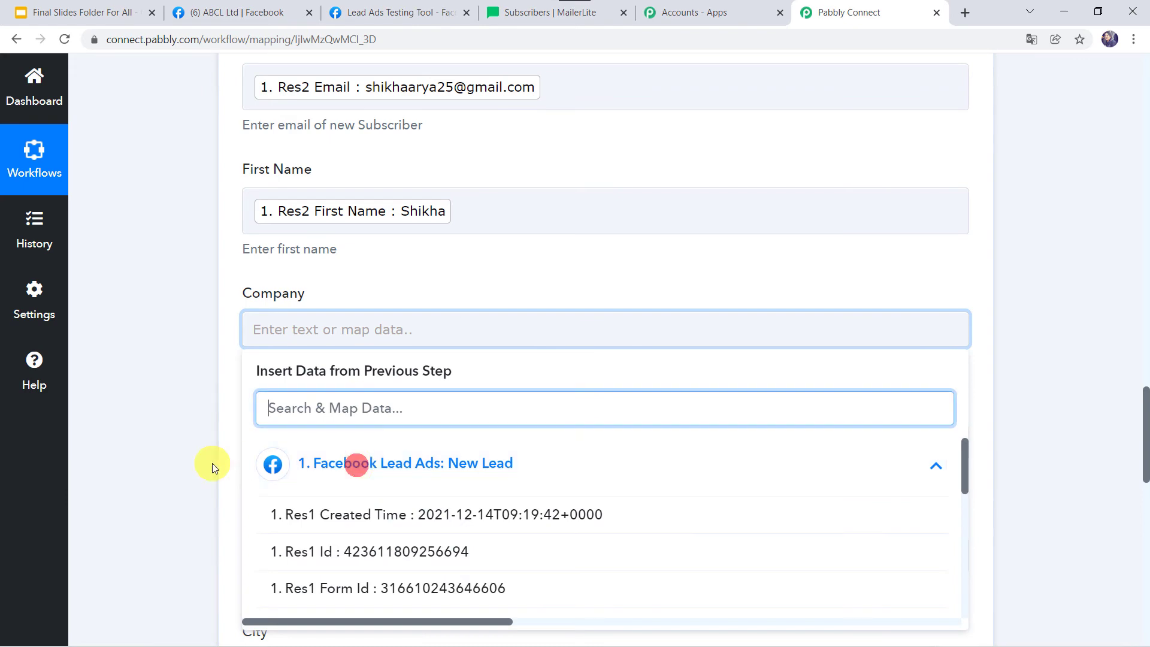
scroll(212, 462, "down", 5)
scroll(364, 502, "down", 1)
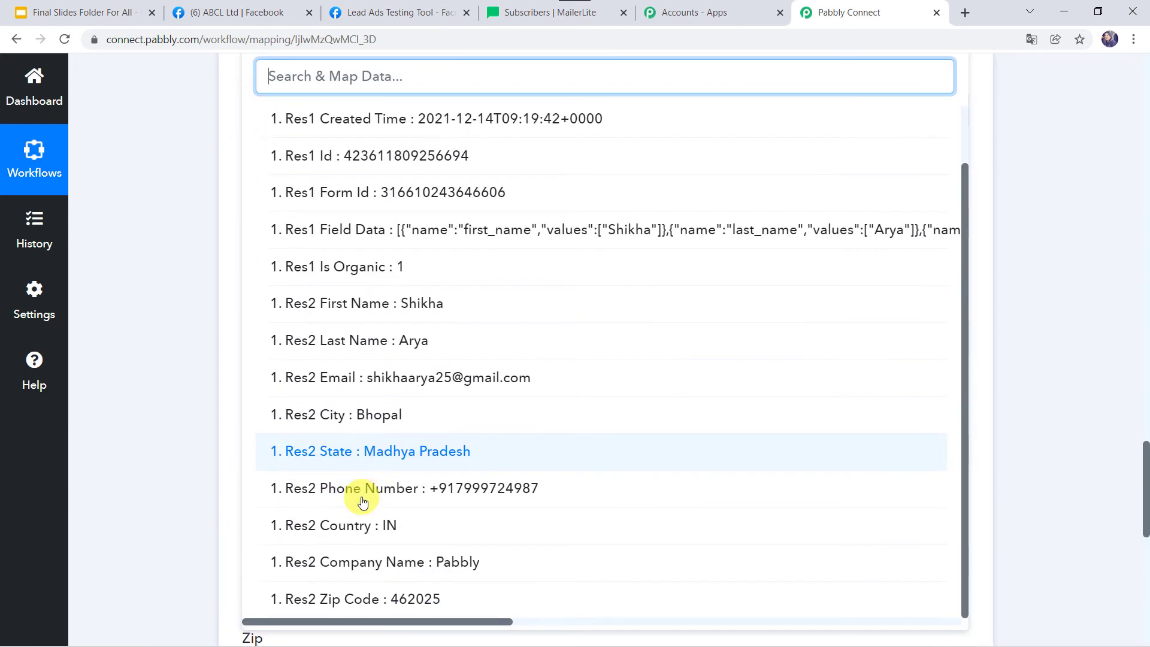
left_click(363, 562)
left_click(161, 369)
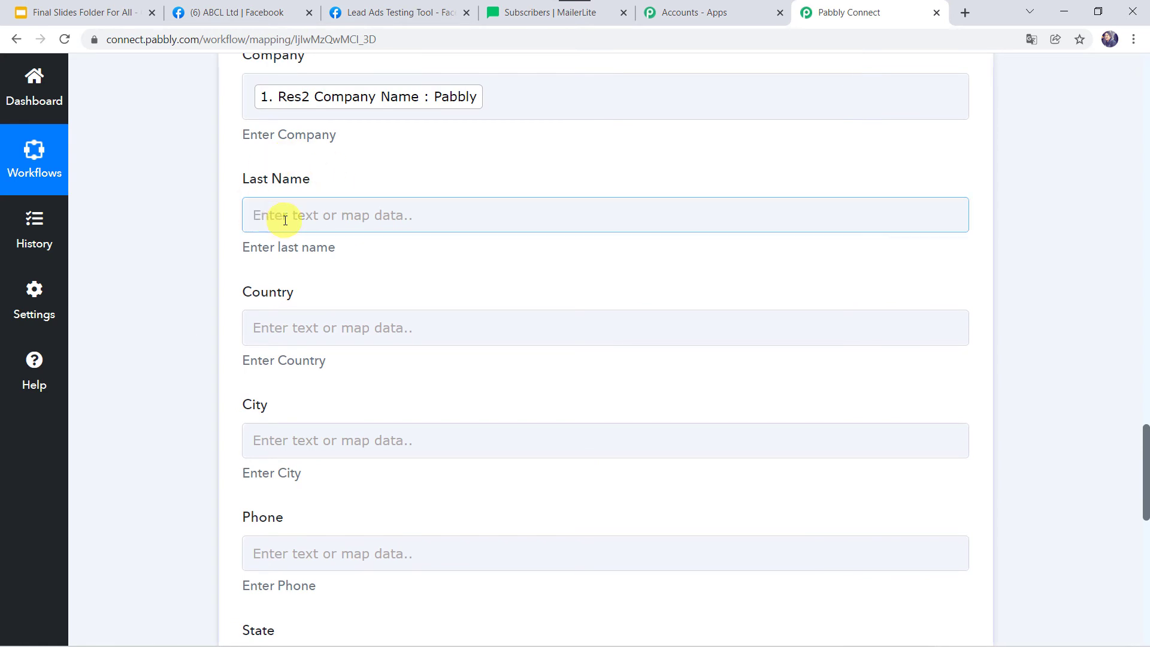
left_click(286, 217)
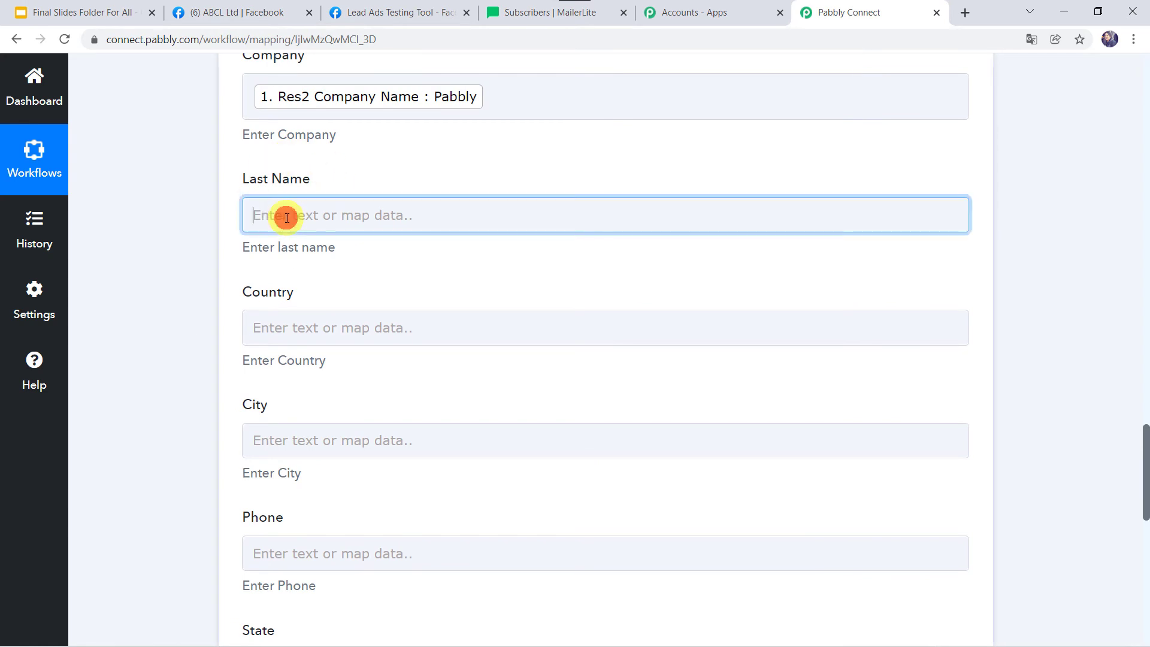
left_click(329, 331)
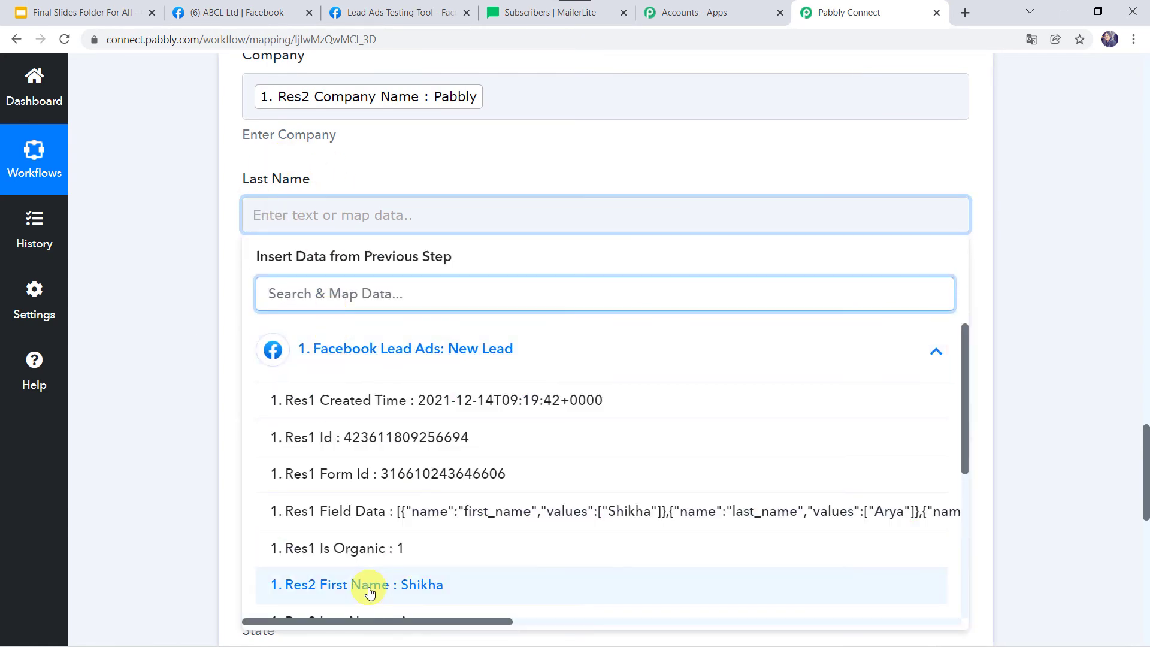
scroll(370, 592, "down", 2)
left_click(383, 536)
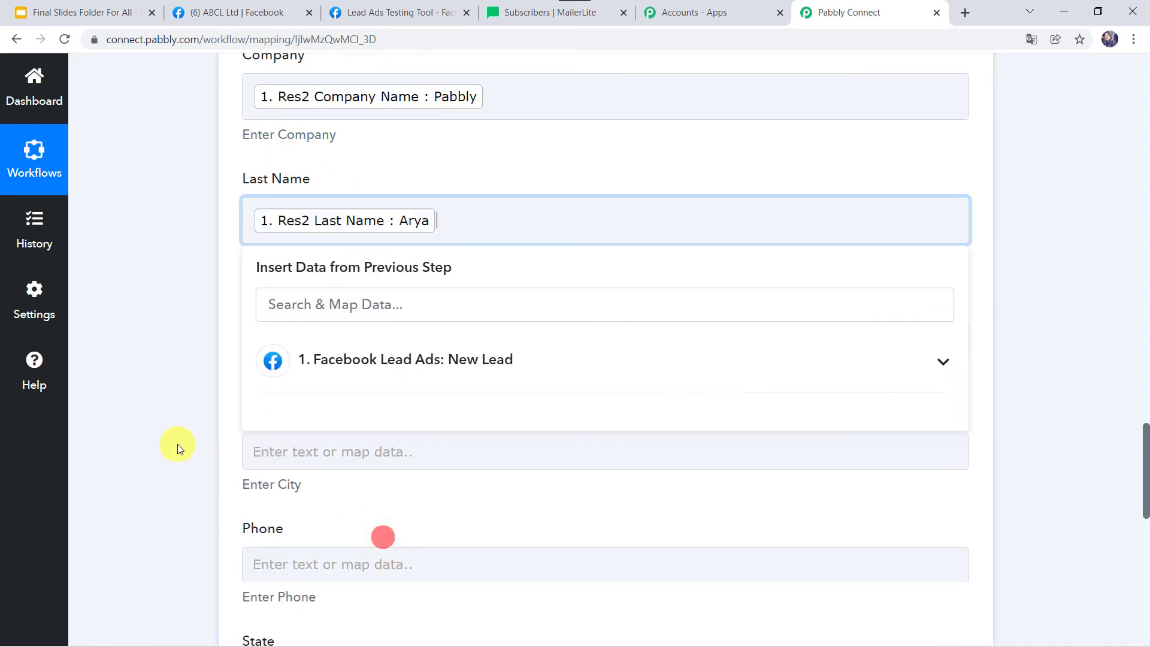
left_click(177, 444)
scroll(178, 444, "down", 2)
Map the lead's country (IN) into Country and city (Bhopal) into City
left_click(282, 242)
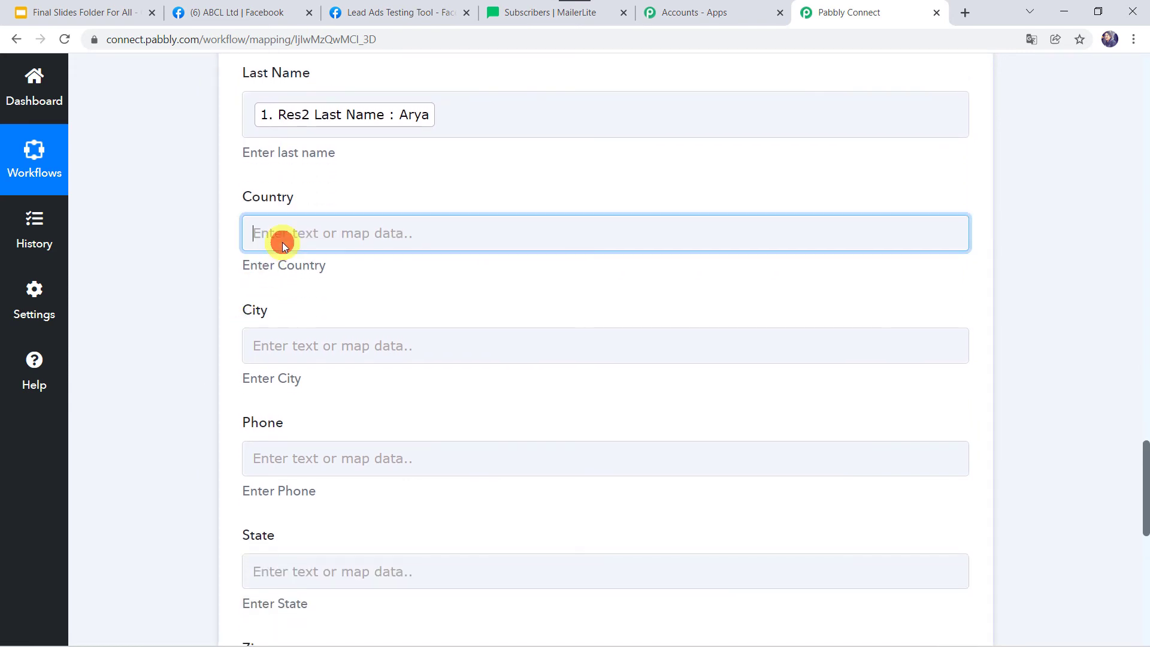
left_click(329, 377)
scroll(368, 545, "down", 5)
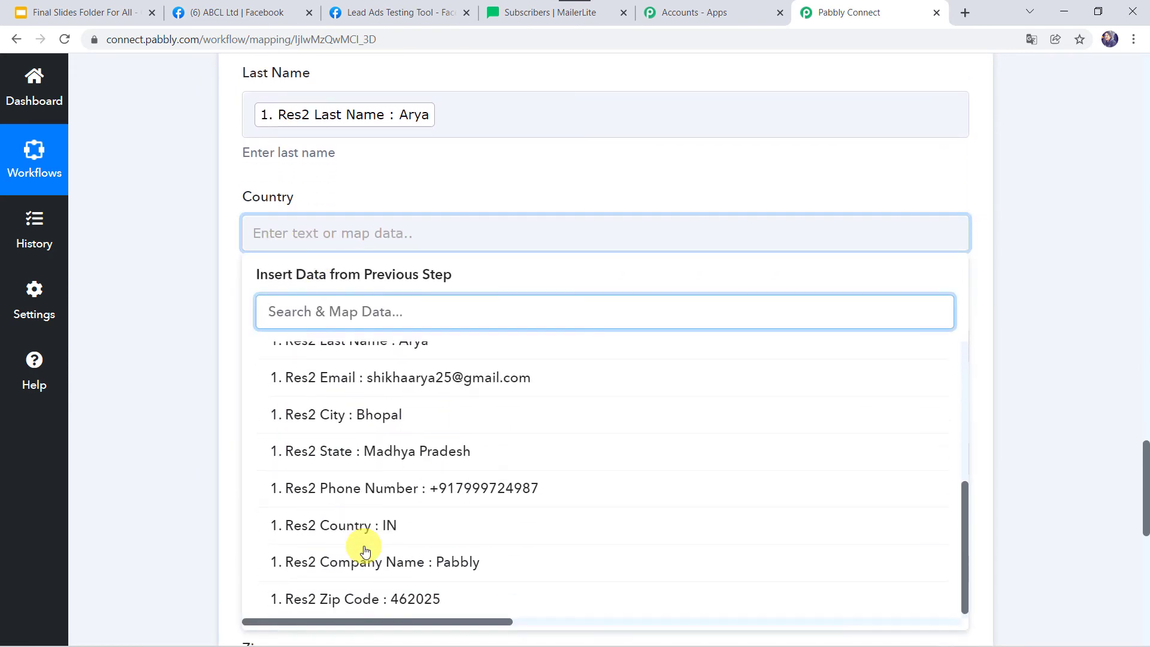
left_click(375, 525)
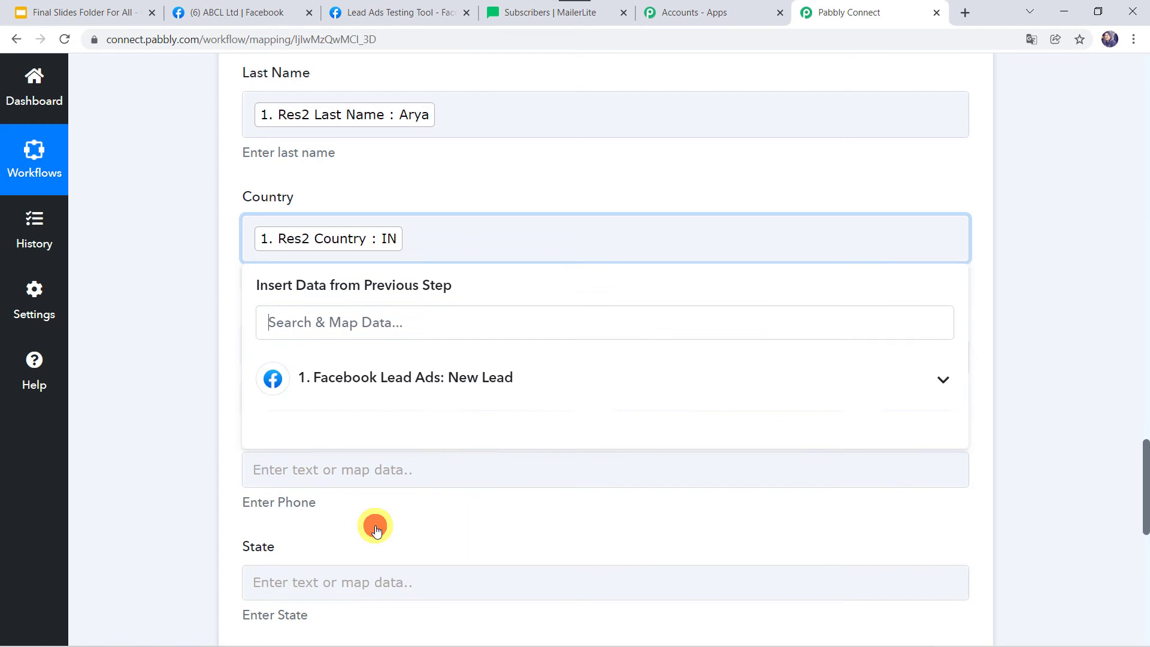
left_click(125, 439)
scroll(125, 437, "down", 1)
left_click(290, 249)
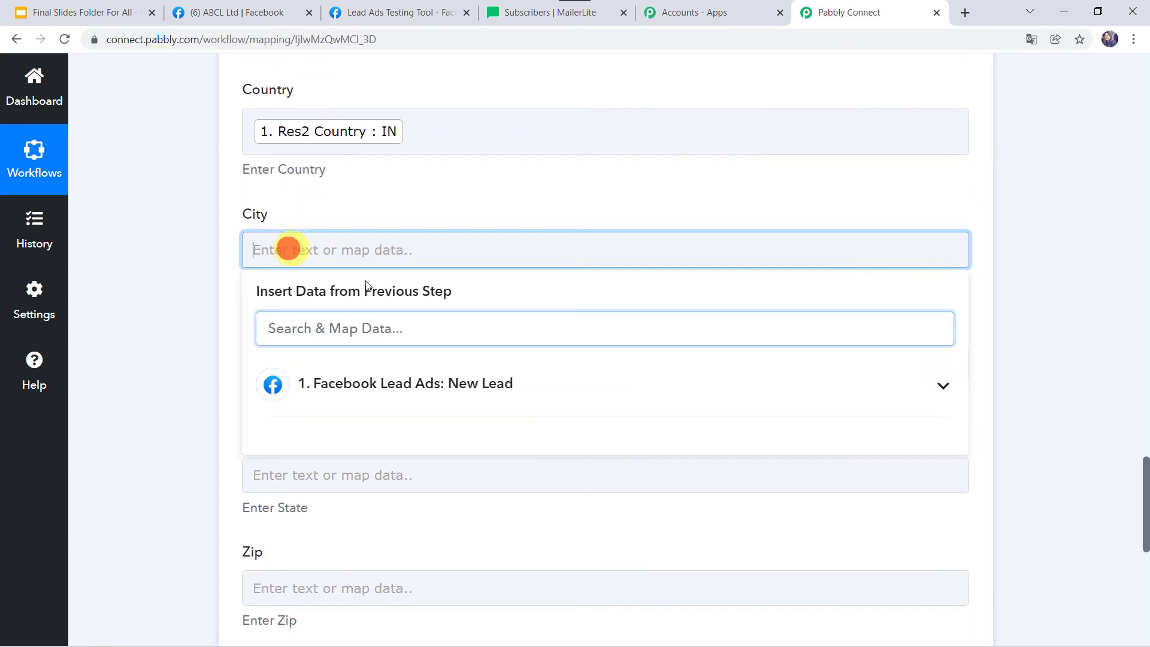
left_click(362, 379)
scroll(348, 548, "down", 5)
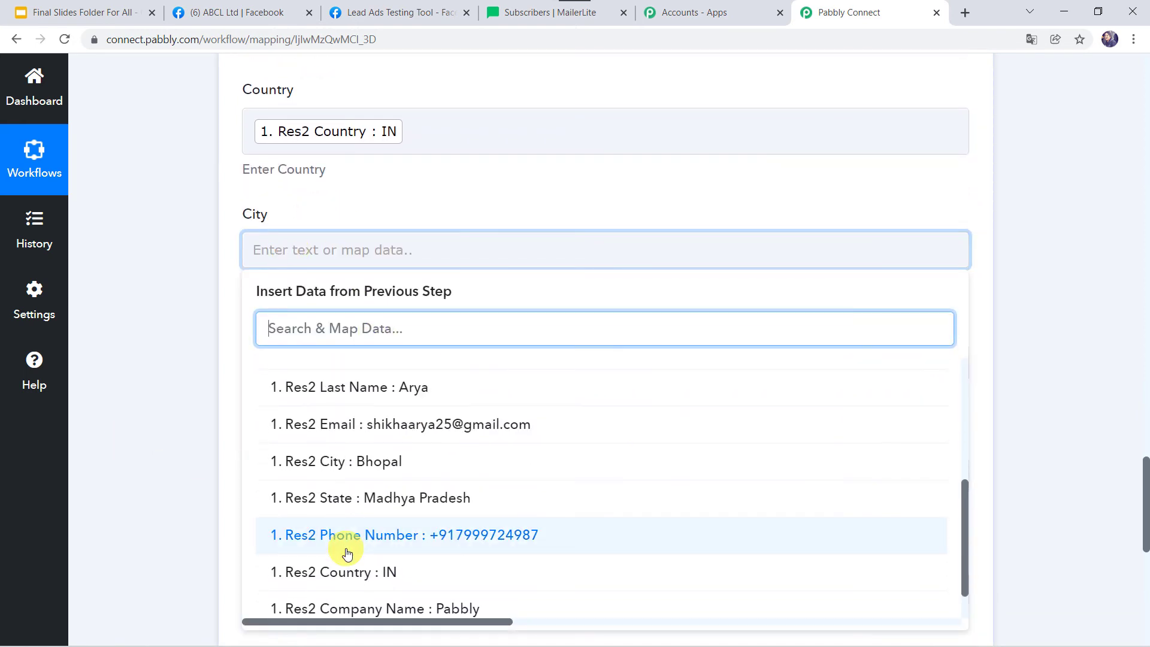
left_click(352, 416)
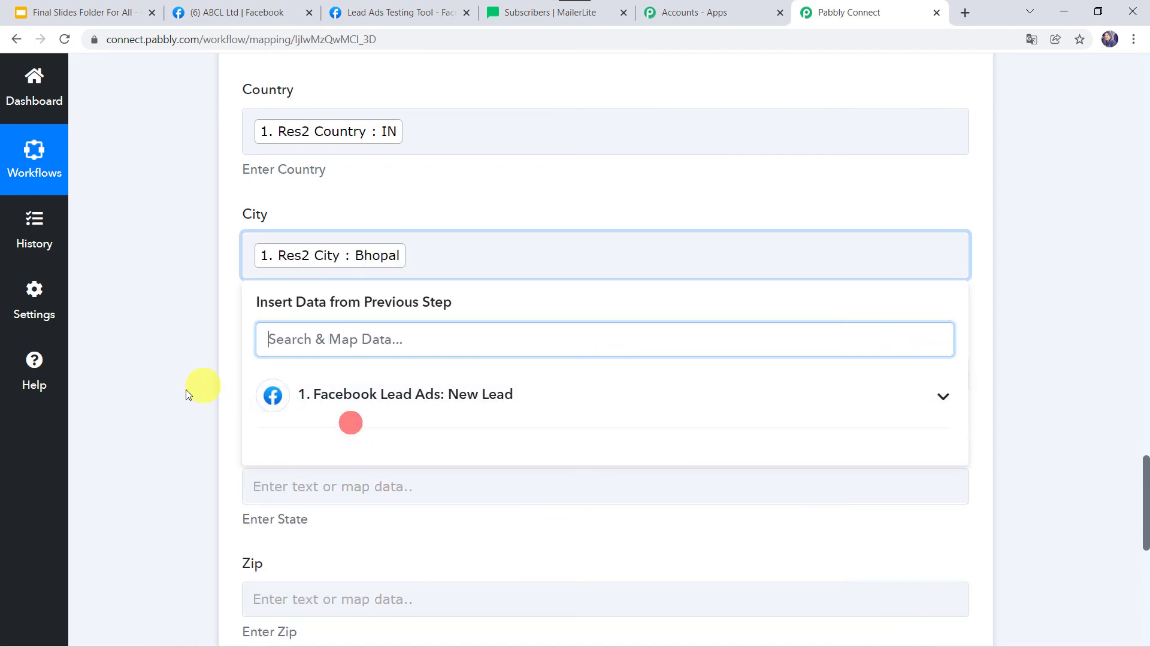
left_click(184, 390)
Map the lead's phone number into Phone and state Madhya Pradesh into State
left_click(287, 366)
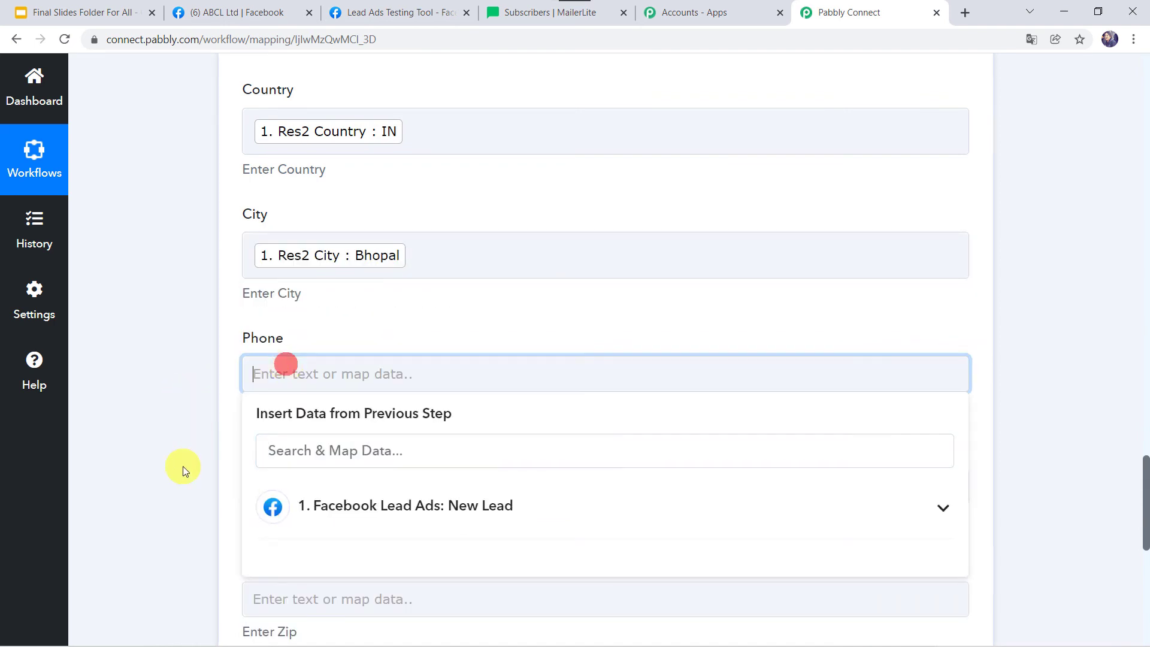
scroll(182, 466, "down", 2)
left_click(393, 362)
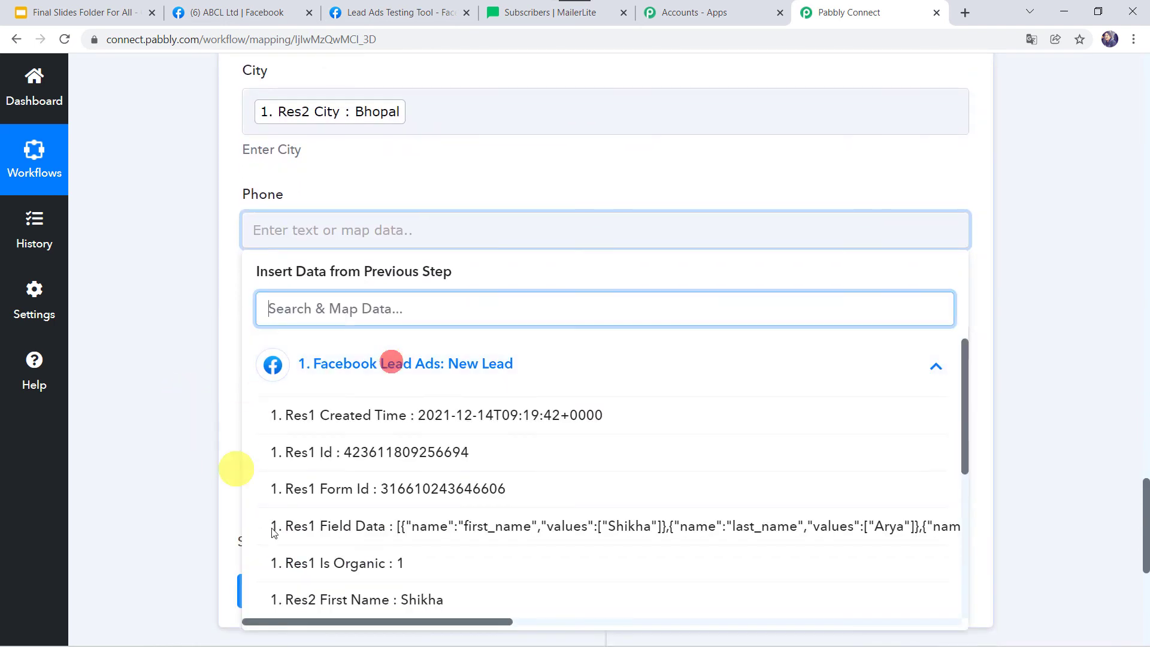
scroll(384, 550, "down", 3)
left_click(416, 490)
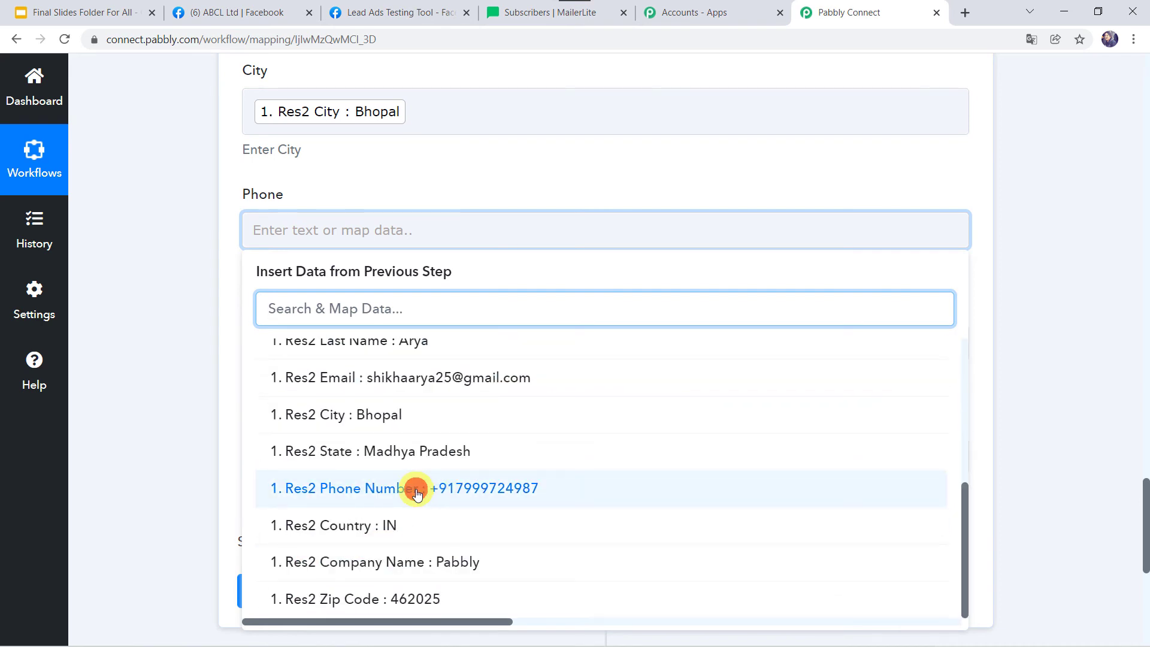
left_click(234, 382)
scroll(279, 289, "down", 2)
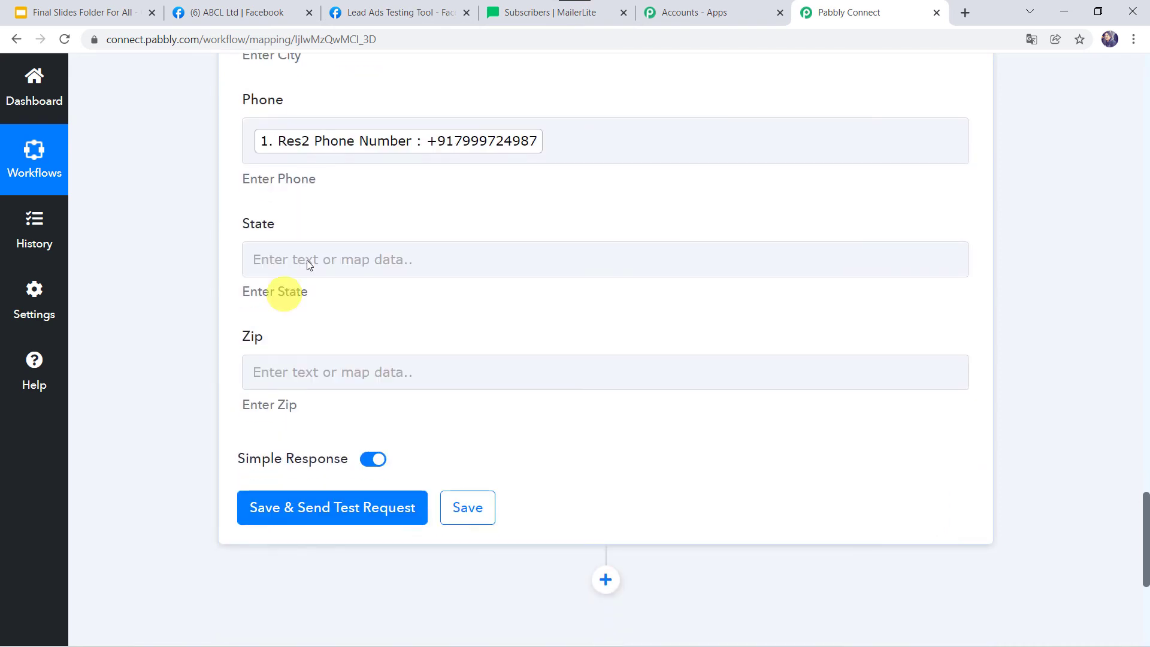
left_click(304, 255)
left_click(411, 407)
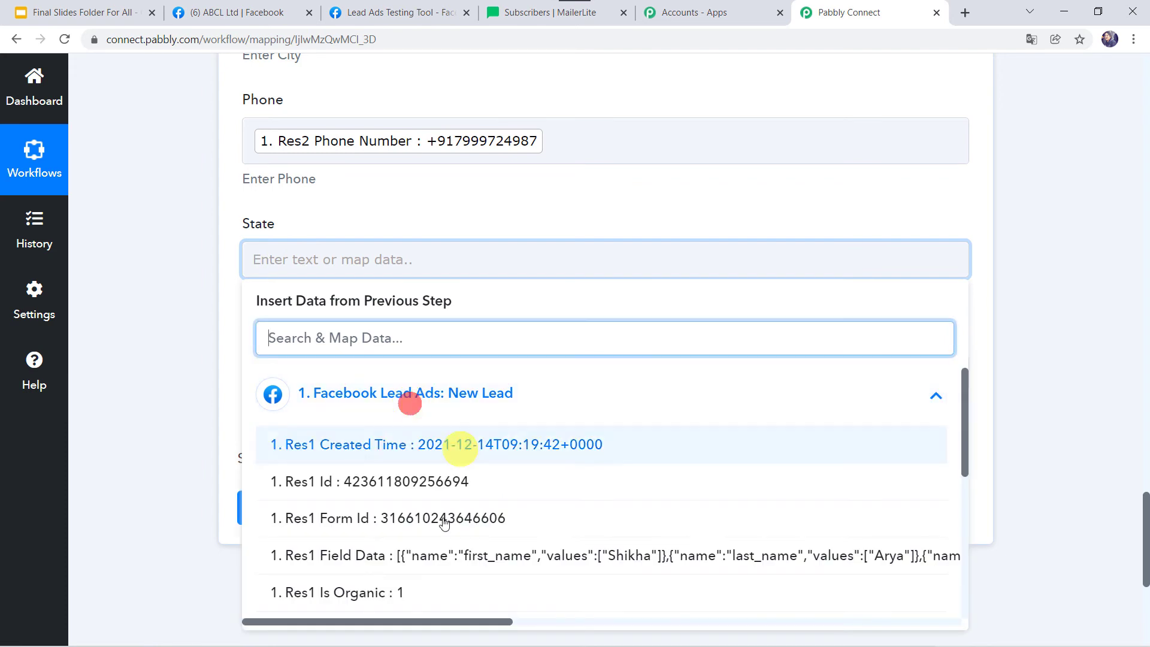
scroll(431, 547, "down", 5)
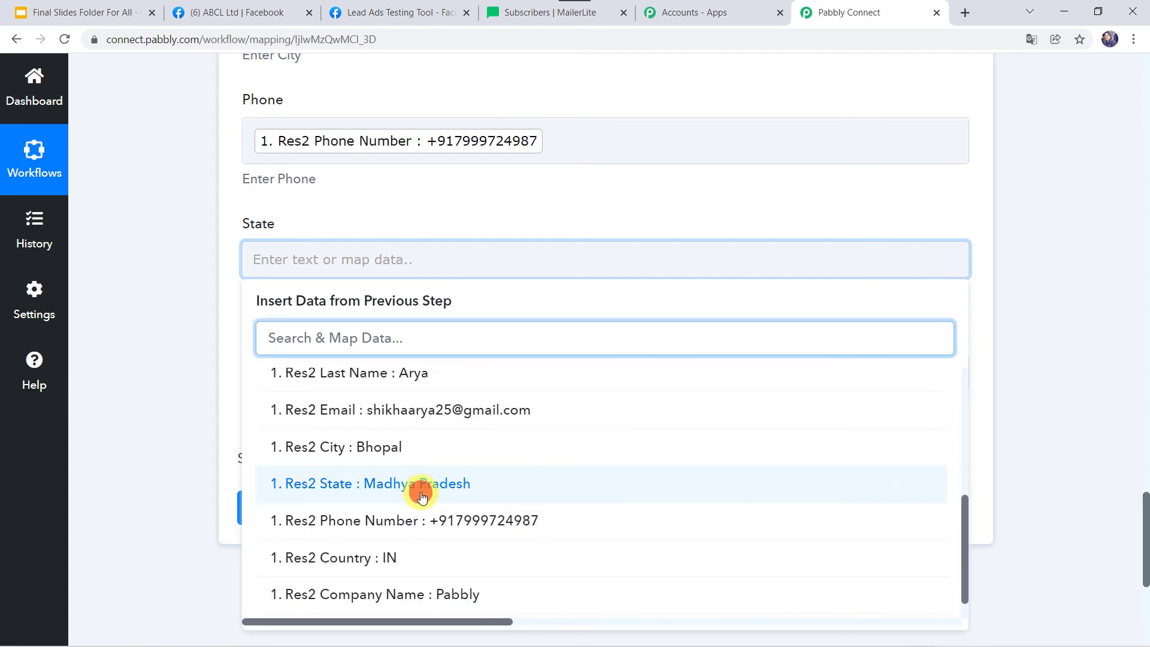
left_click(422, 497)
left_click(180, 378)
Map the lead's Res2 Zip Code into the Zip field
left_click(275, 386)
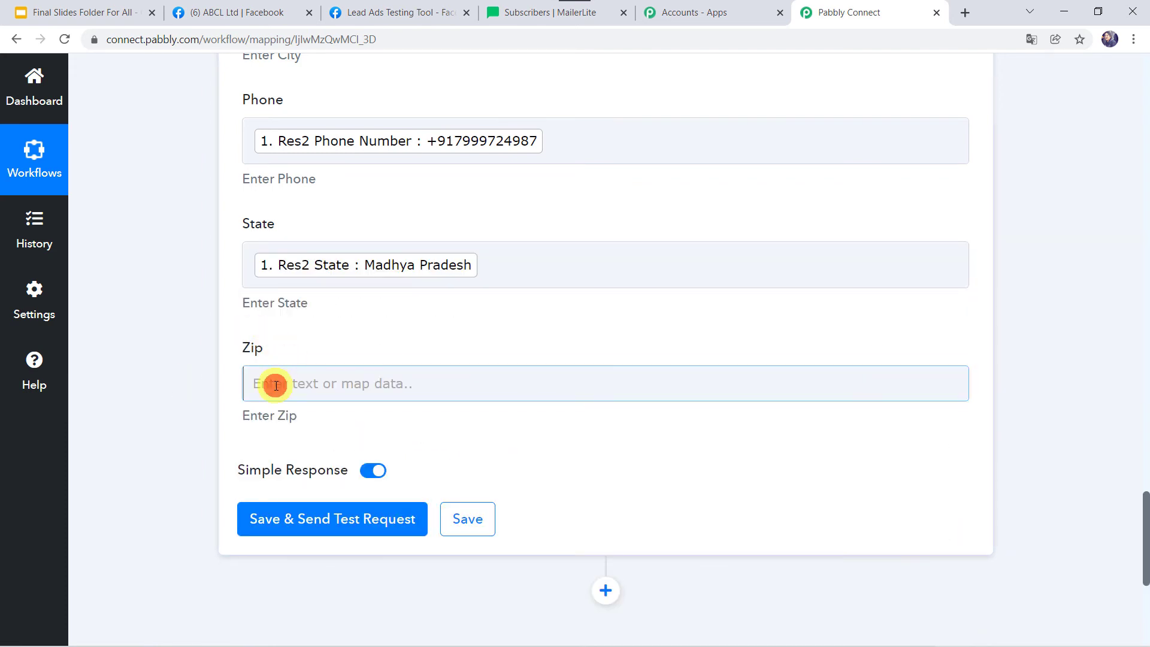
left_click(329, 525)
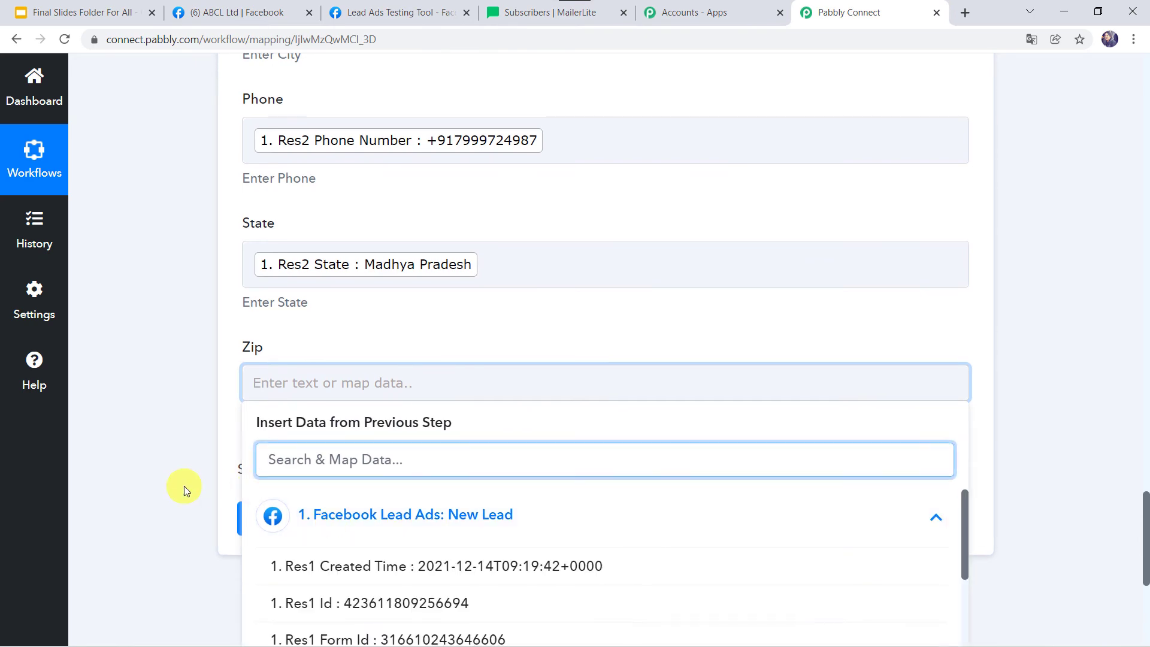
scroll(185, 490, "down", 3)
scroll(380, 504, "down", 6)
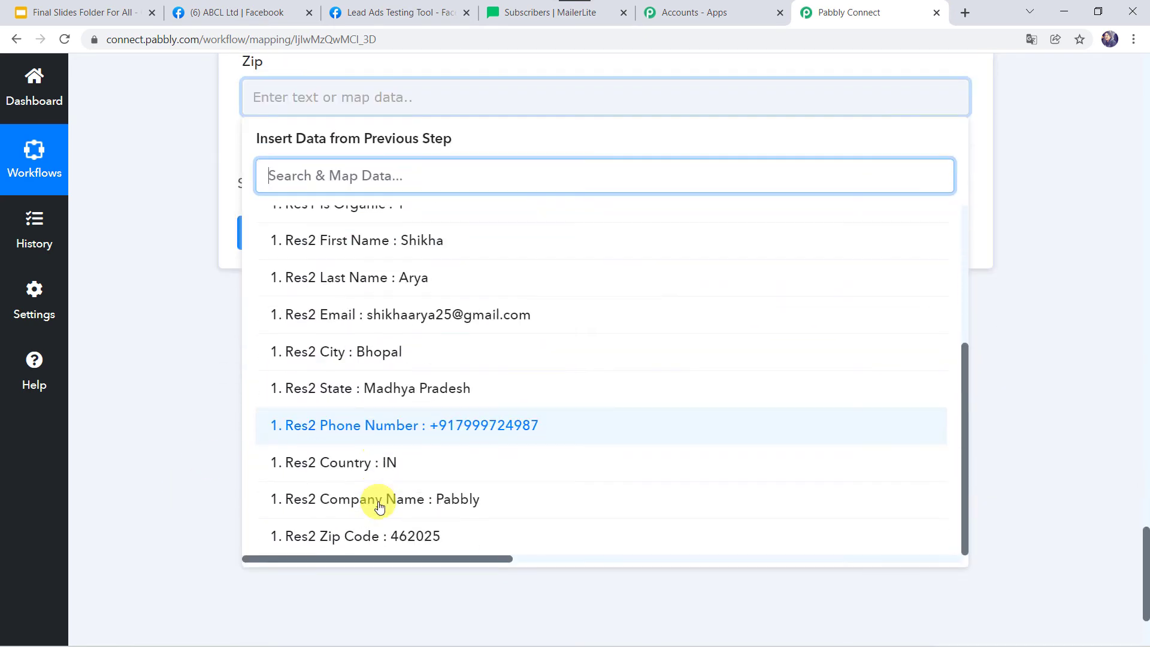
left_click(350, 602)
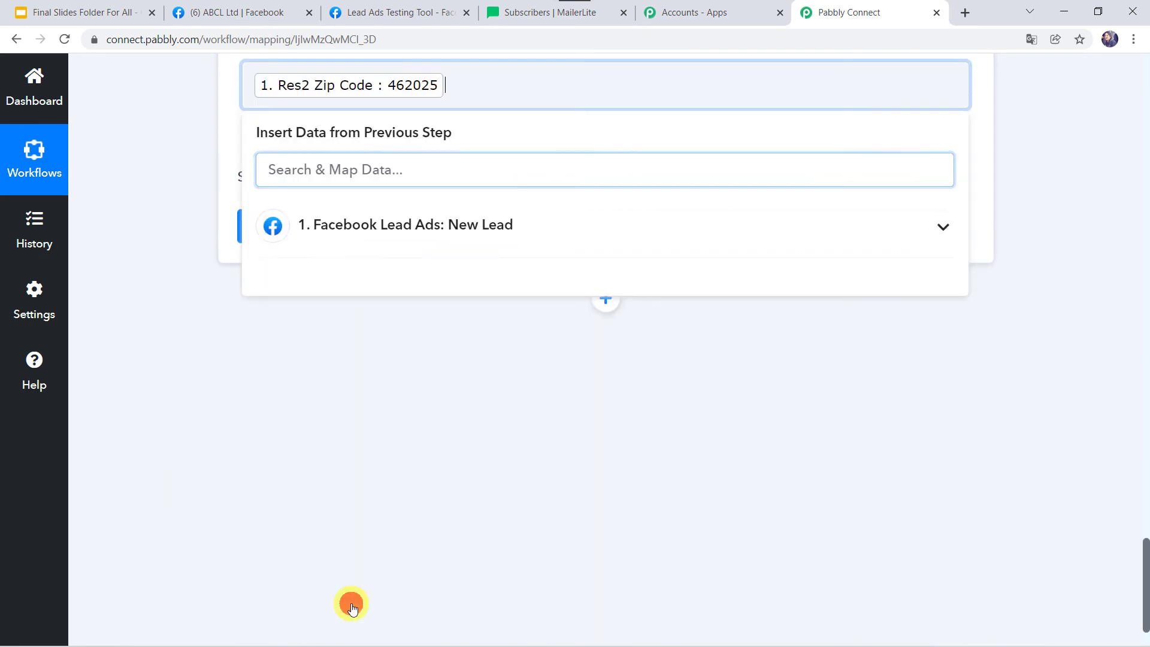
left_click(152, 348)
scroll(152, 347, "up", 8)
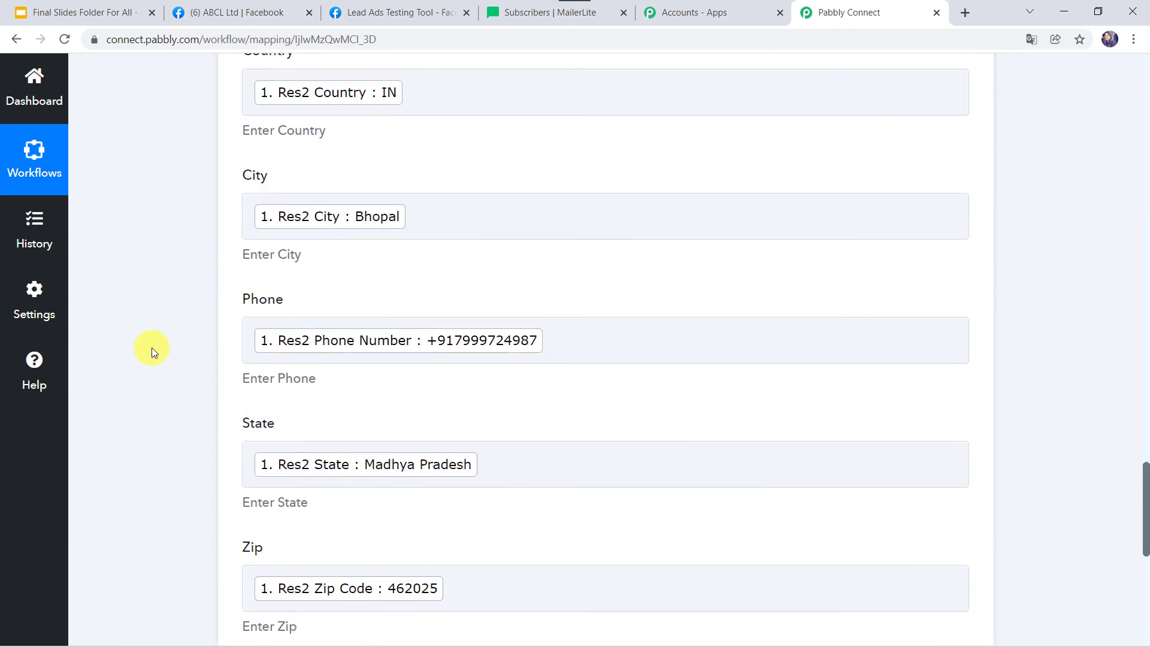
scroll(152, 347, "up", 6)
scroll(153, 347, "down", 10)
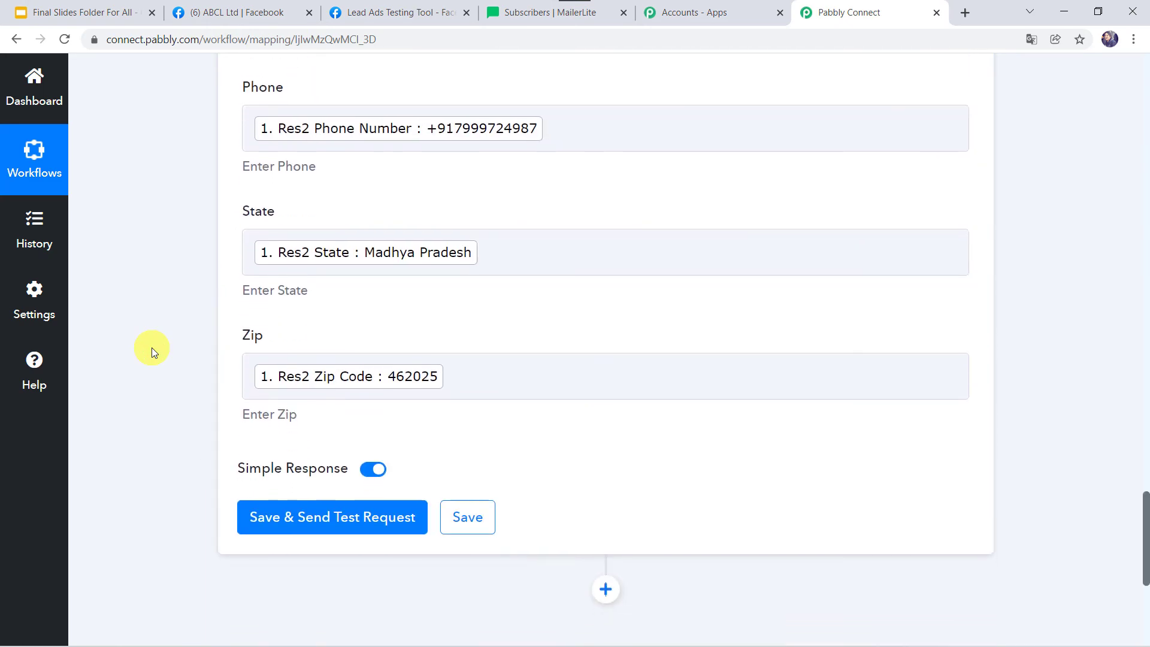
Save the MailerLite action and send a test request that creates the subscriber
left_click(309, 519)
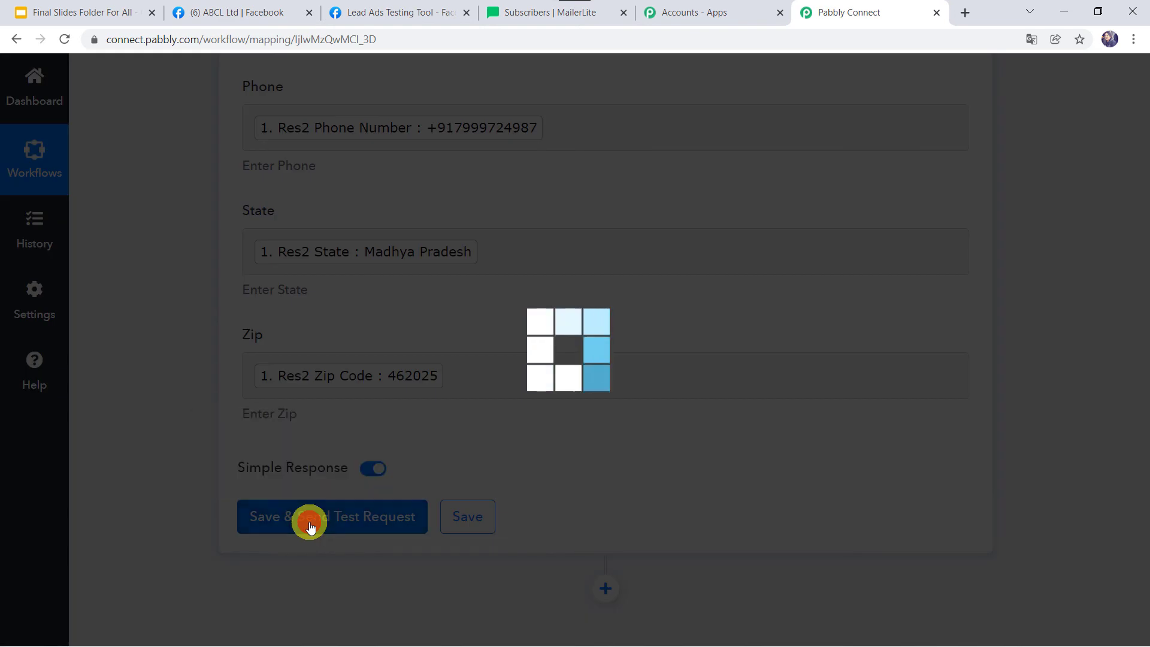
scroll(545, 527, "down", 2)
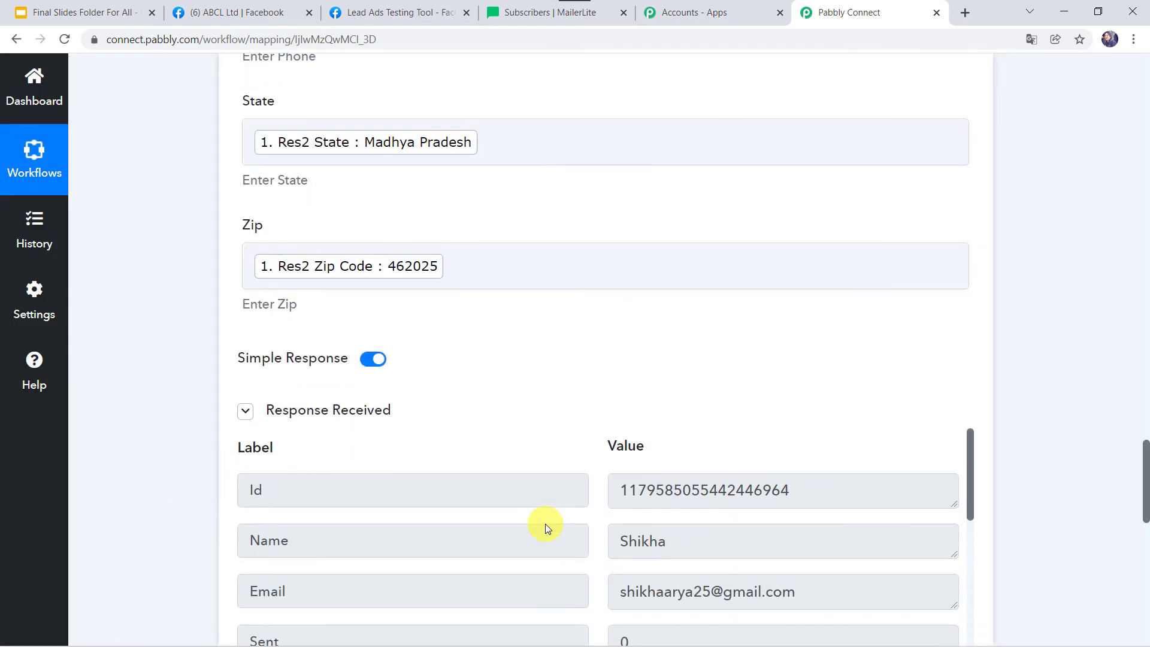
scroll(545, 523, "down", 2)
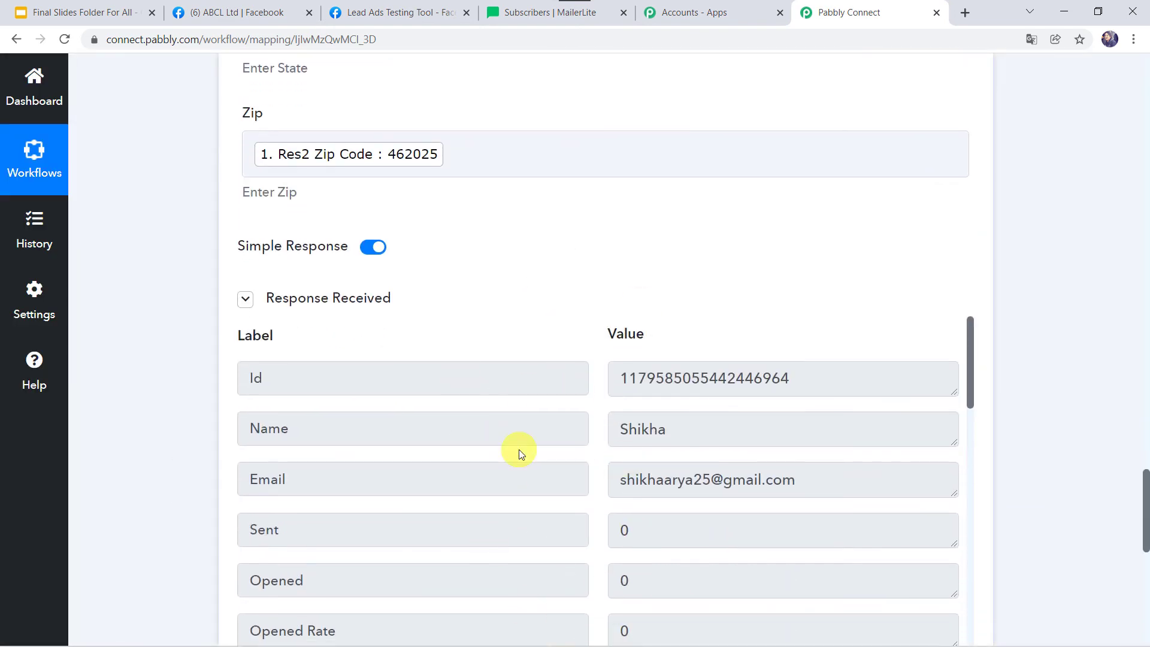
left_click(522, 12)
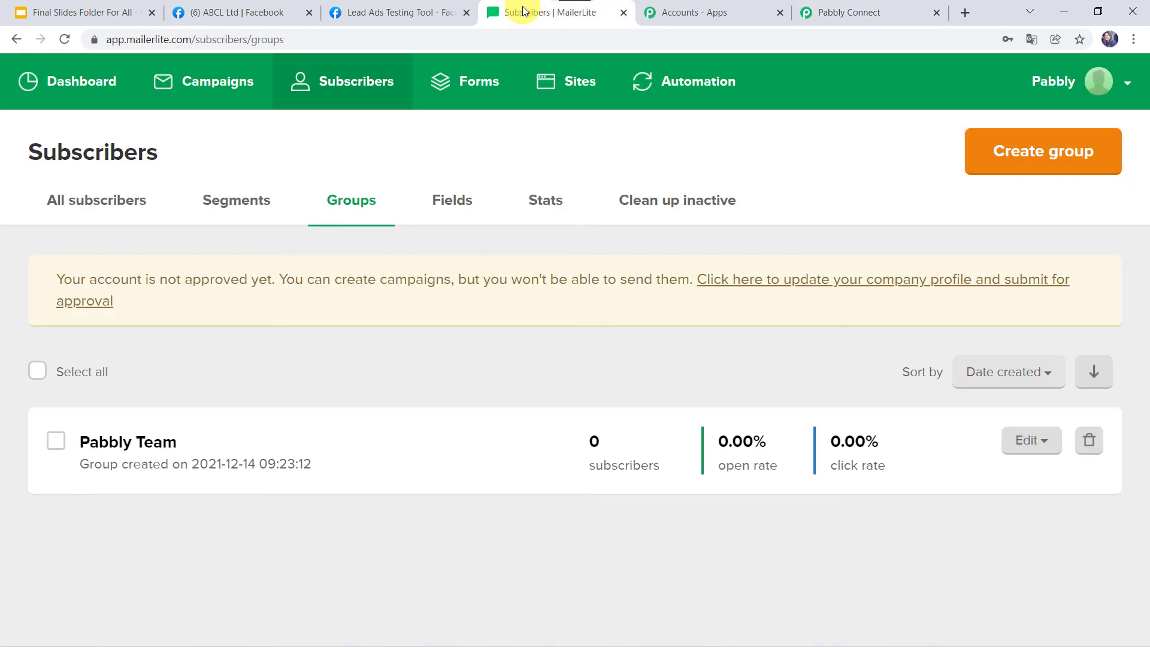
Reload MailerLite Groups, open Pabbly Team's subscriber and view the mapped company, country, city, state and ZIP
left_click(63, 38)
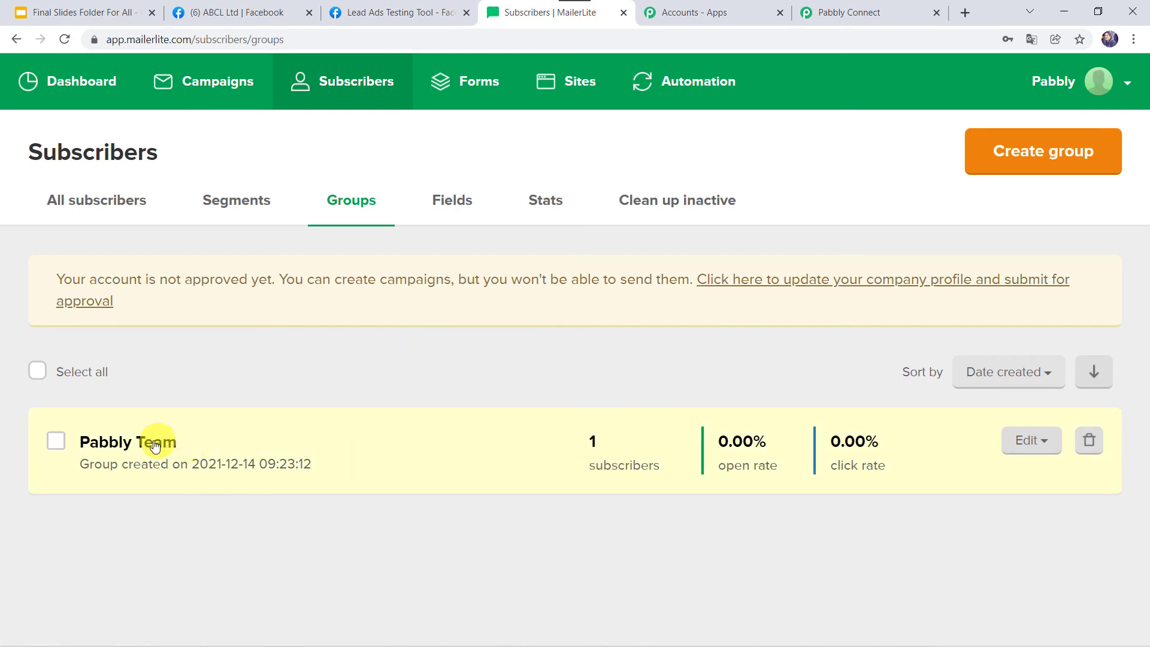
left_click(199, 458)
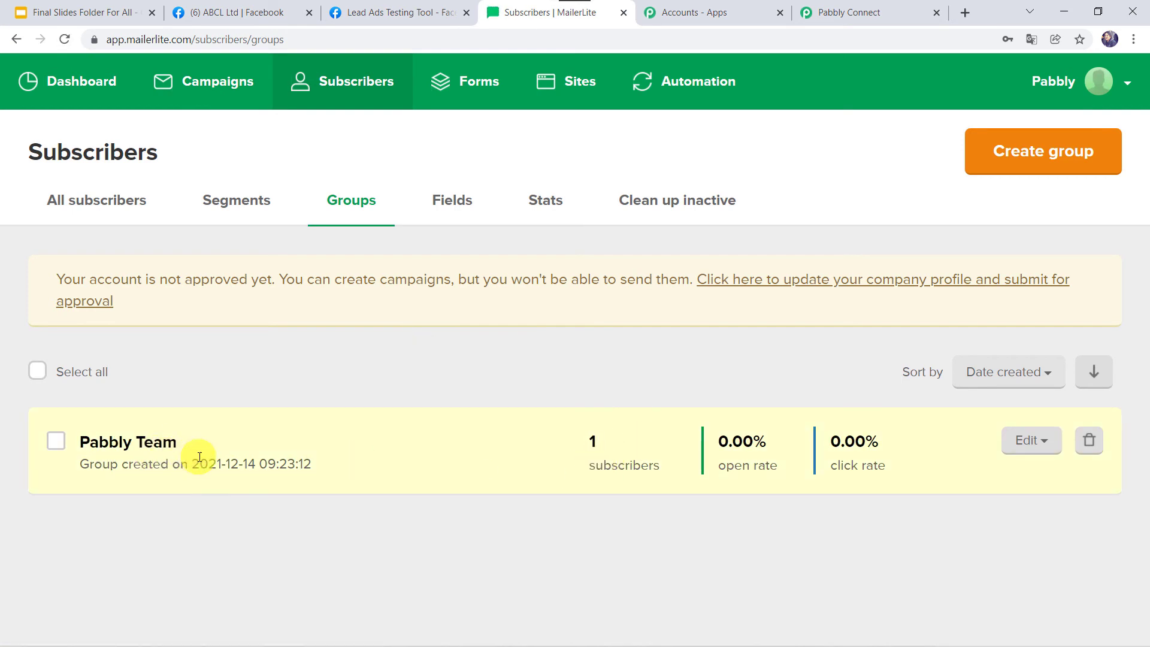
left_click(142, 443)
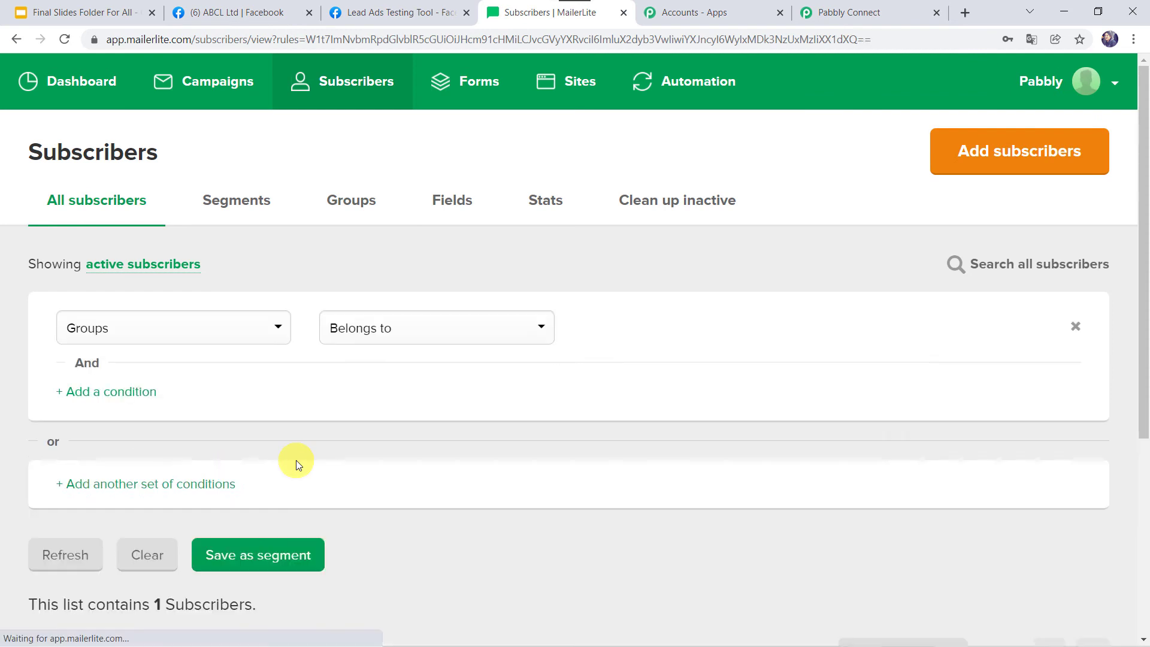
scroll(296, 460, "down", 4)
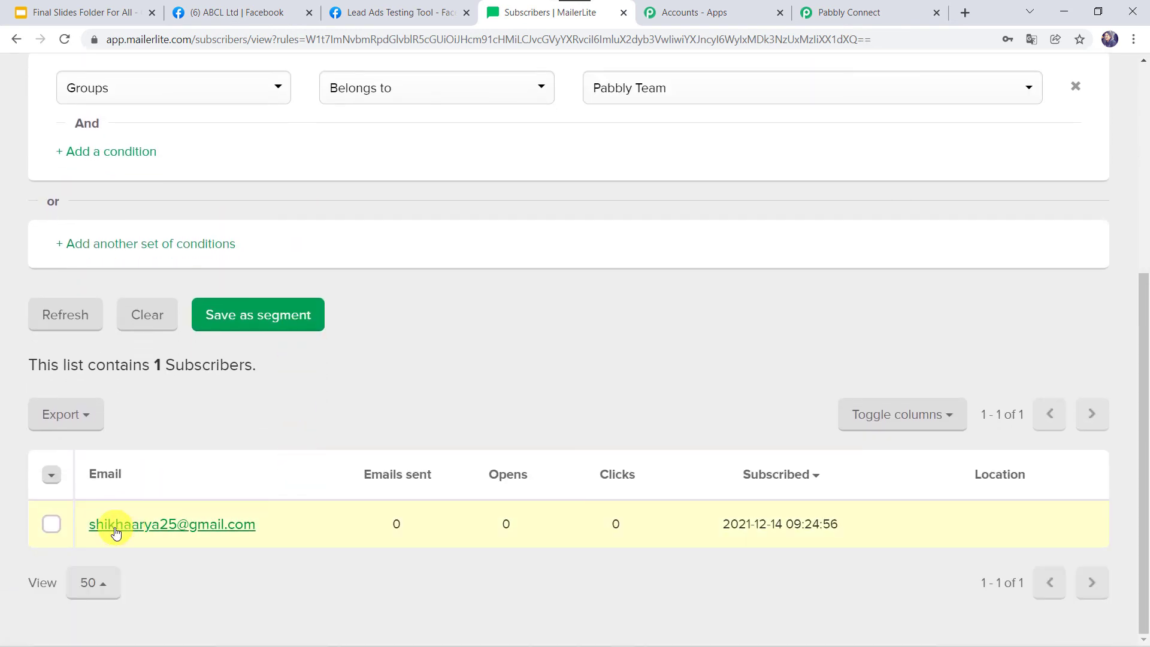
left_click(239, 530)
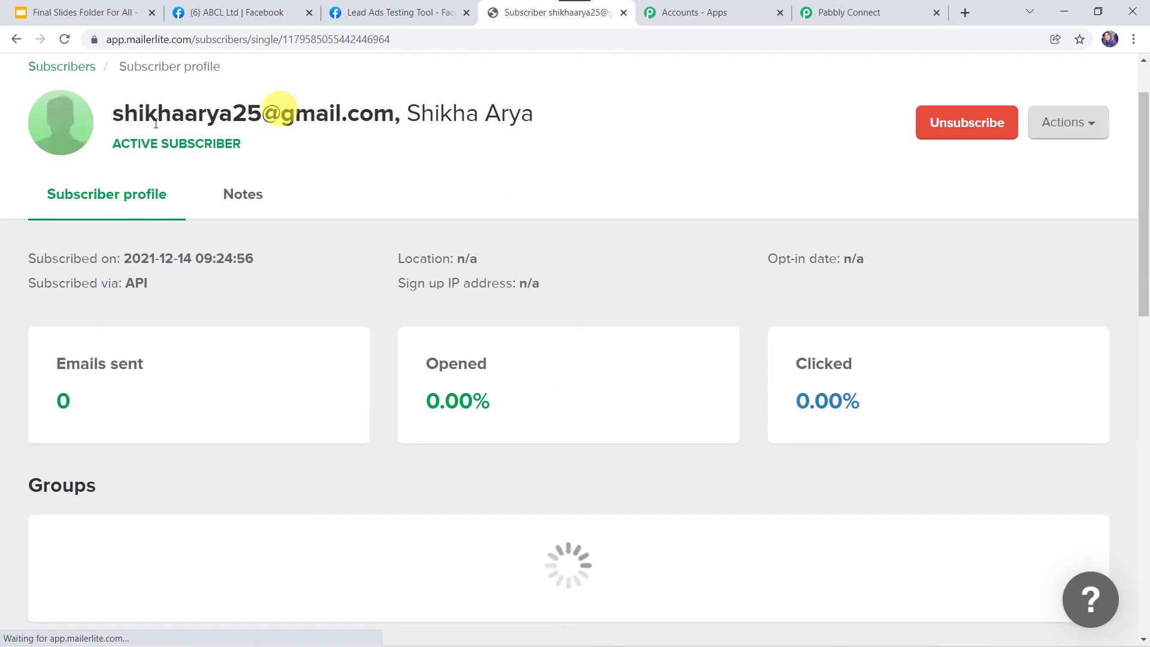
scroll(370, 472, "down", 1)
scroll(370, 467, "down", 10)
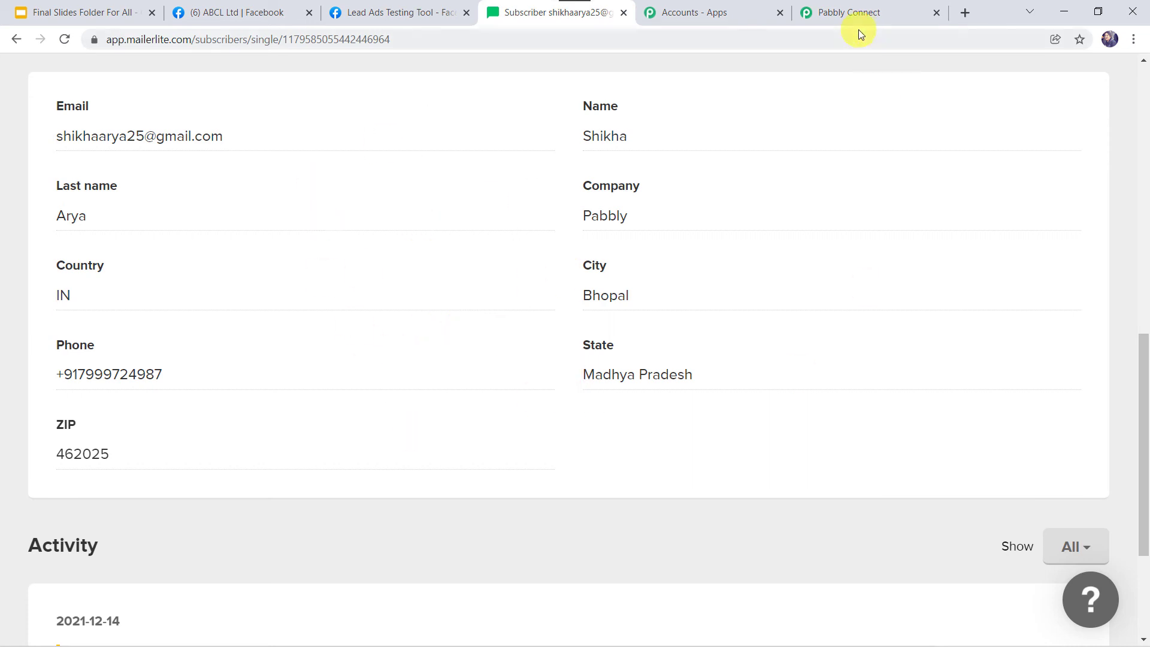
Save the MailerLite action step in Pabbly Connect, then go to the Lead Ads Testing Tool form
left_click(872, 3)
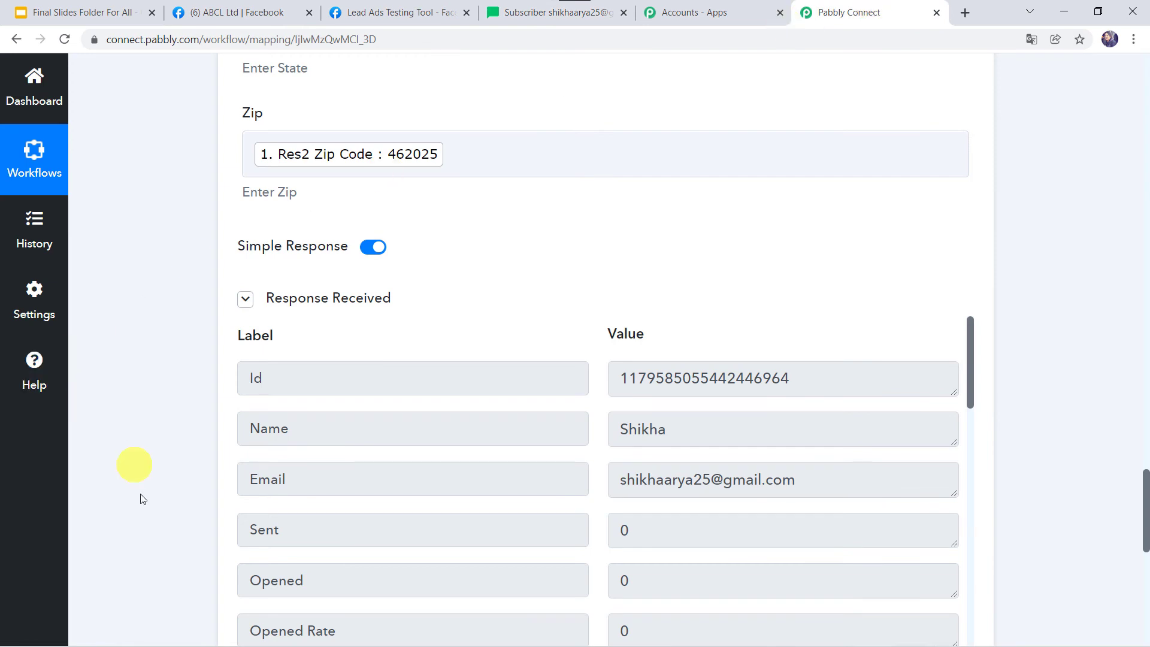
scroll(140, 498, "down", 5)
left_click(457, 463)
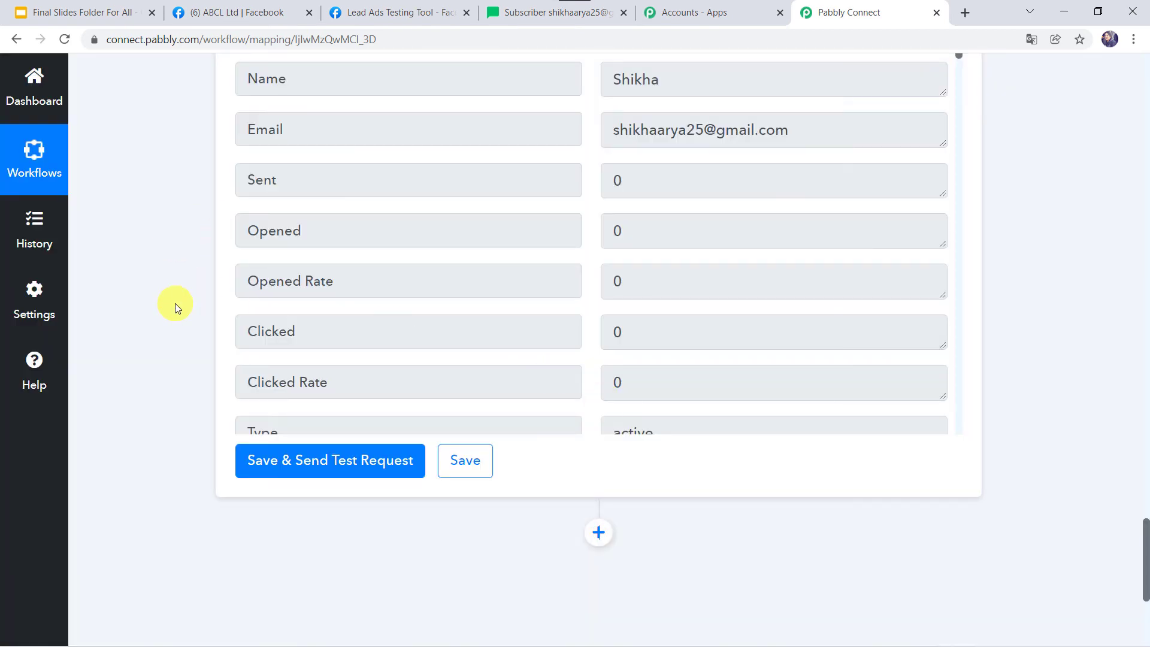
scroll(175, 303, "up", 3)
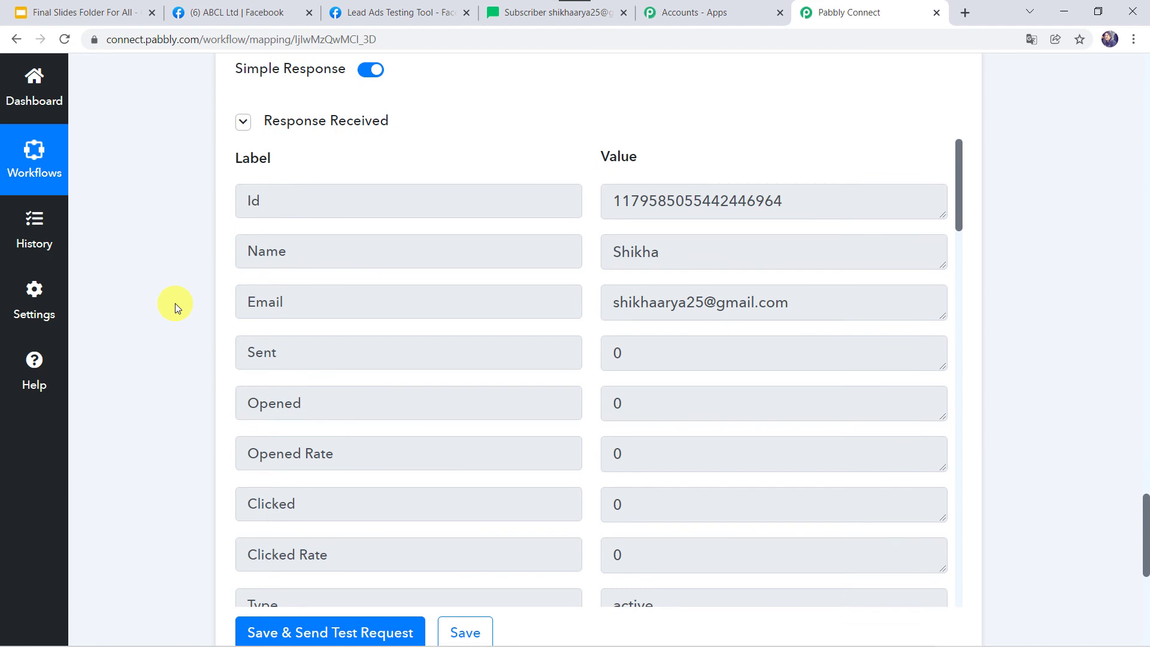
left_click(391, 11)
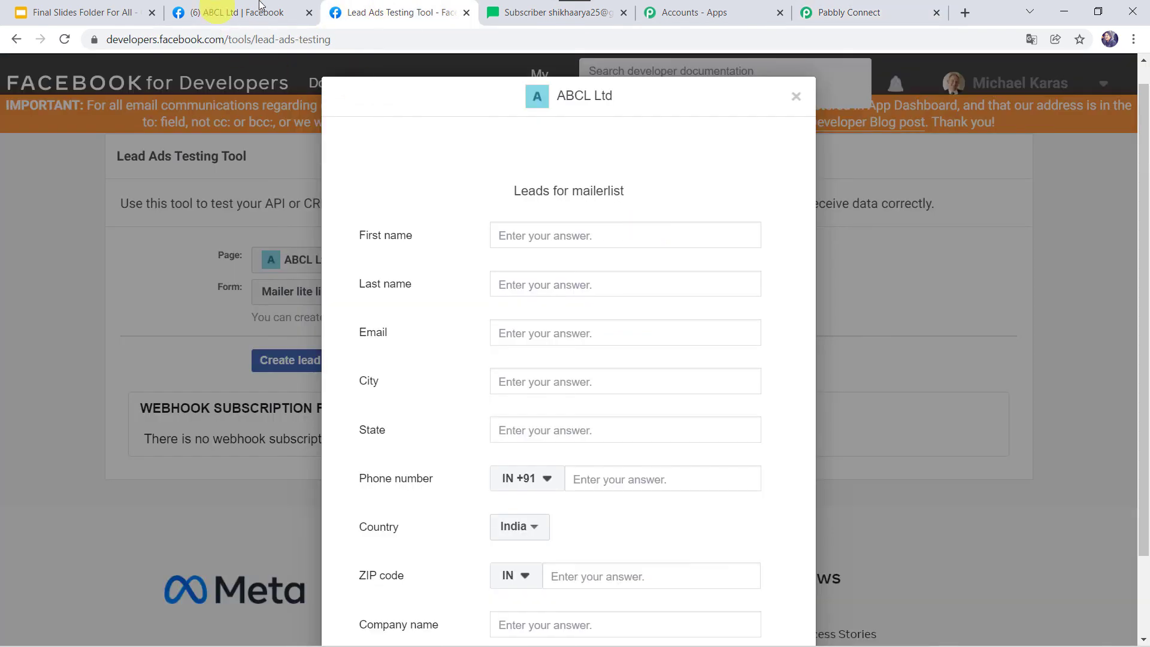
Enter the test lead's first name, last name, email address and city Indore
left_click(541, 234)
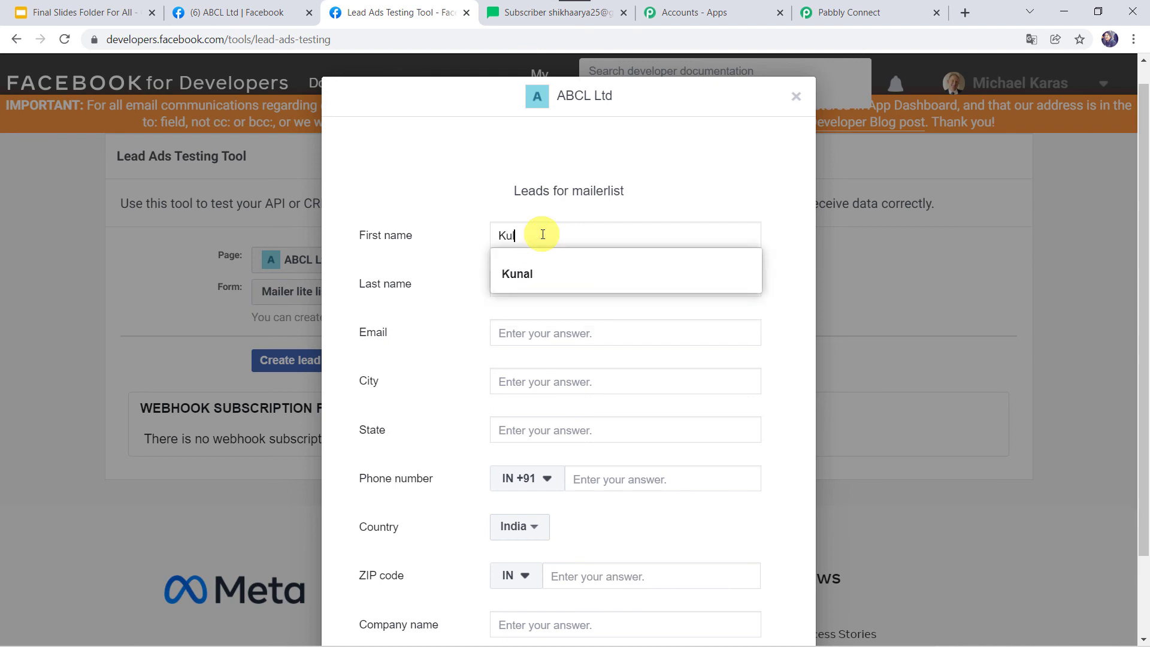
key("Tab")
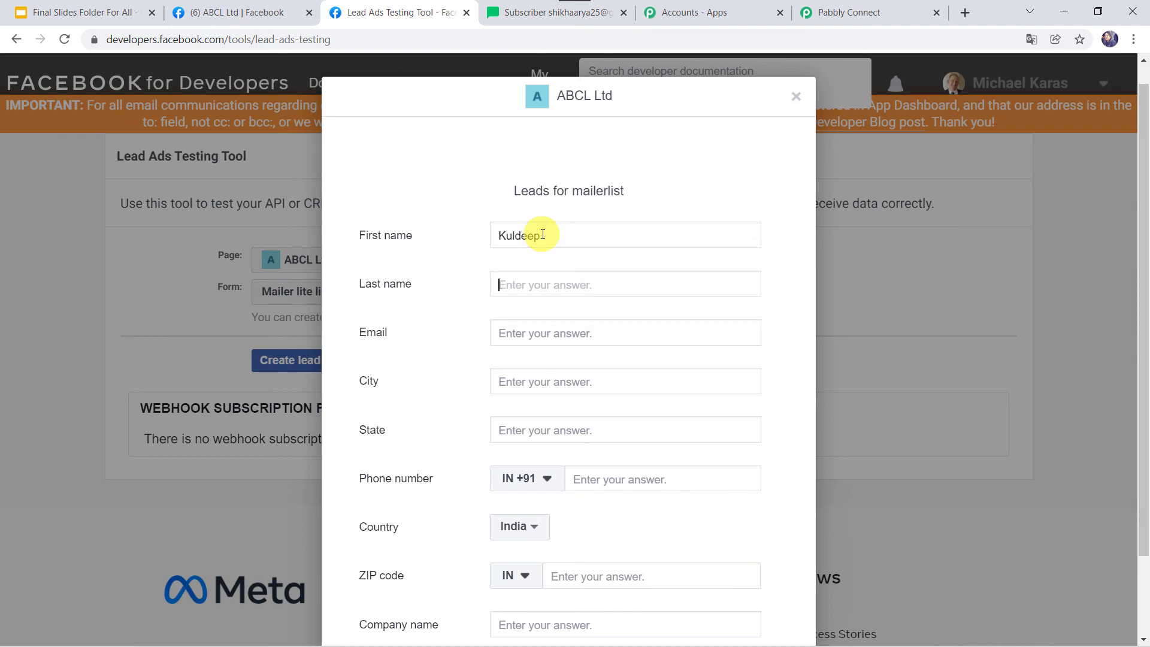
key("Tab")
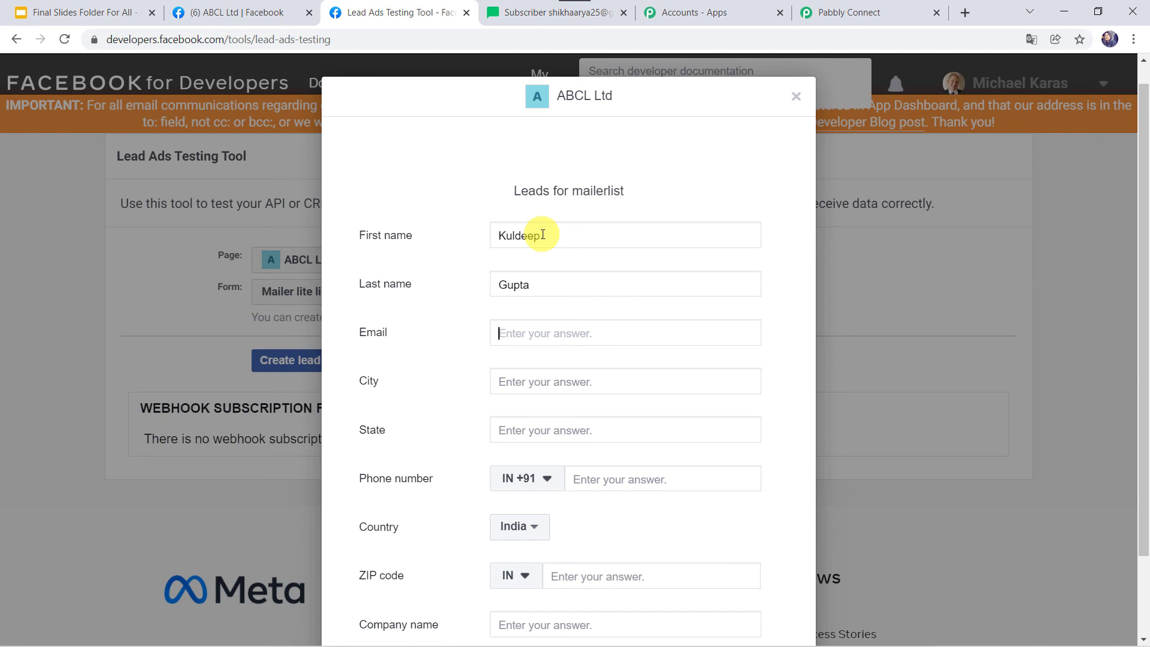
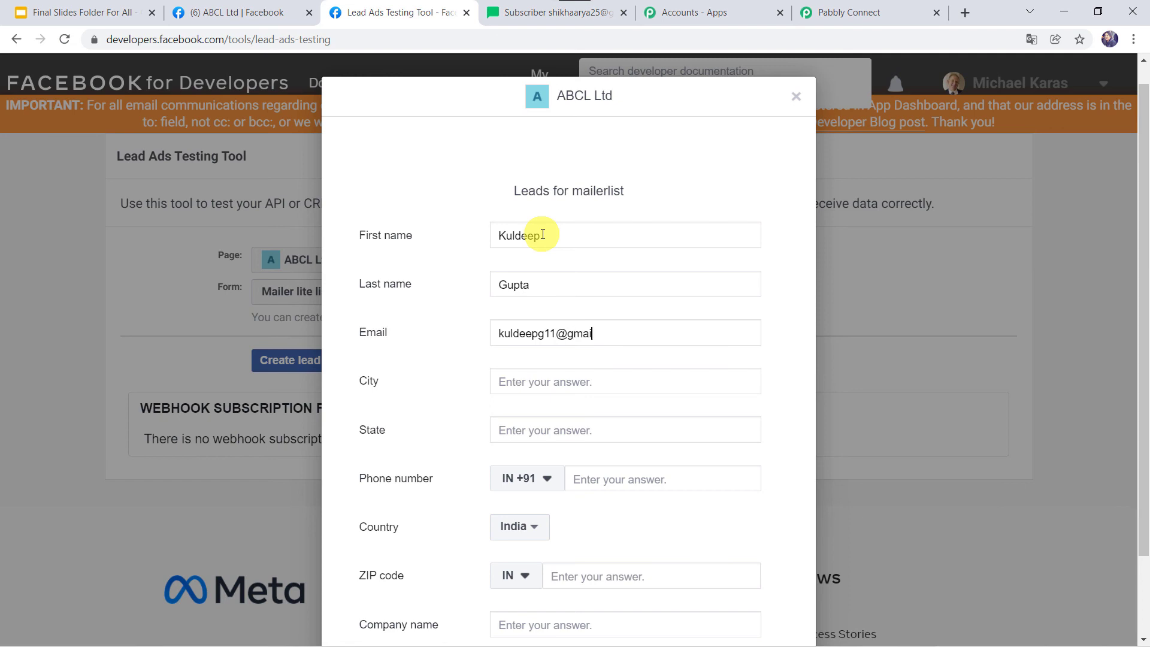
key("Tab")
type("In")
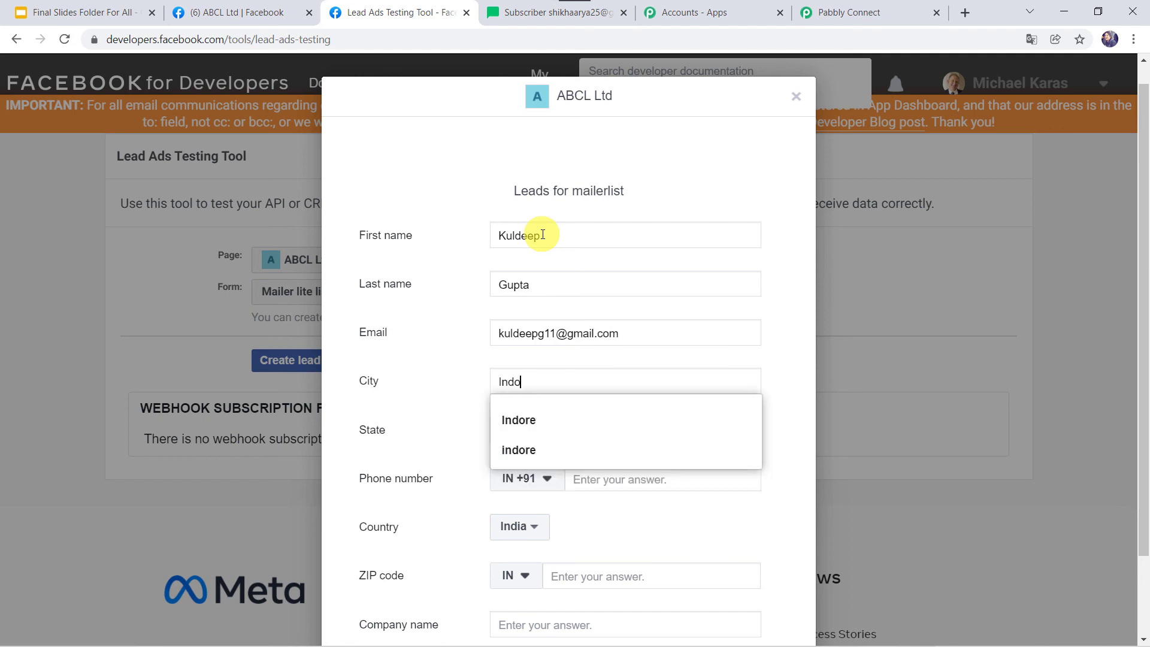
key("Tab")
key("Tab")
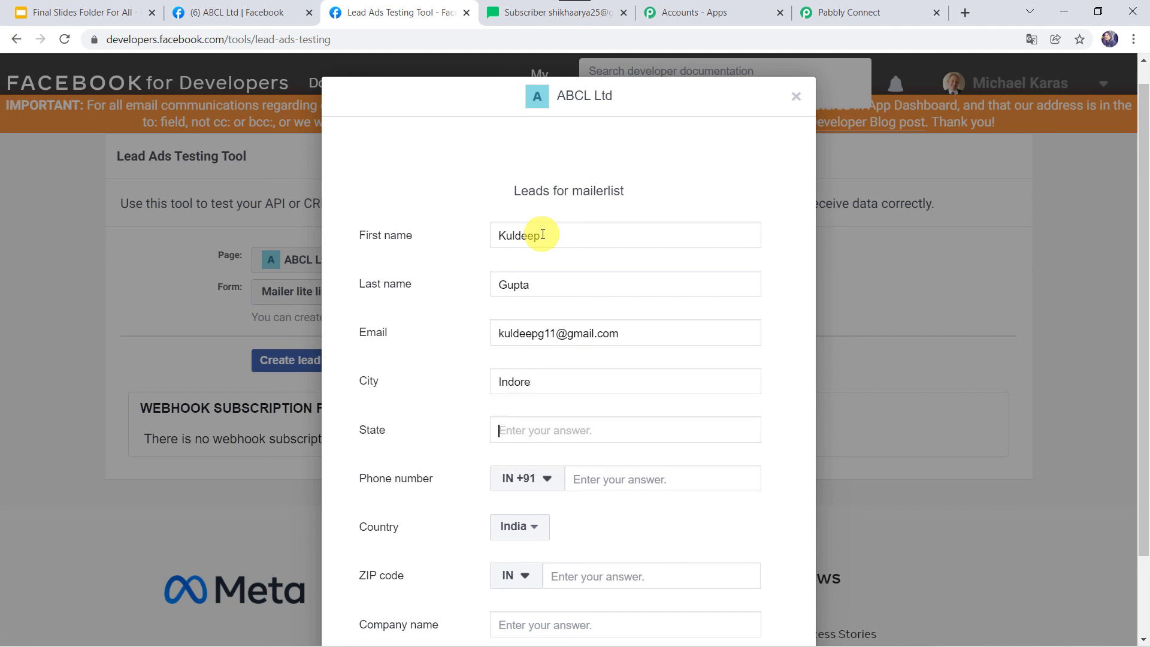
Set the state to Madhya Pradesh and enter the lead's phone number
type("<")
key("BackSpace")
type("Madhya Pradesh")
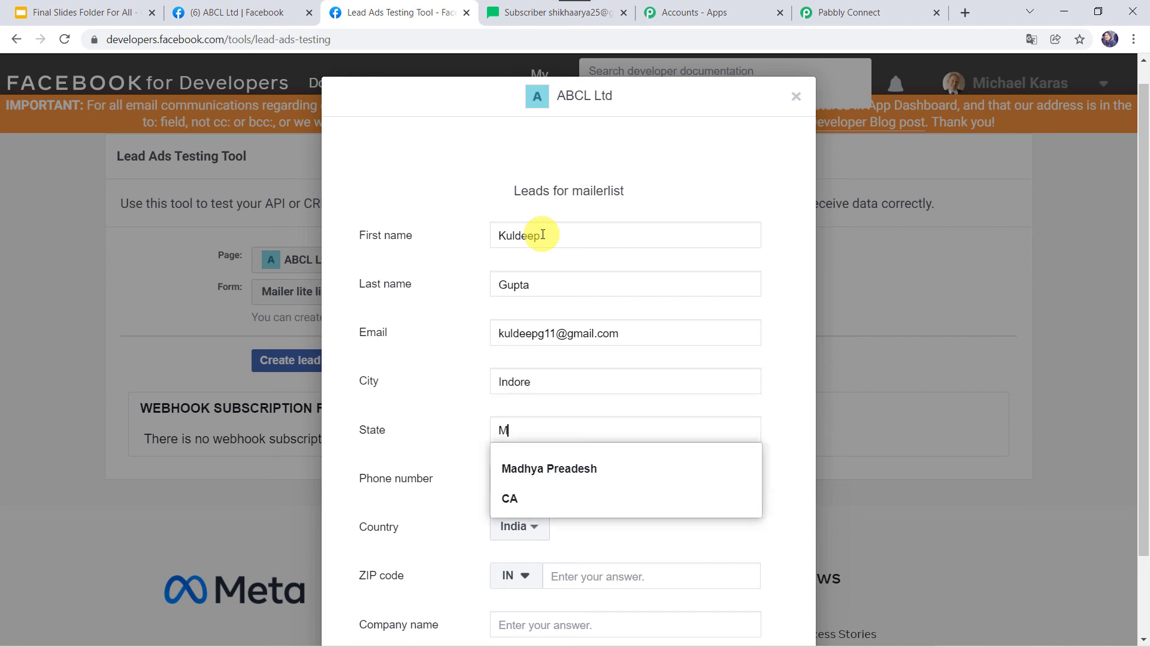
key("Down")
key("Return")
key("Tab")
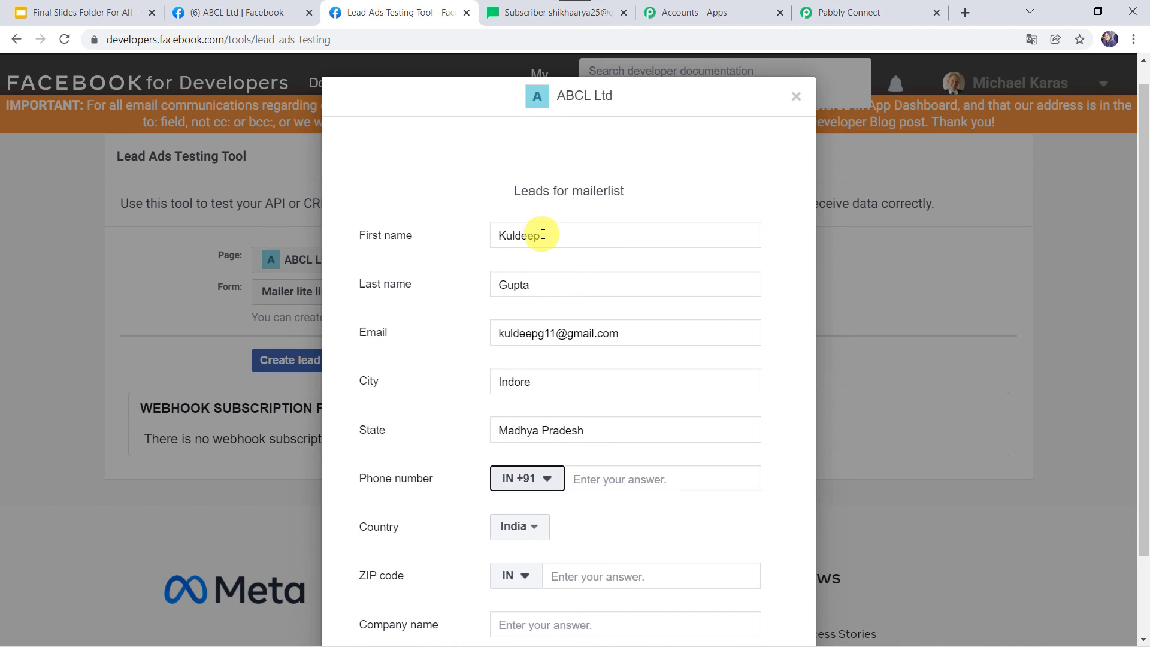
key("Tab")
type("888")
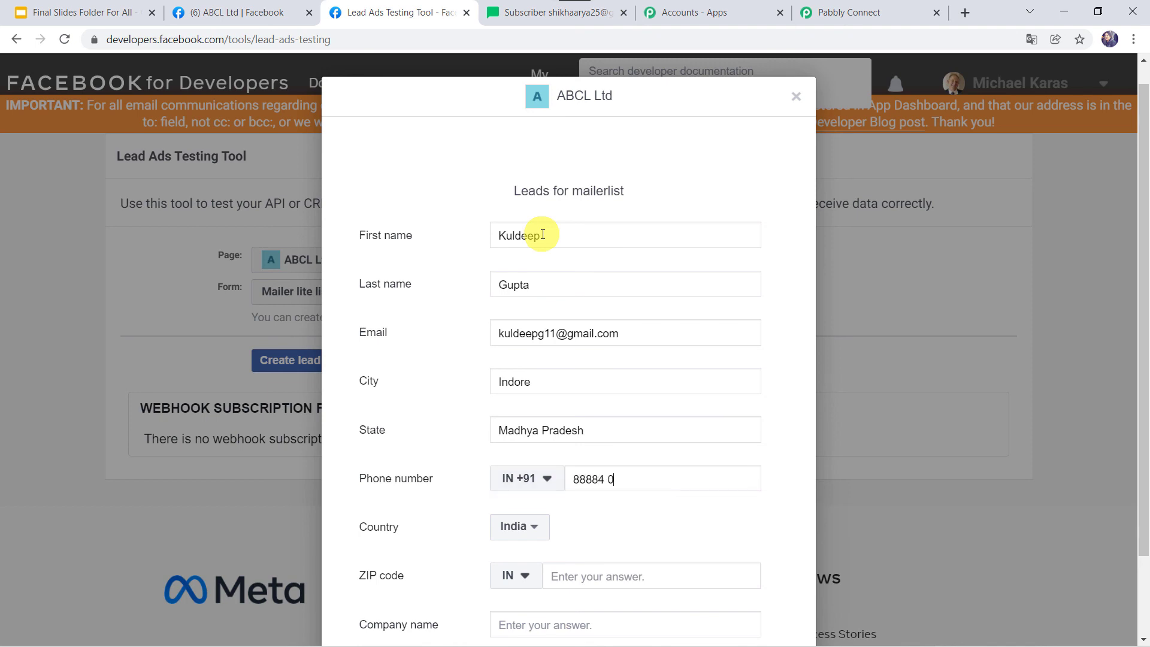
key("Tab")
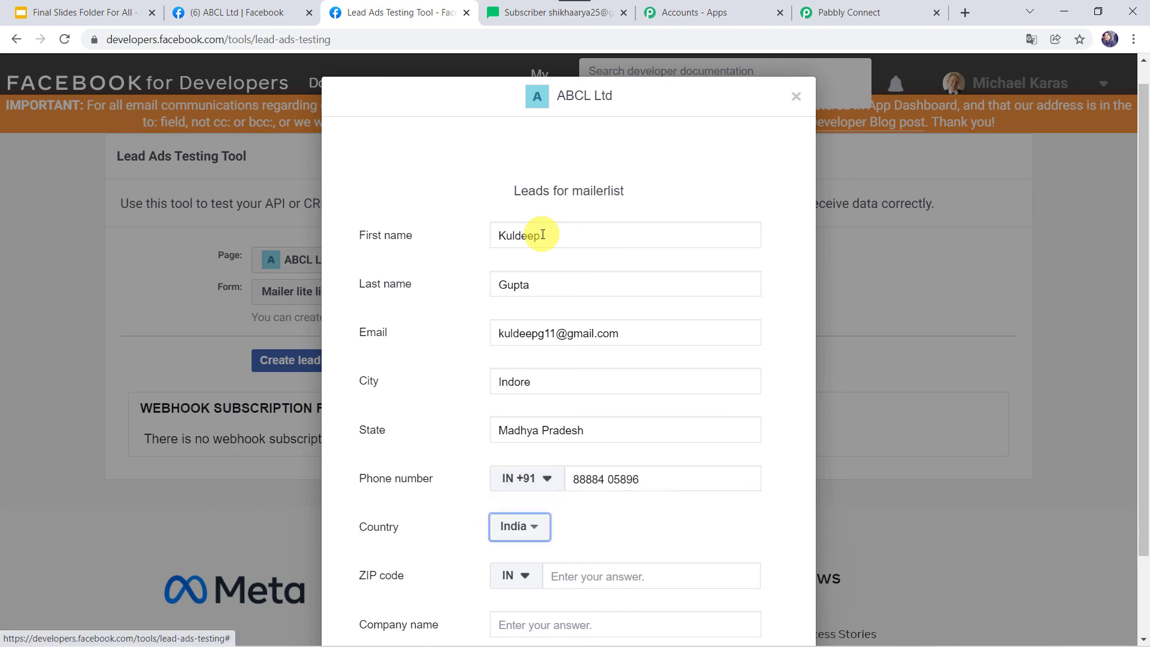
key("Tab")
Enter the ZIP code and company Magnet Brains, then submit the second test lead
scroll(543, 235, "down", 2)
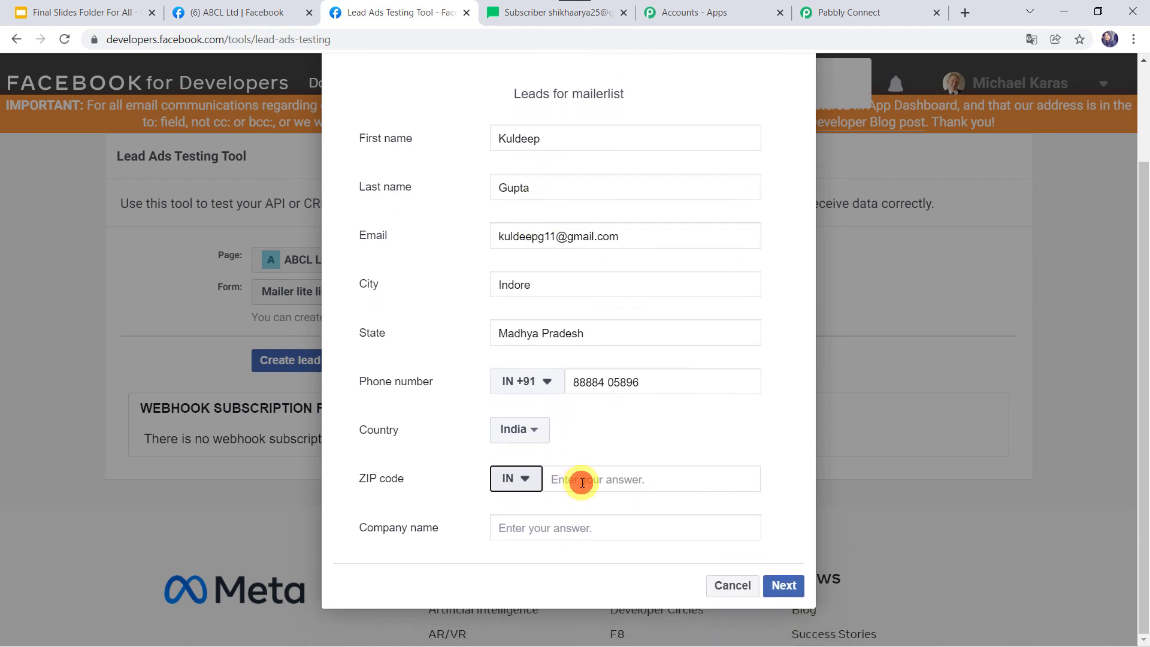
left_click(580, 479)
type("489897")
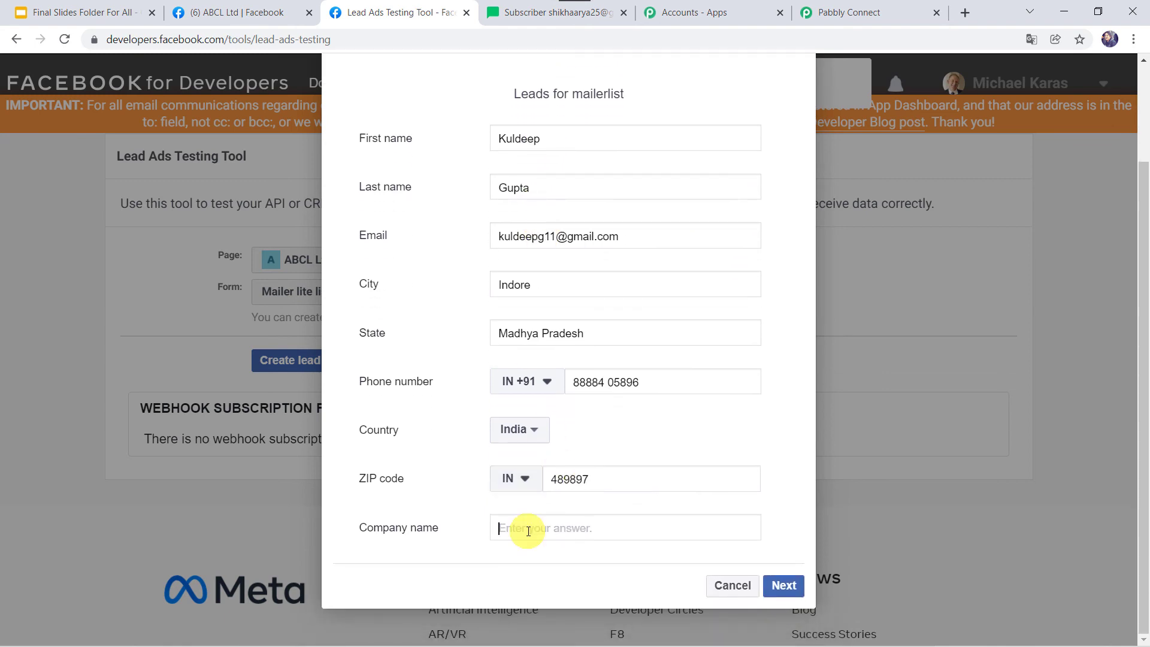
left_click(528, 531)
type("Mag")
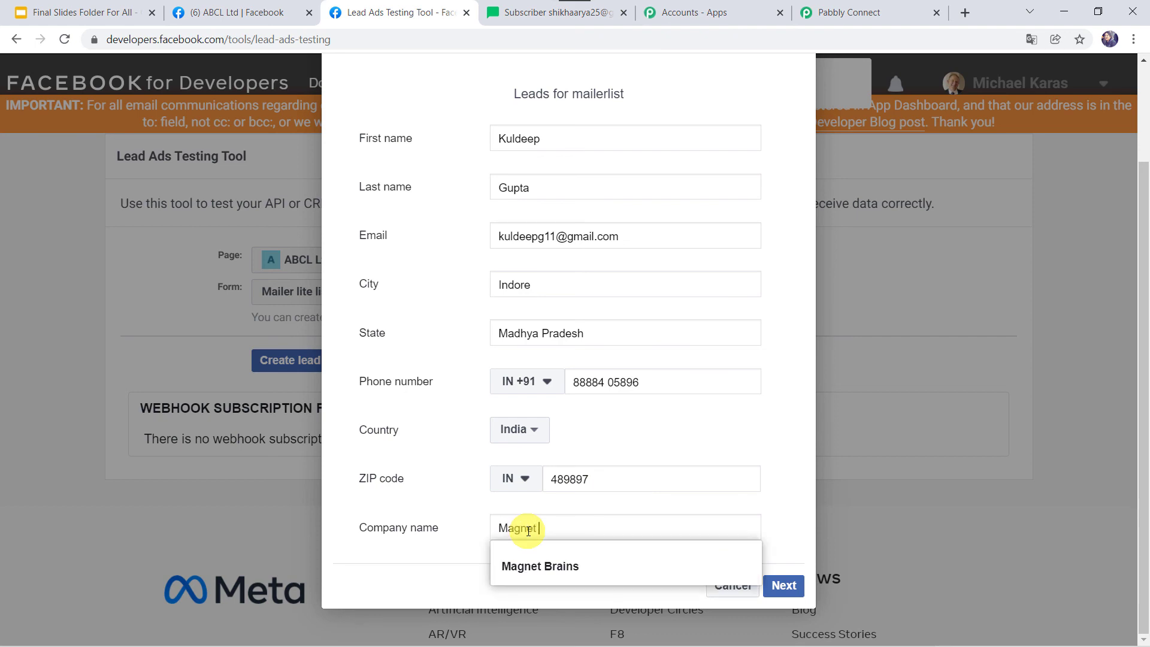
type("net")
key("Down")
key("Return")
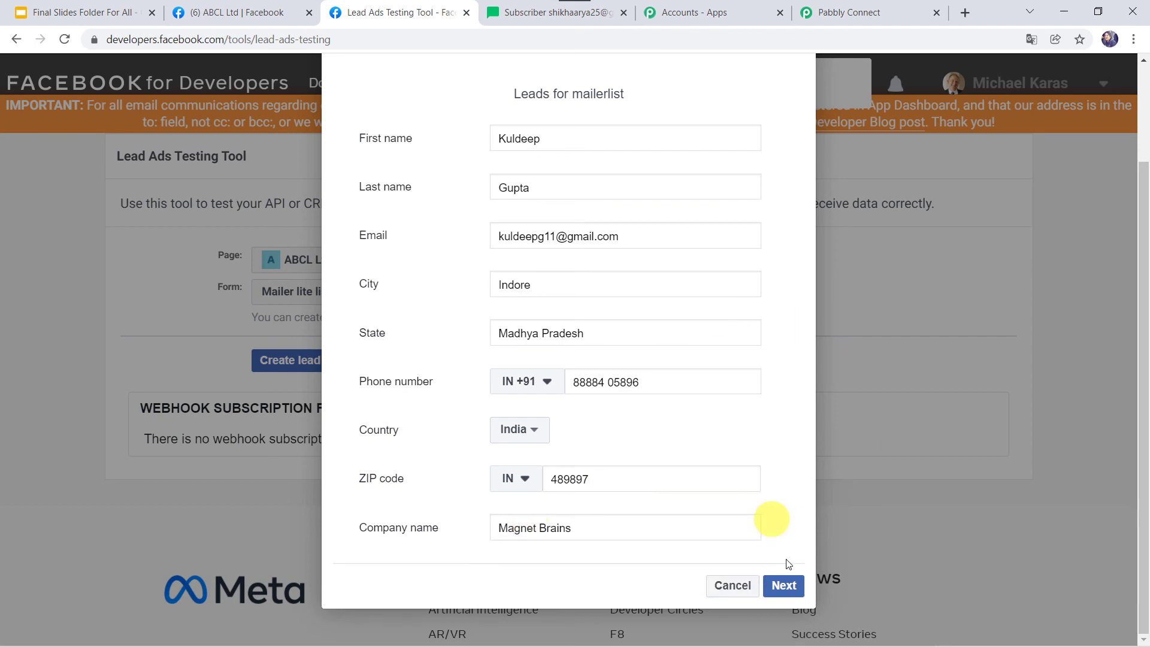
left_click(784, 586)
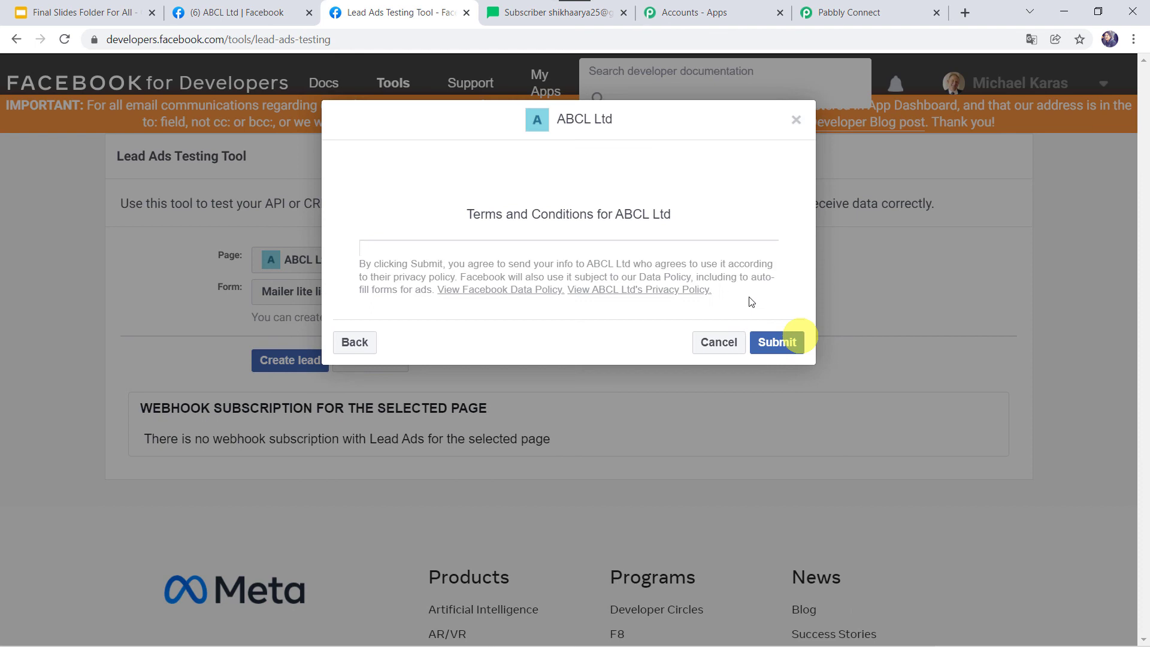
left_click(773, 342)
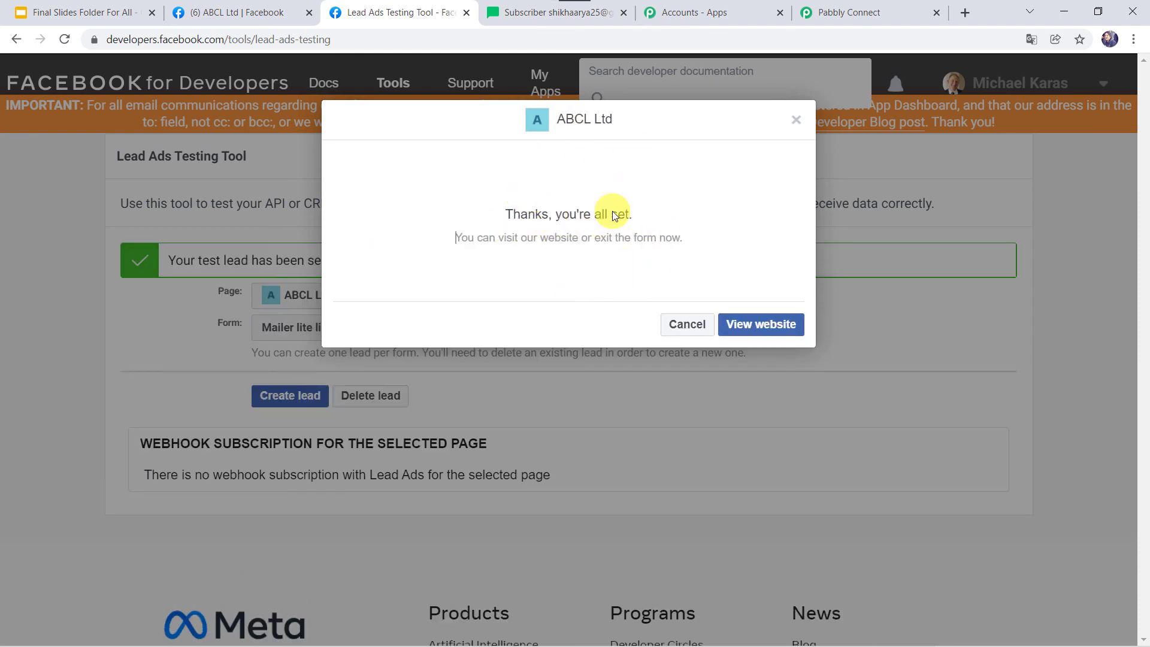
Reload MailerLite's Groups page and open Pabbly Team to see its 2 subscribers, including the new lead
left_click(534, 12)
scroll(413, 234, "up", 10)
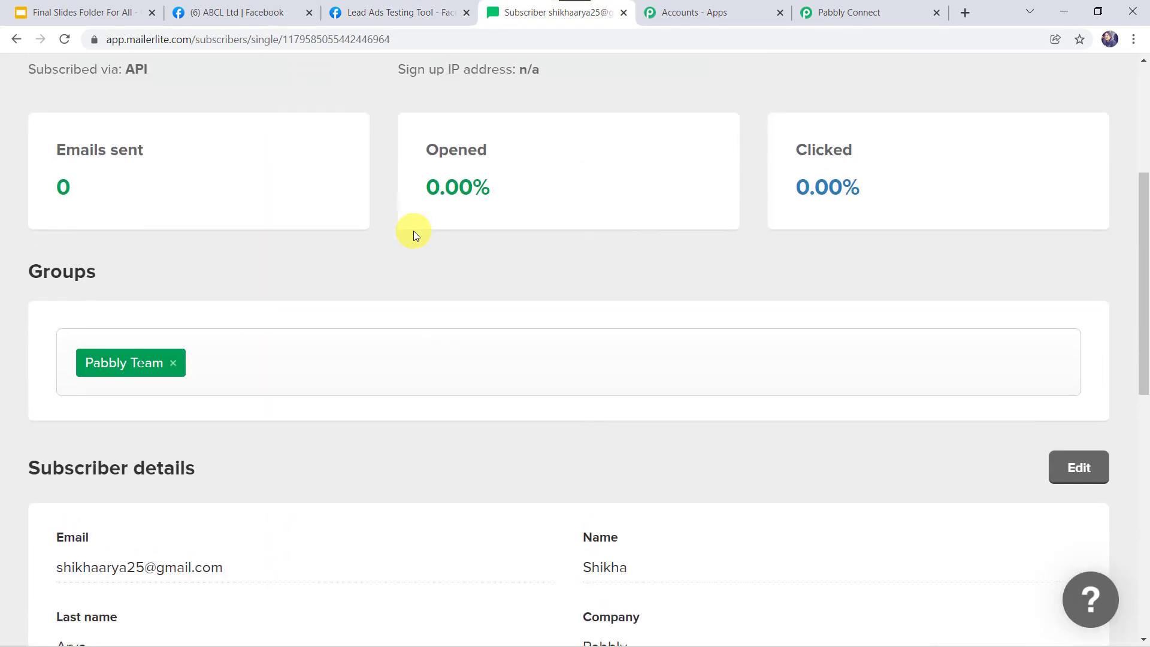
scroll(414, 233, "up", 3)
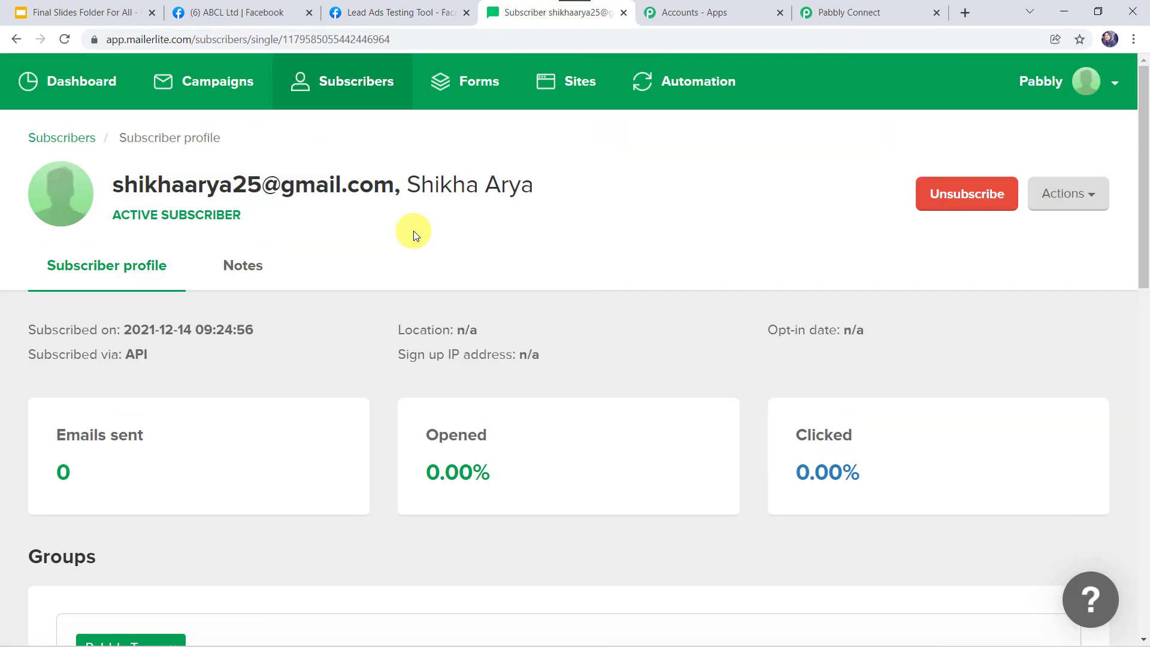
left_click(348, 85)
left_click(355, 204)
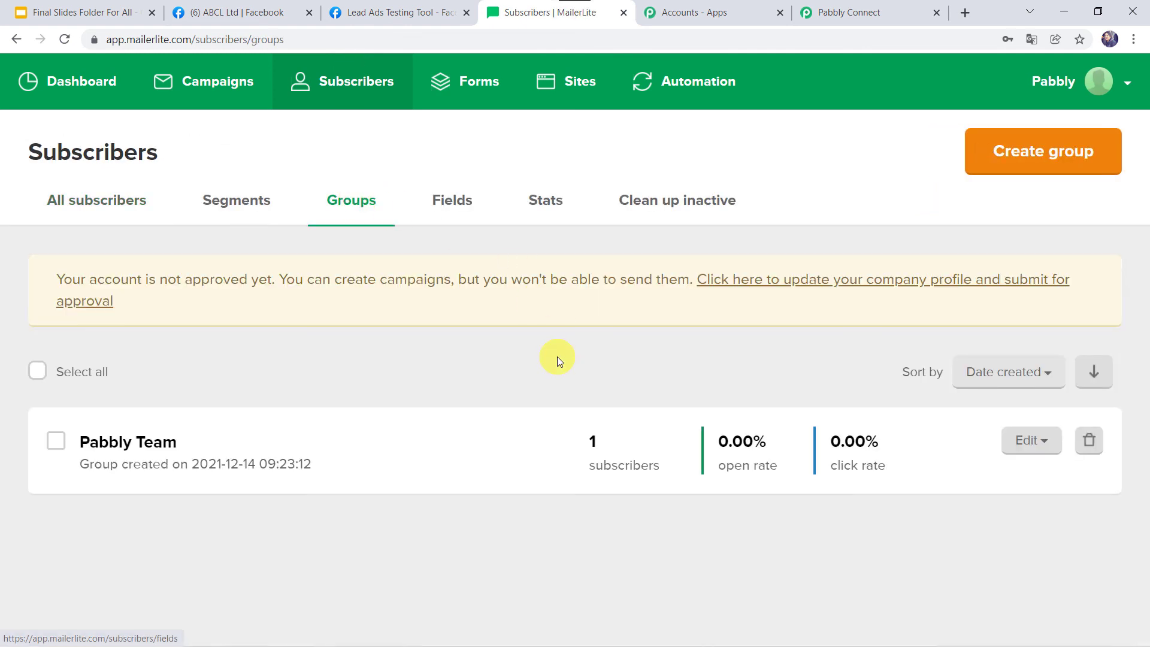
left_click(63, 42)
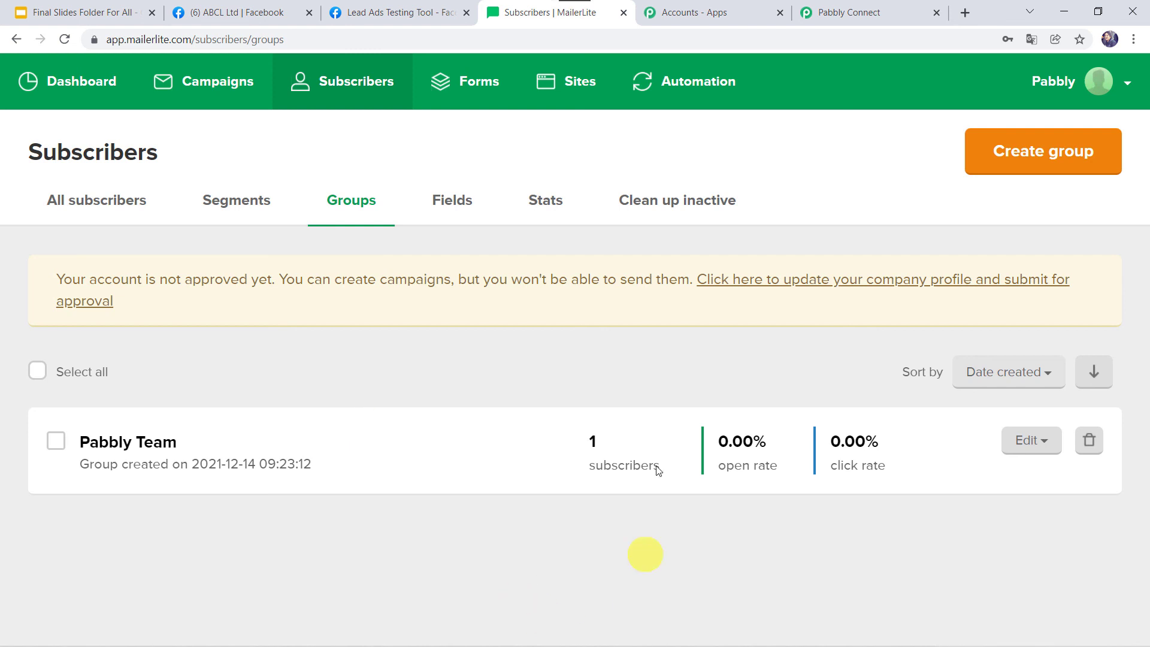
left_click(66, 40)
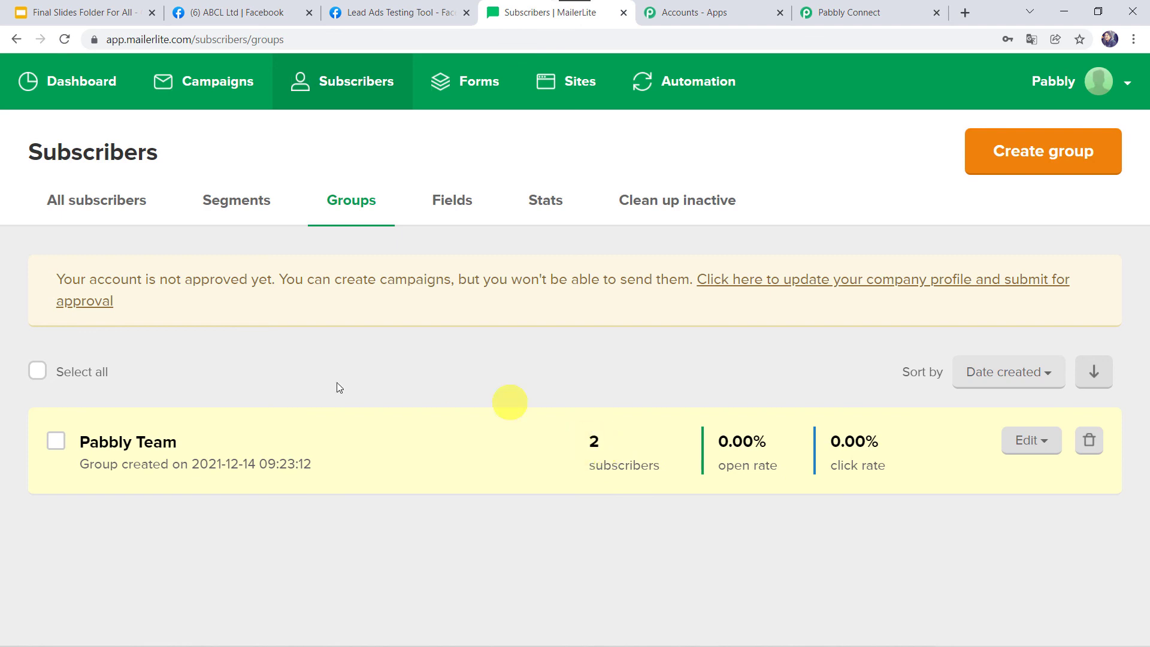
left_click(149, 449)
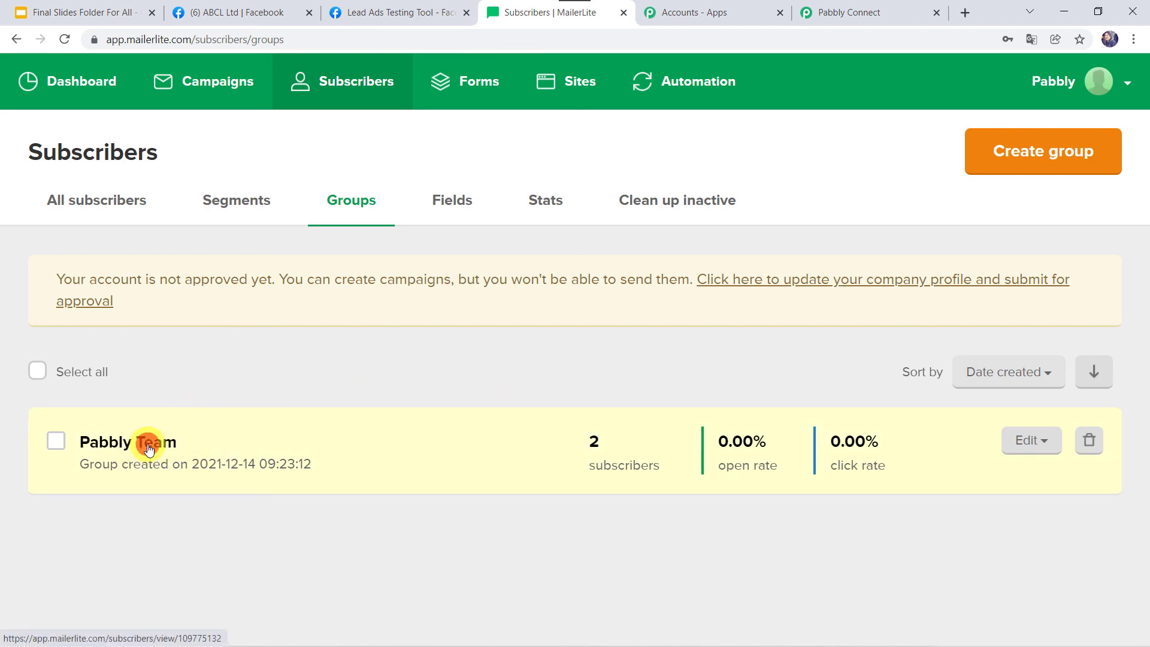
scroll(360, 444, "down", 1)
scroll(360, 444, "down", 3)
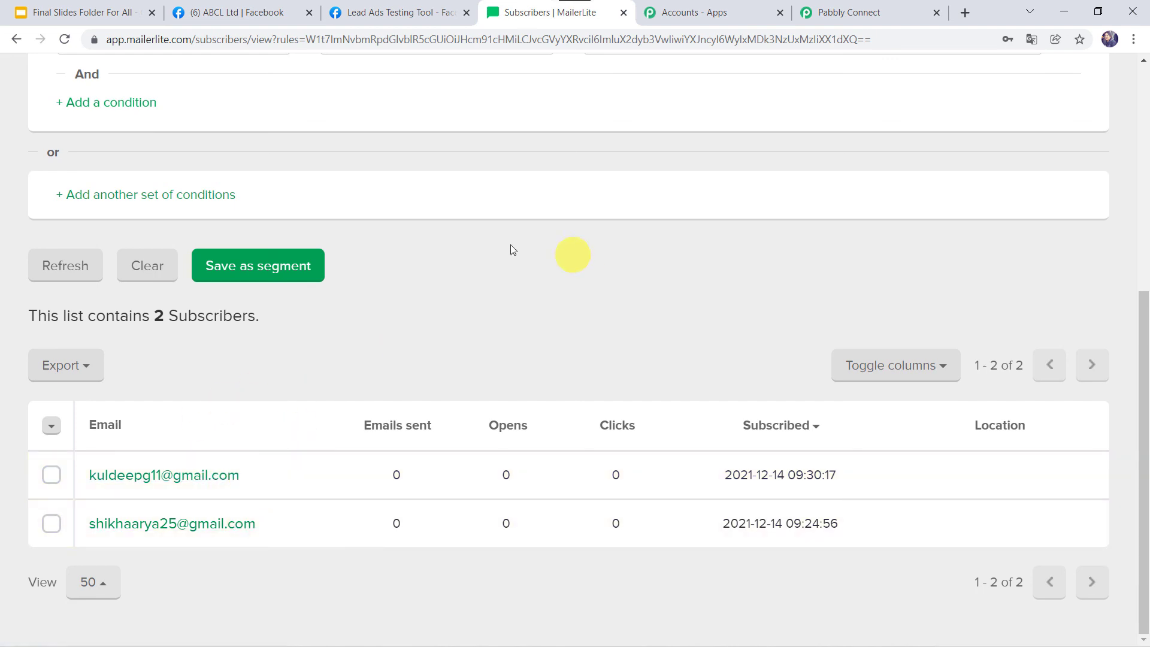
Back in Pabbly Connect, collapse the MailerLite action and Facebook Lead Ads trigger steps
left_click(838, 13)
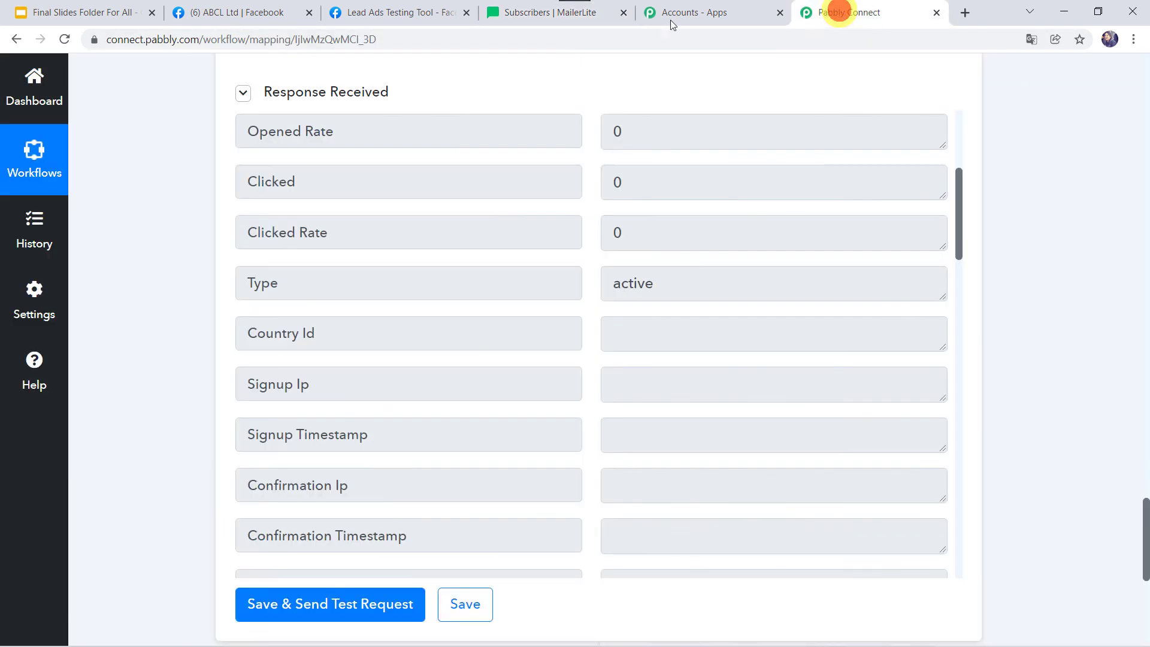
scroll(142, 212, "up", 15)
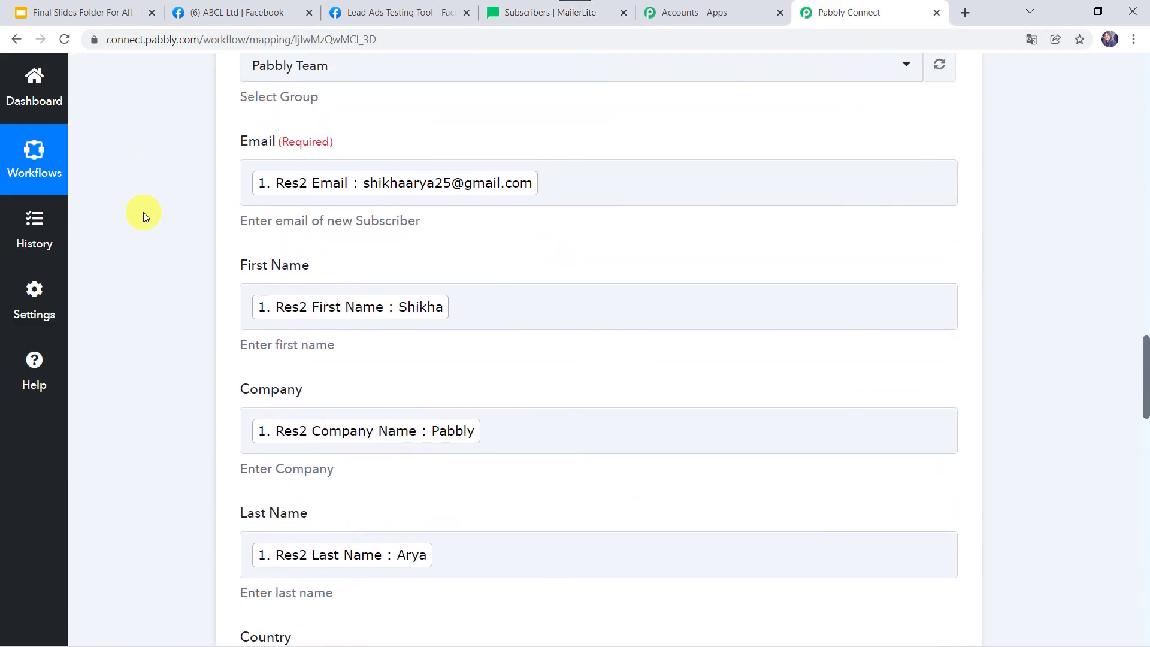
scroll(143, 212, "up", 3)
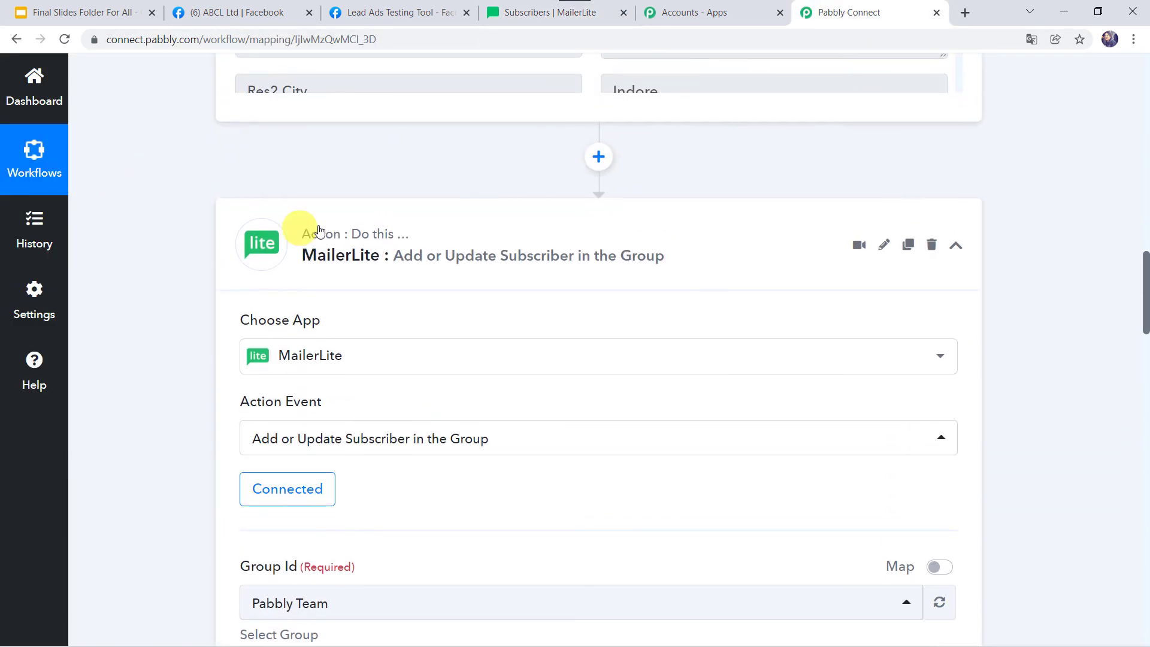
left_click(413, 232)
scroll(149, 180, "up", 8)
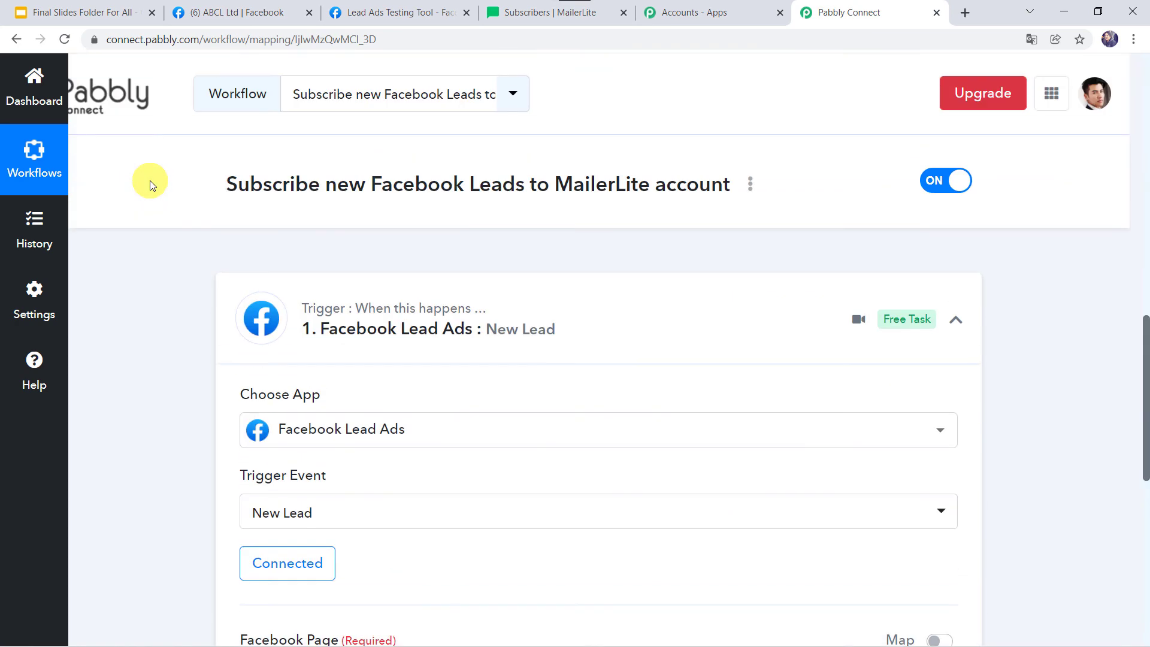
left_click(590, 313)
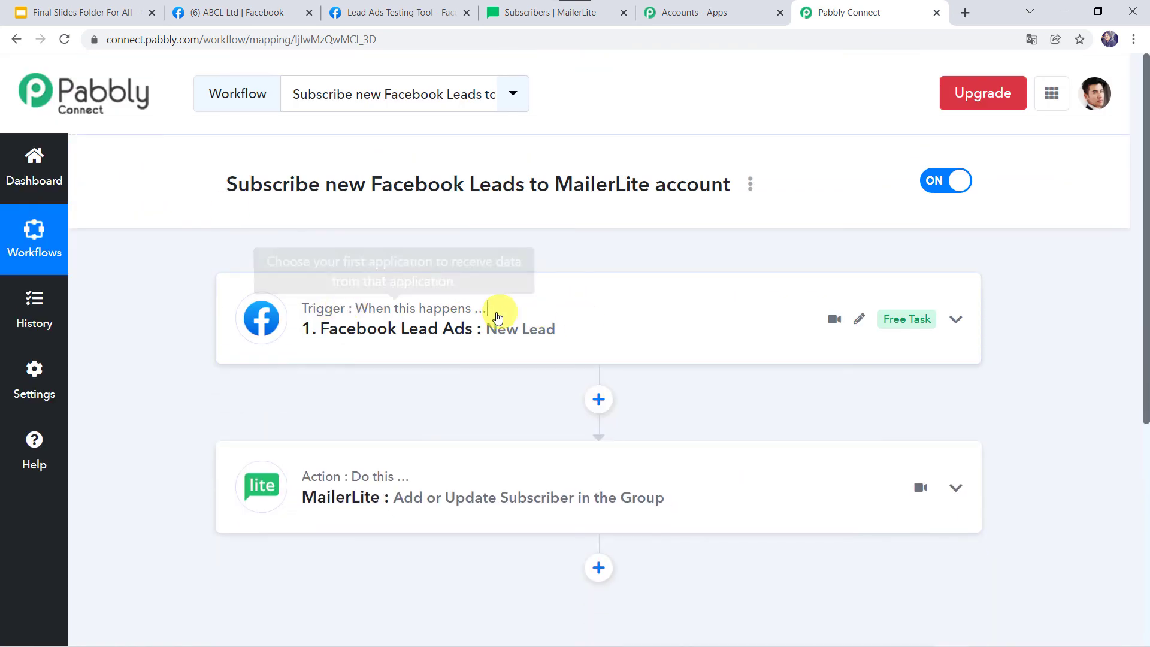